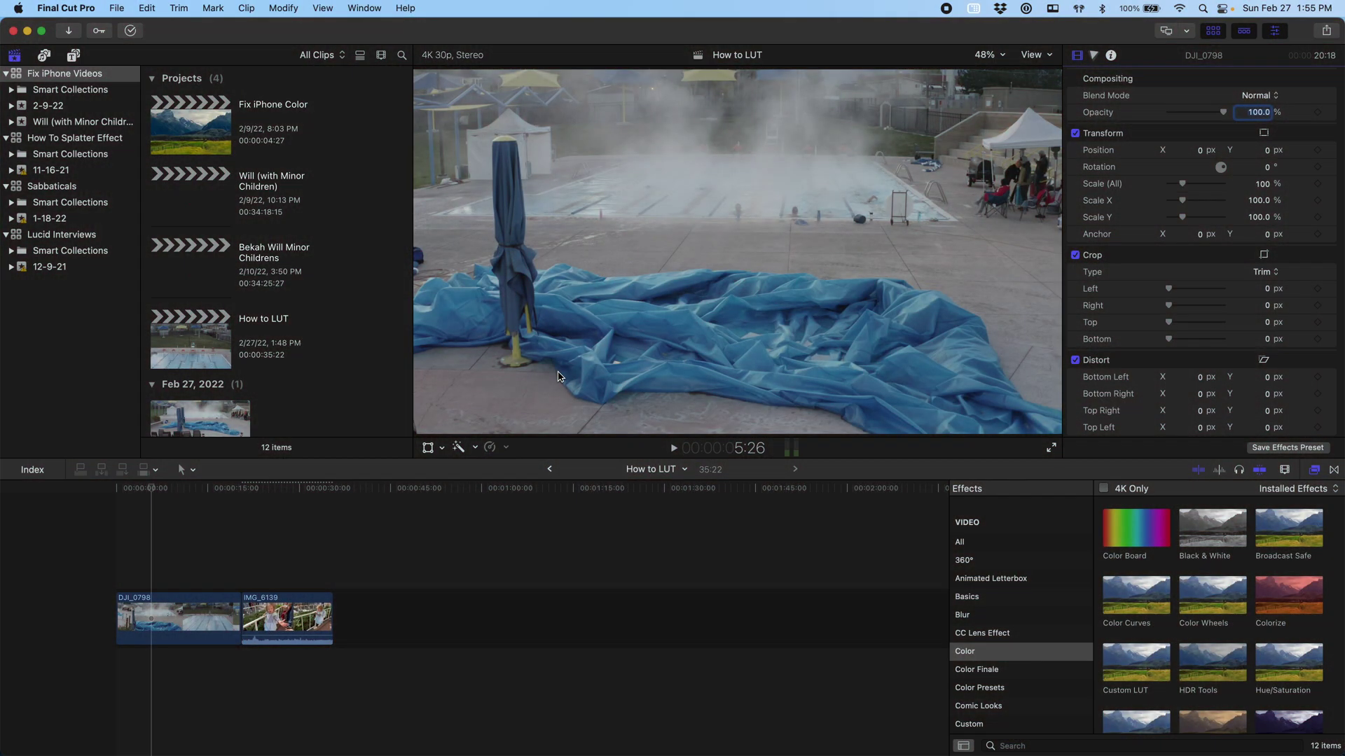
Apply the Color category's Custom LUT effect to the DJI_0798 clip, leaving its LUT at None
{"action": "left_click_drag", "start_coordinate": [1134, 662], "coordinate": [179, 624]}
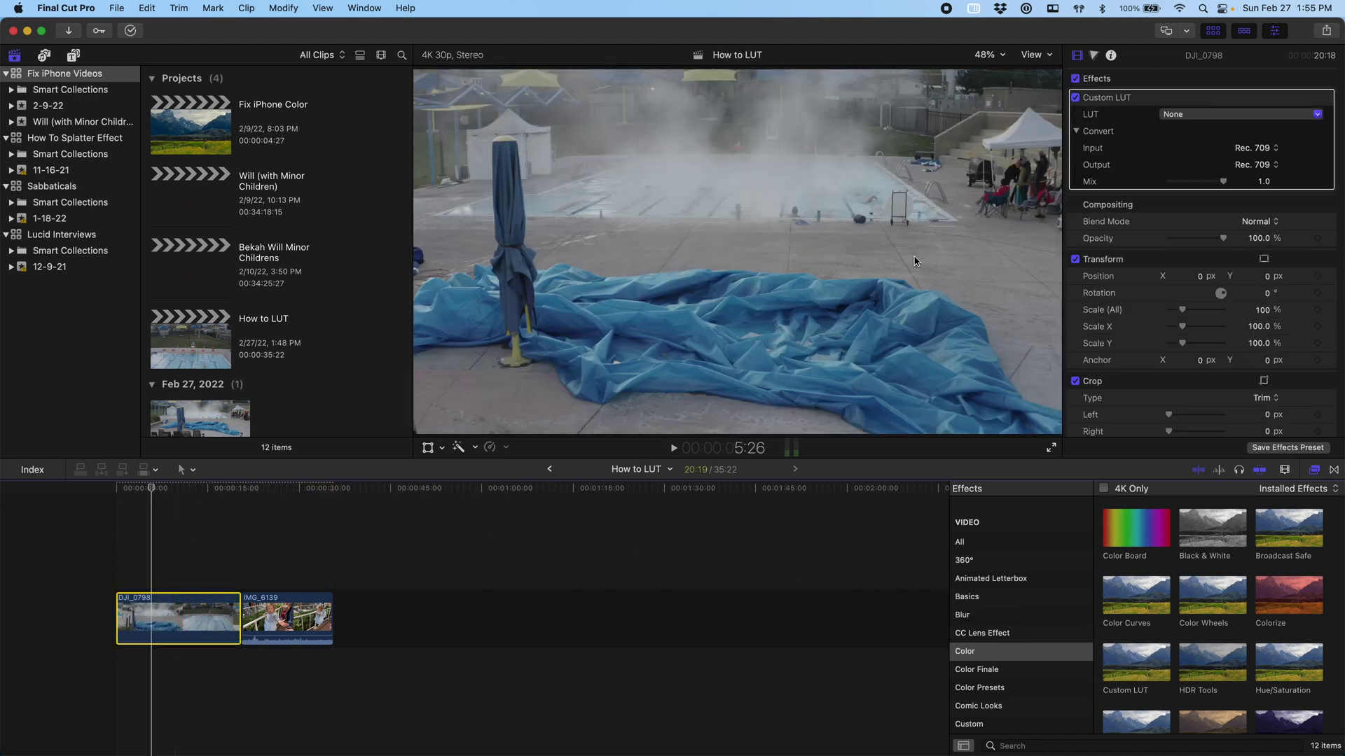
Set the clip's Custom LUT to SkyGrades-natural from the Film Poet LUTs pack
{"action": "left_click", "coordinate": [1177, 119]}
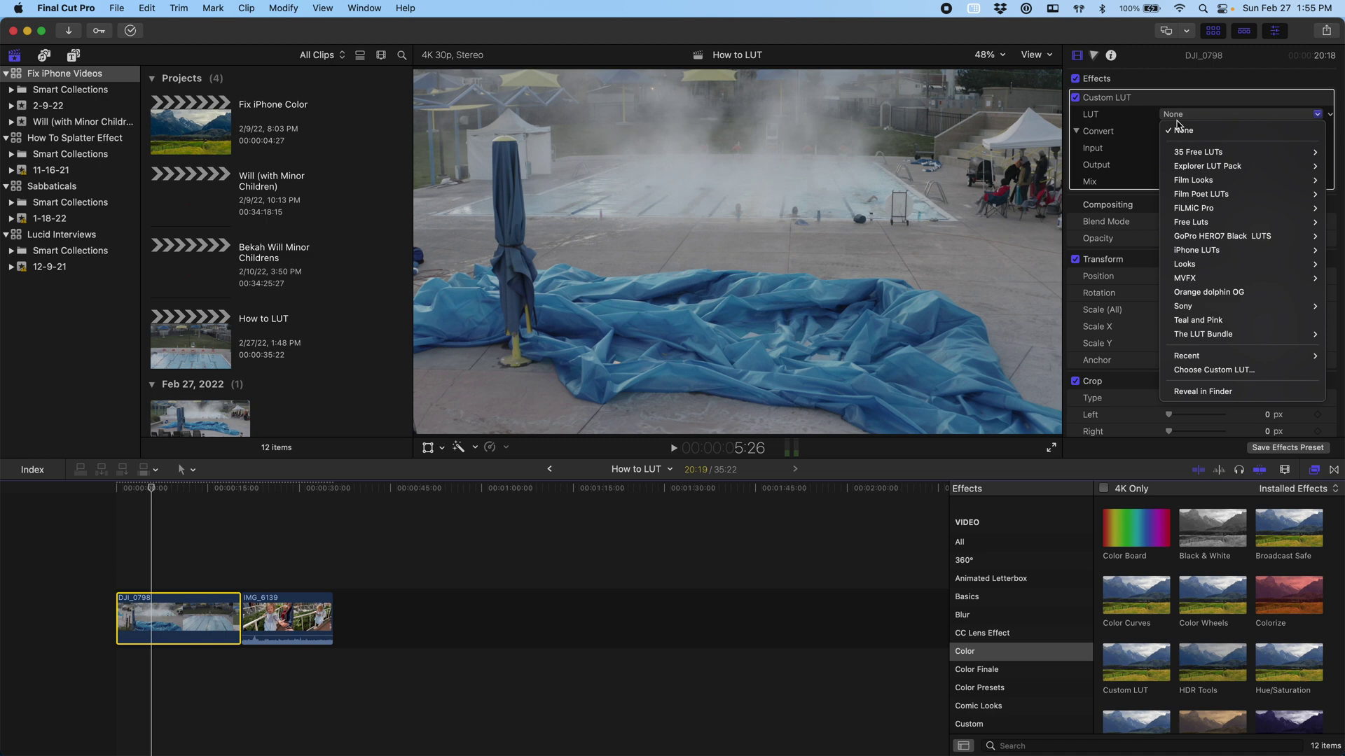
{"action": "mouse_move", "coordinate": [1183, 194]}
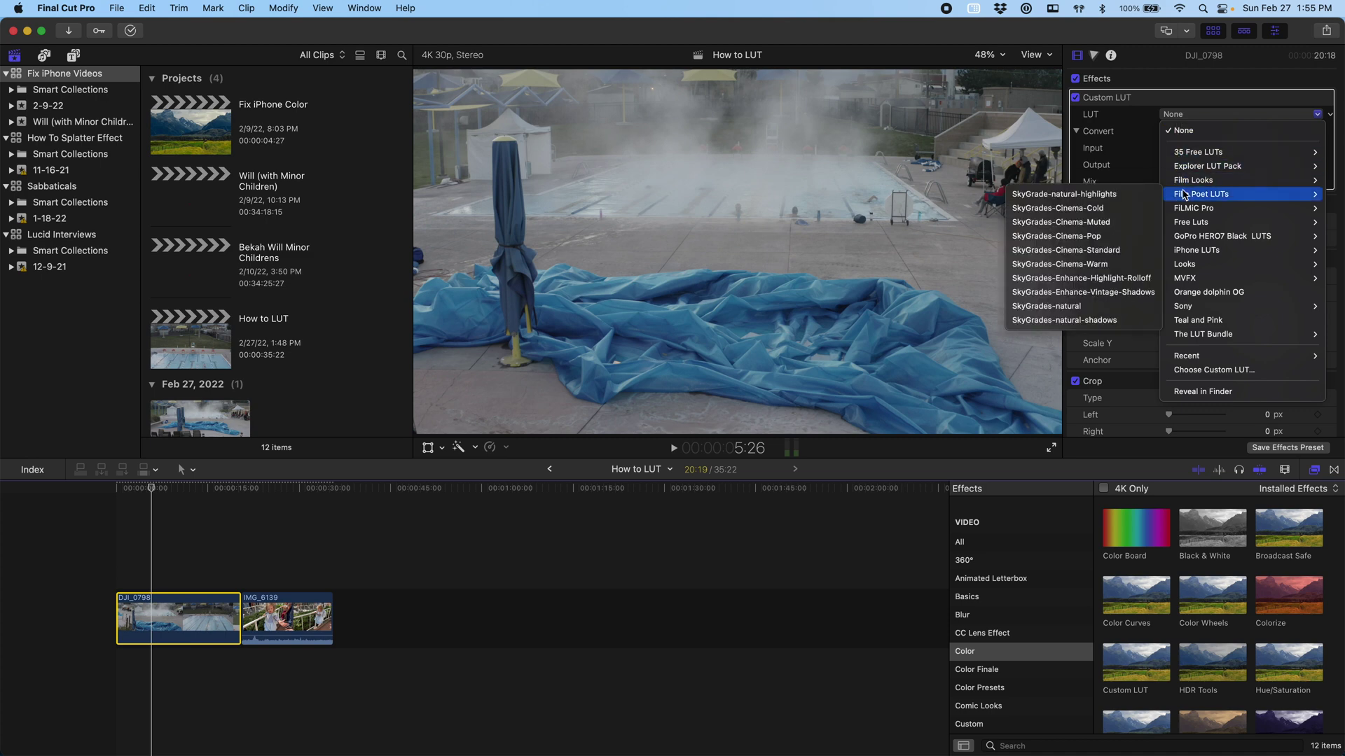
{"action": "left_click", "coordinate": [1091, 308]}
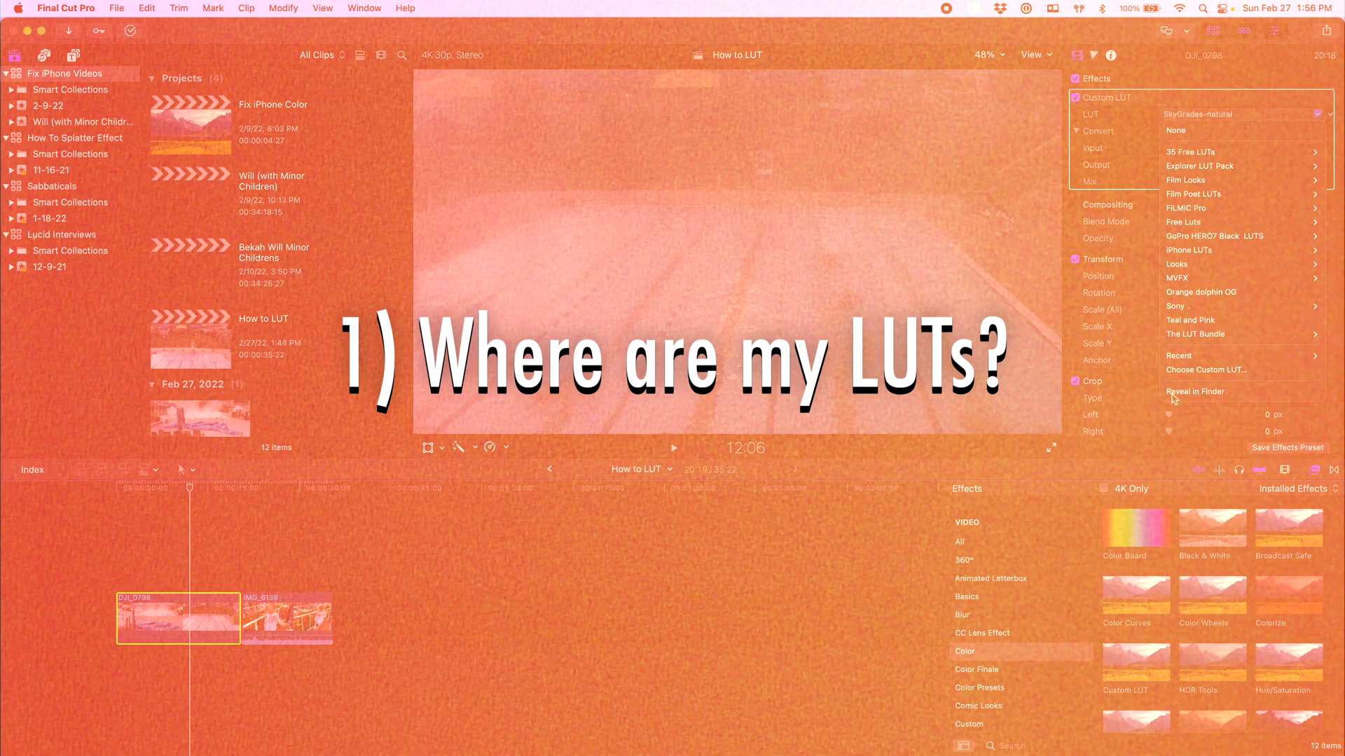
Reveal SkyGrades-natural.cube in Finder, browse up to Custom LUTs and back, and select it
{"action": "left_click", "coordinate": [1174, 394]}
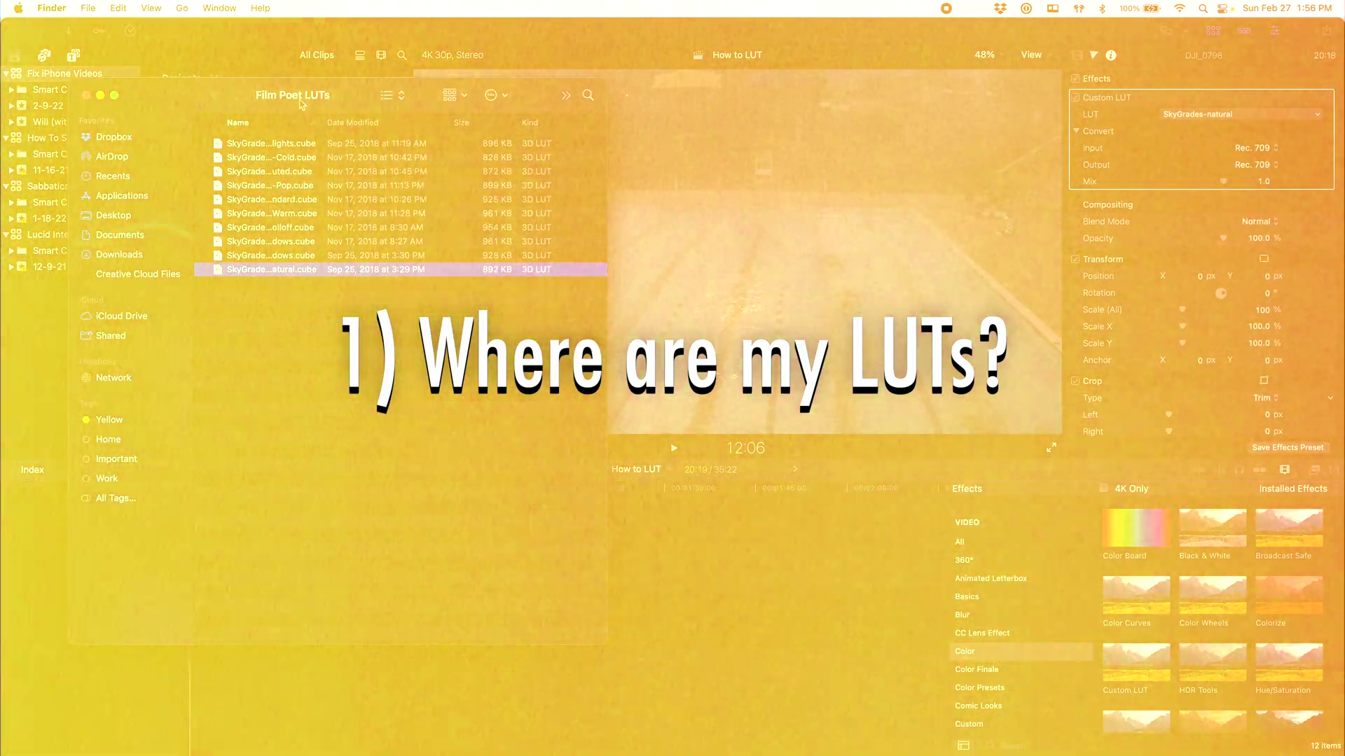
{"action": "left_click", "coordinate": [301, 104], "text": "super"}
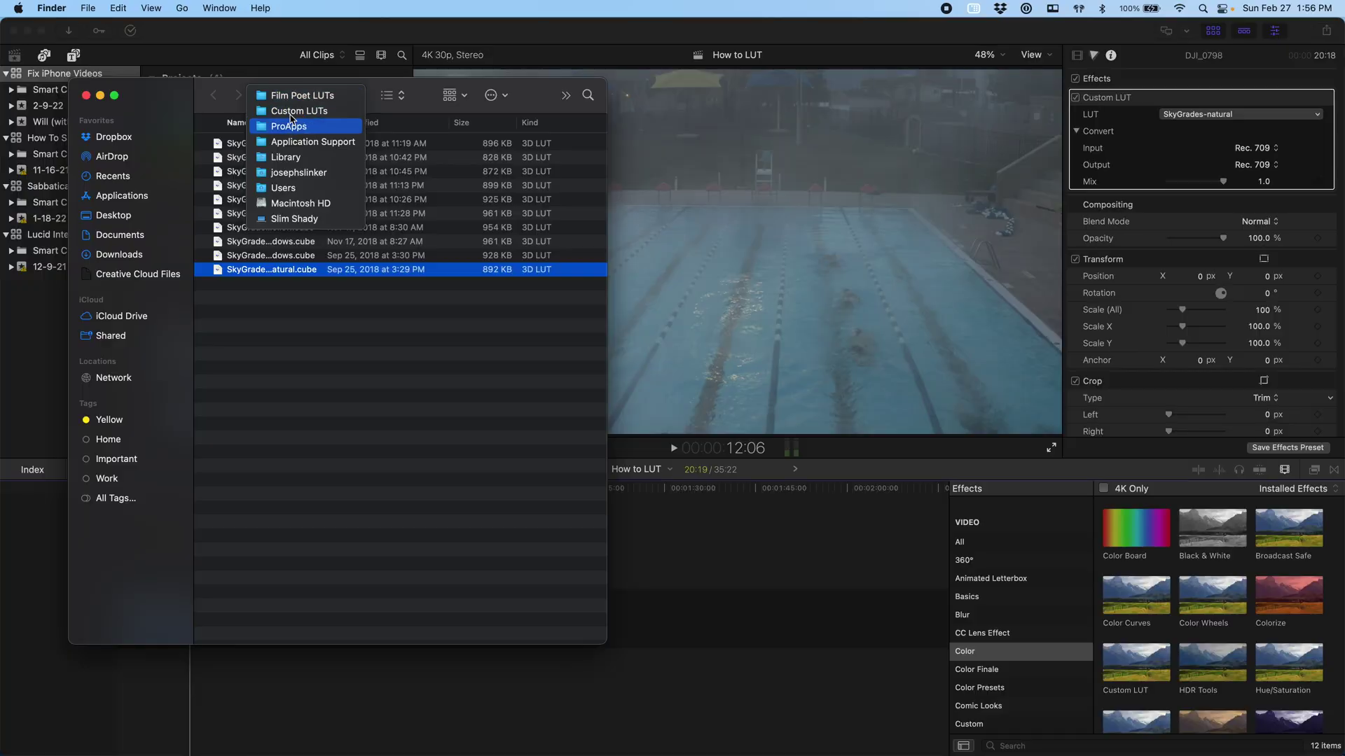
{"action": "left_click", "coordinate": [290, 97]}
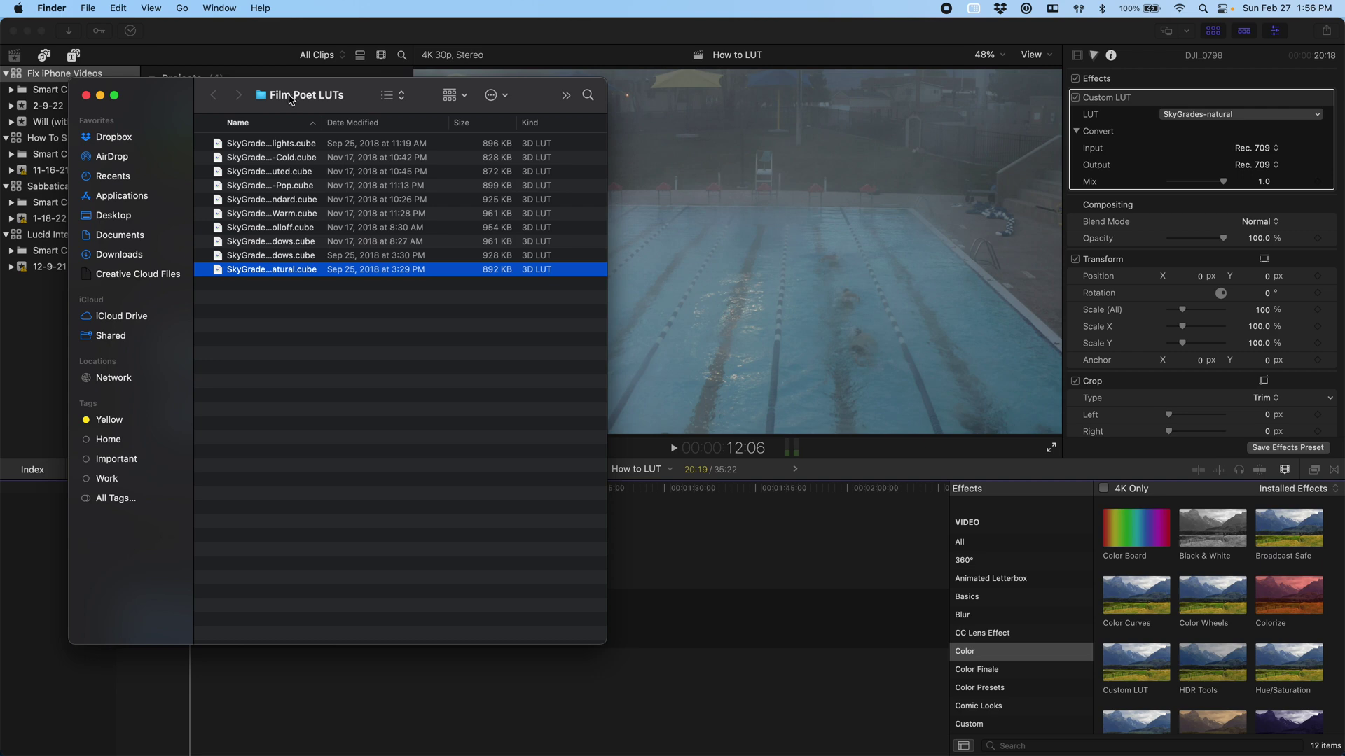
{"action": "left_click", "coordinate": [291, 98], "text": "super"}
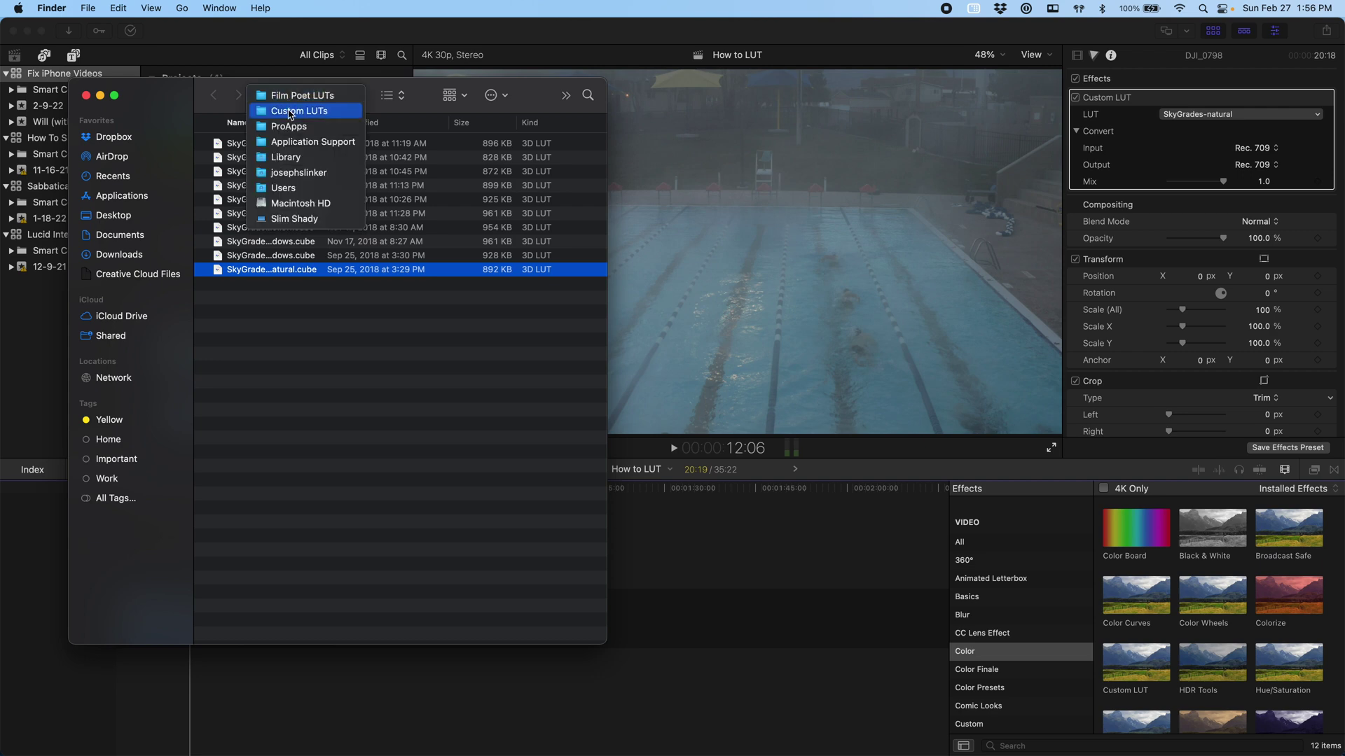
{"action": "left_click", "coordinate": [291, 112]}
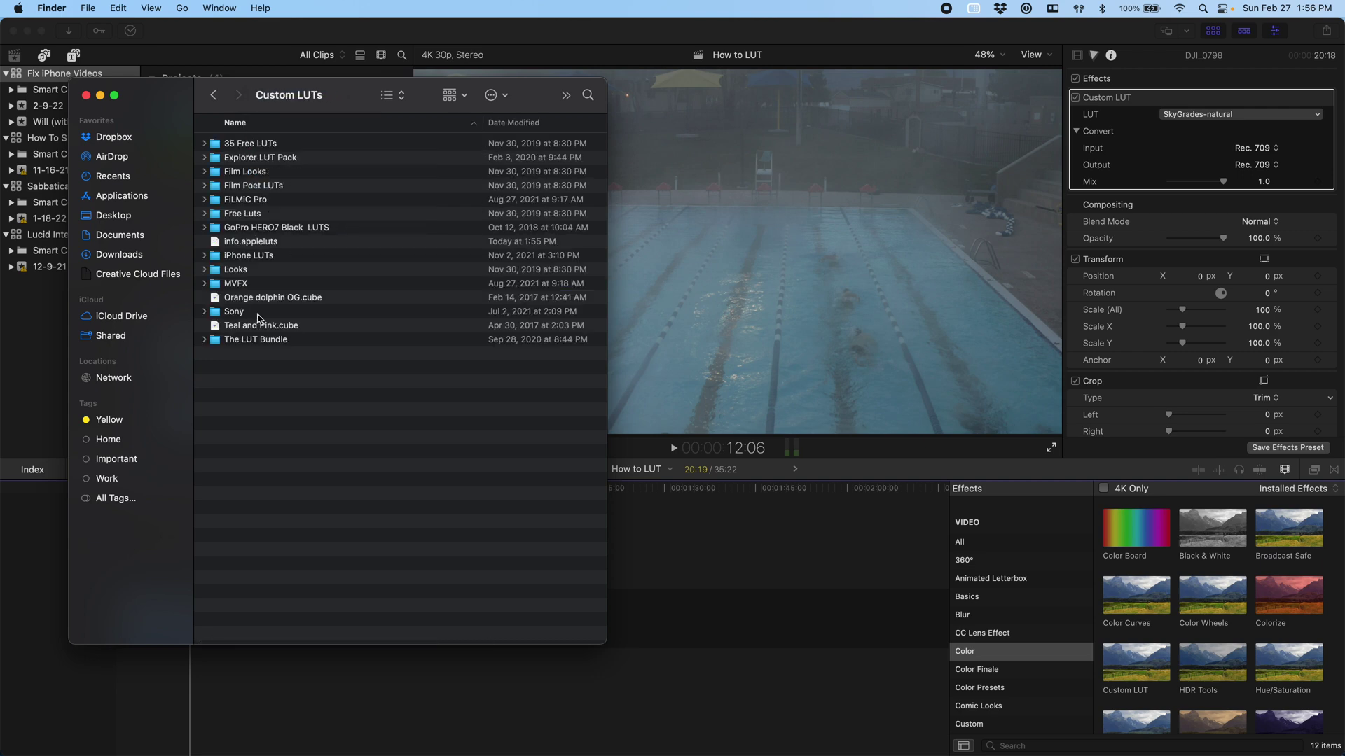
{"action": "key", "text": "super+bracketleft"}
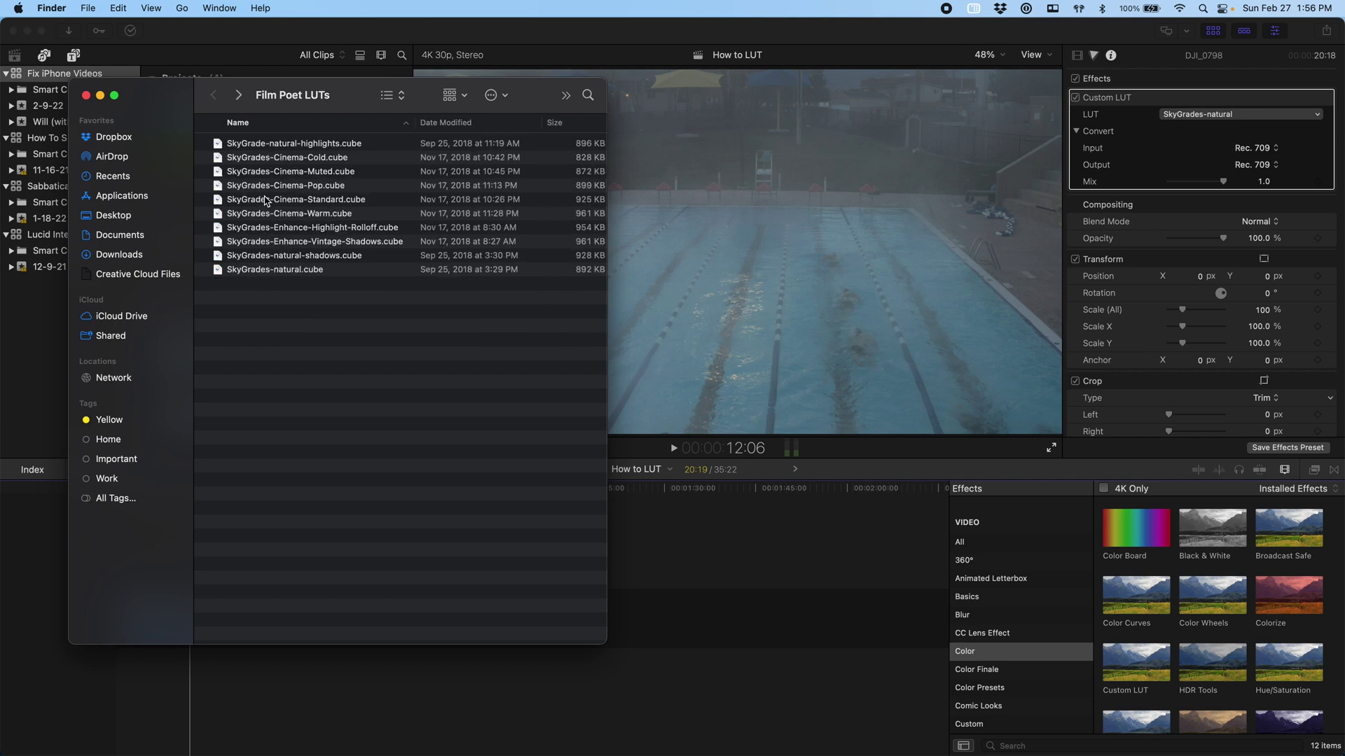
{"action": "left_click", "coordinate": [297, 273]}
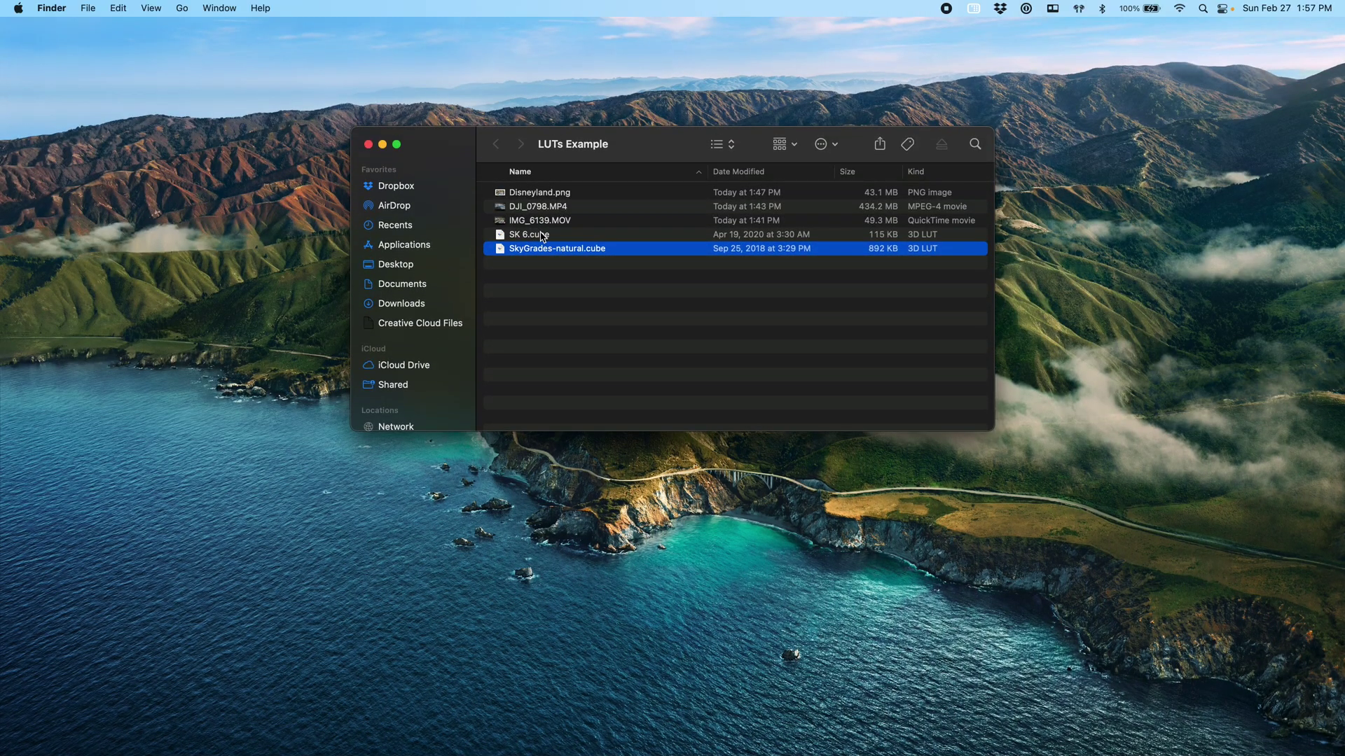
Clear the file selection, close the Film Poet LUTs Finder window and return to Final Cut Pro
{"action": "left_click", "coordinate": [543, 237], "text": "shift"}
{"action": "left_click", "coordinate": [549, 276]}
{"action": "key", "text": "ctrl+Left"}
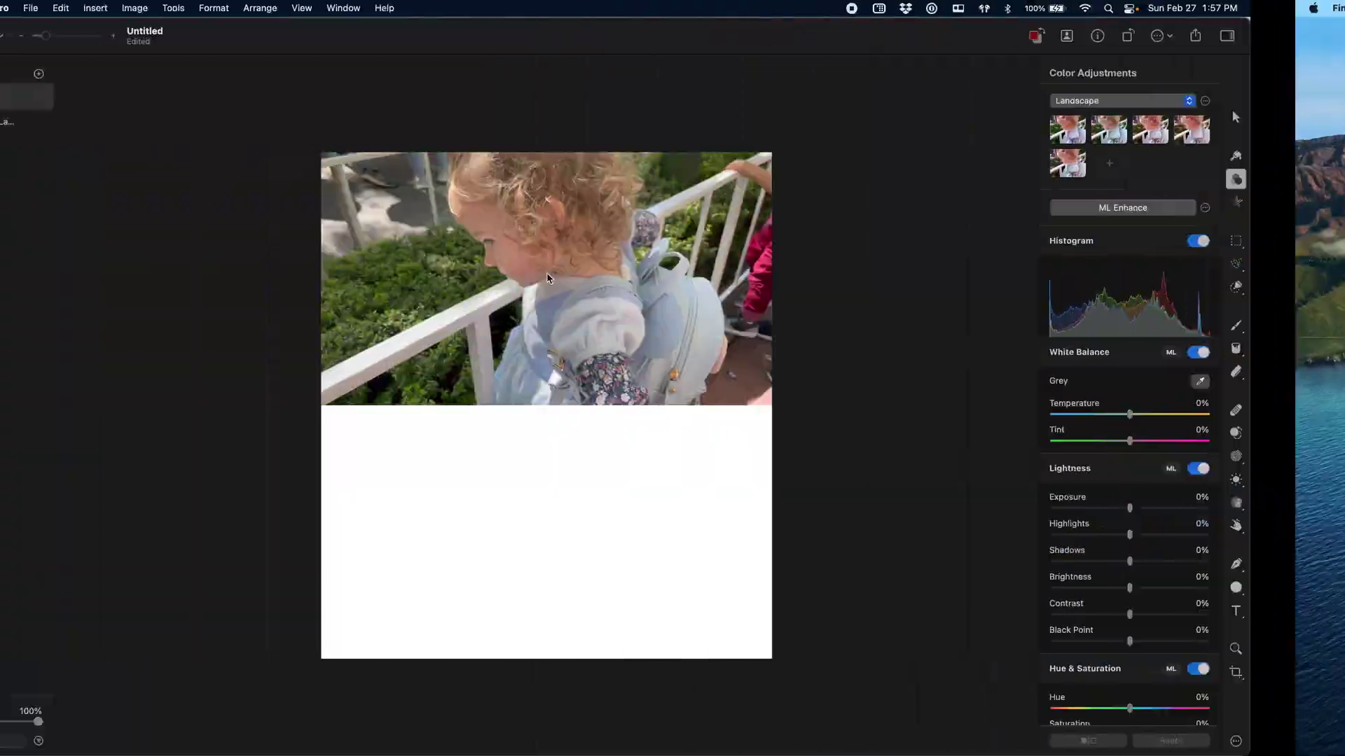
{"action": "key", "text": "ctrl+Left"}
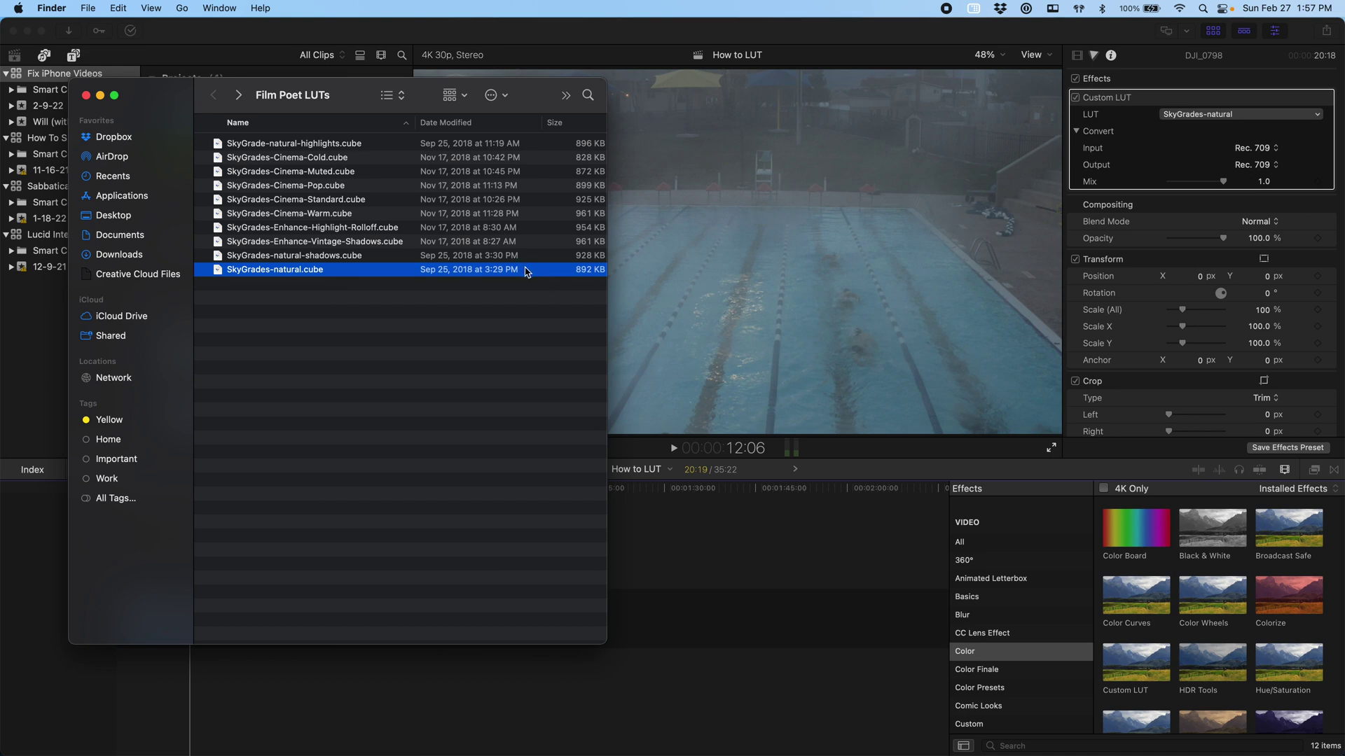
{"action": "key", "text": "super+w"}
{"action": "left_click", "coordinate": [194, 552]}
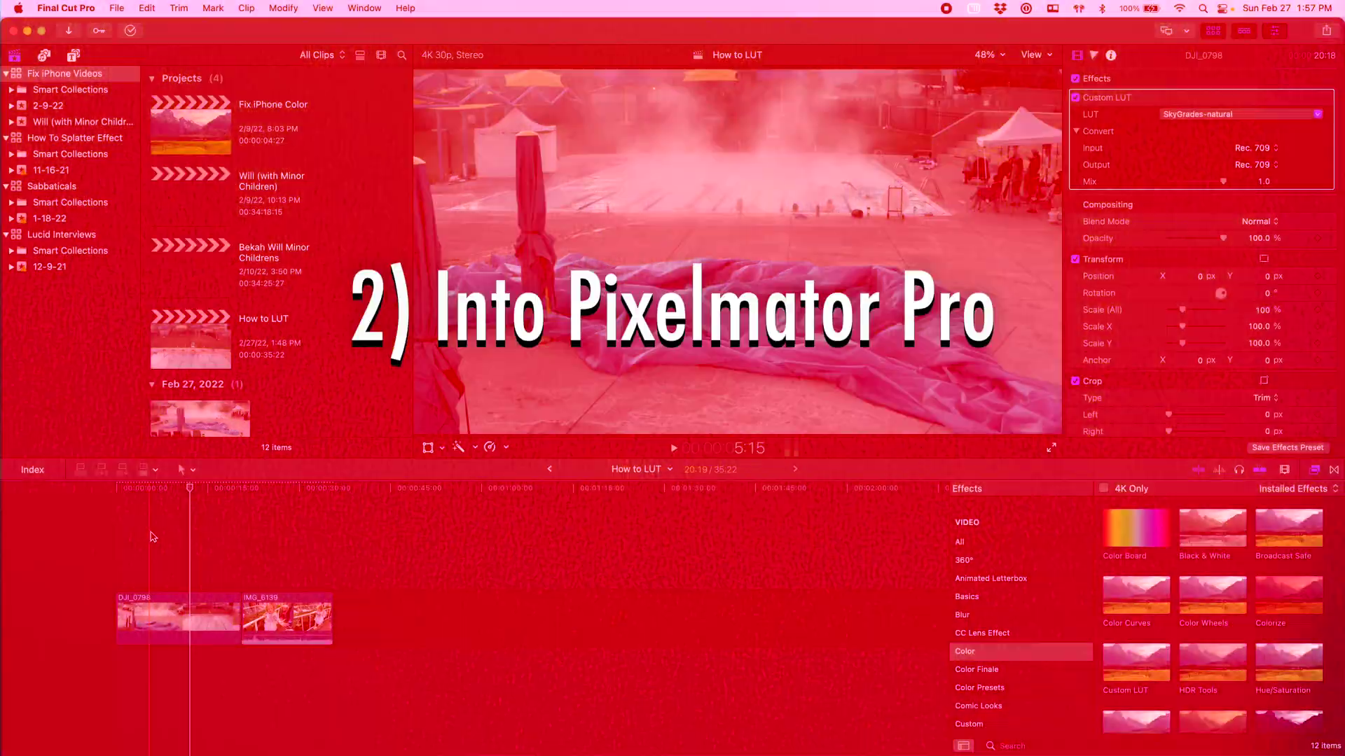
Move the playhead to the 15:16 pool shot and switch off the Custom LUT to see it ungraded
{"action": "left_click", "coordinate": [153, 537]}
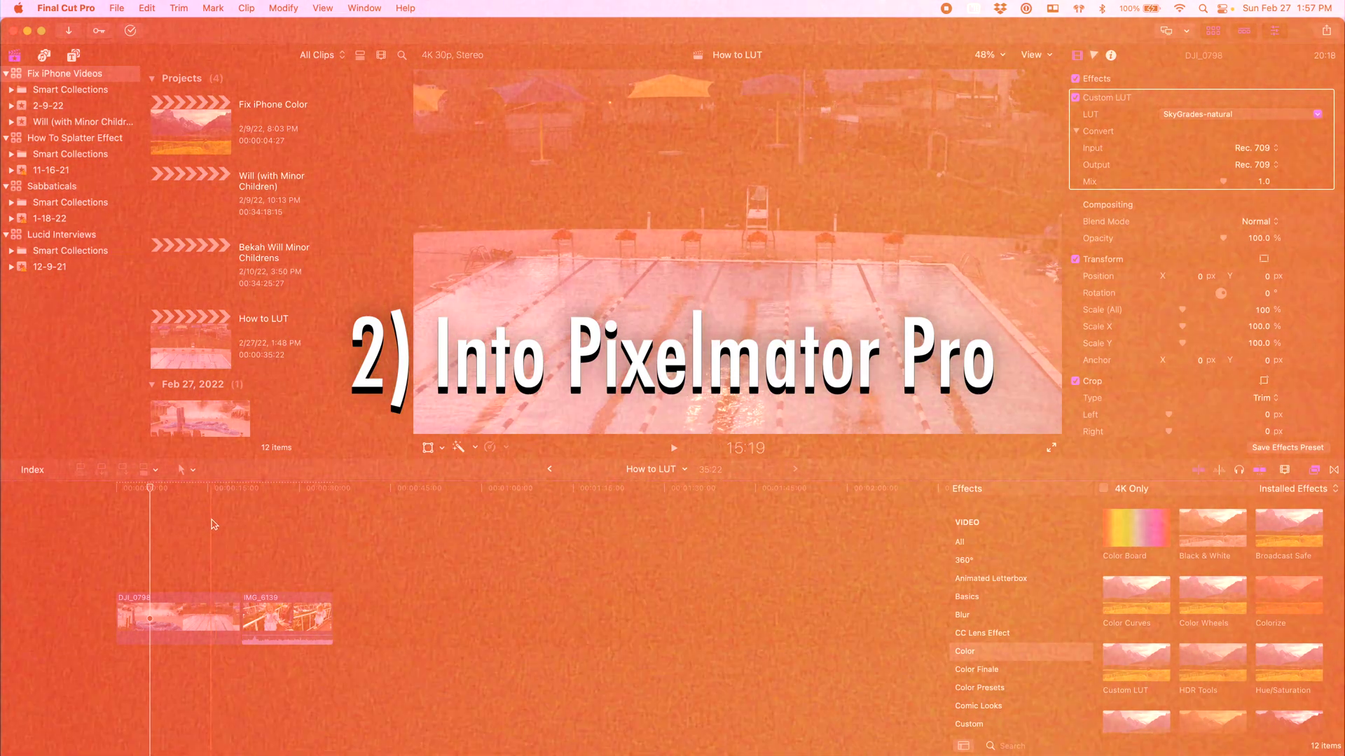
{"action": "left_click", "coordinate": [211, 524]}
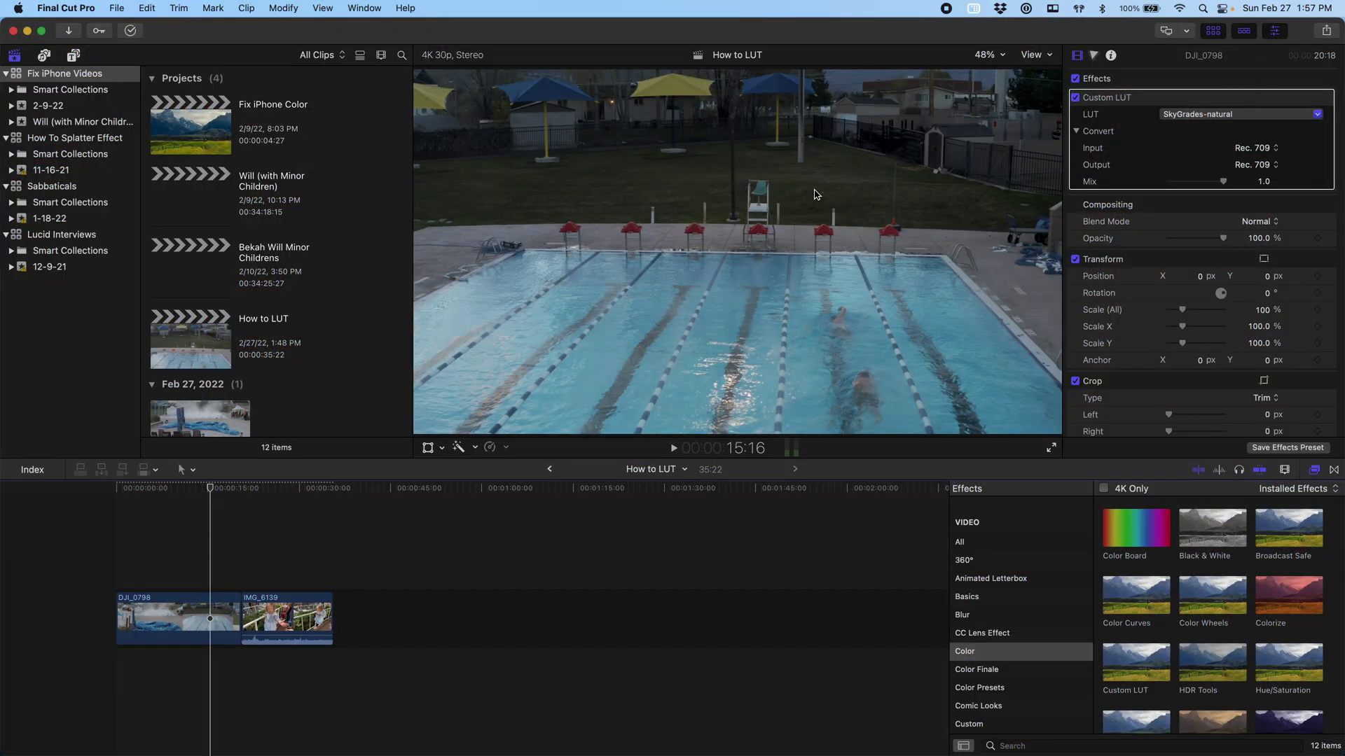
{"action": "left_click", "coordinate": [1075, 97]}
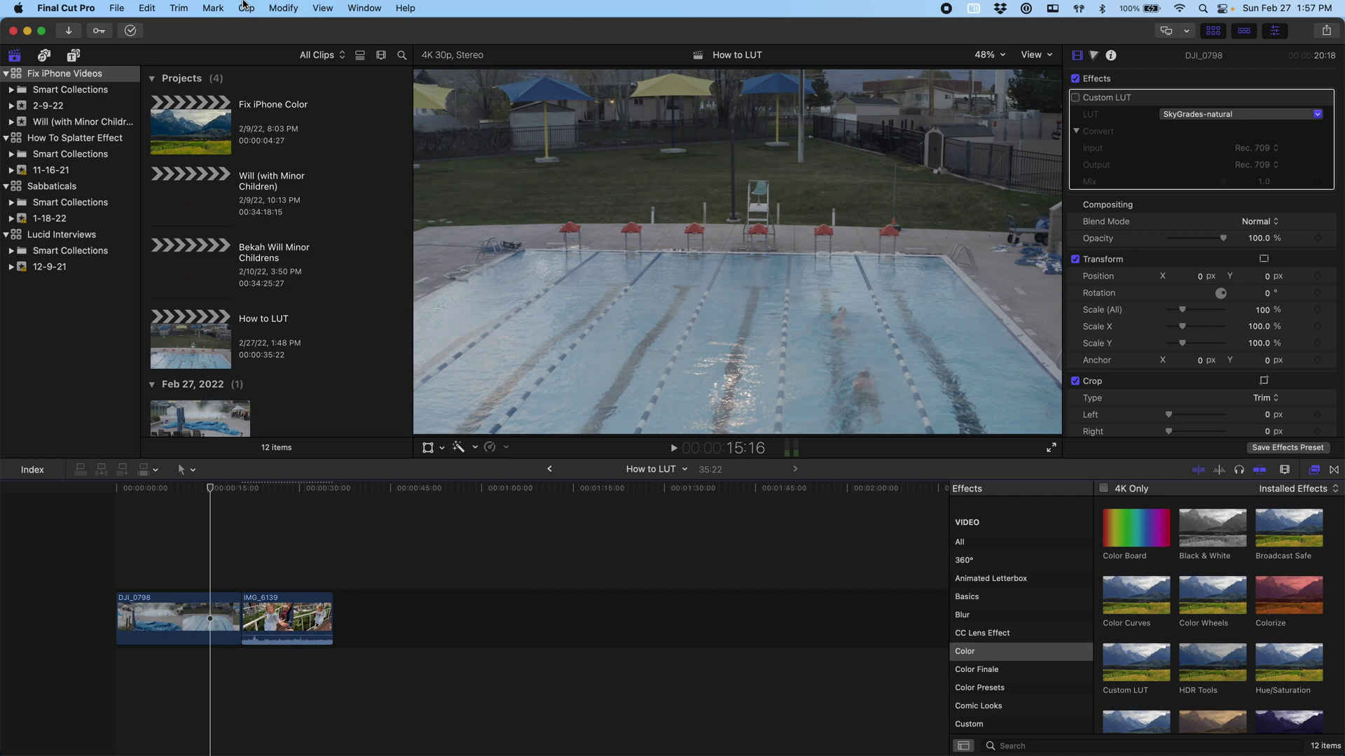
Save the current ungraded frame as a PNG named 'Drone DLog' in the LUTs Example folder
{"action": "left_click", "coordinate": [116, 8]}
{"action": "mouse_move", "coordinate": [287, 183]}
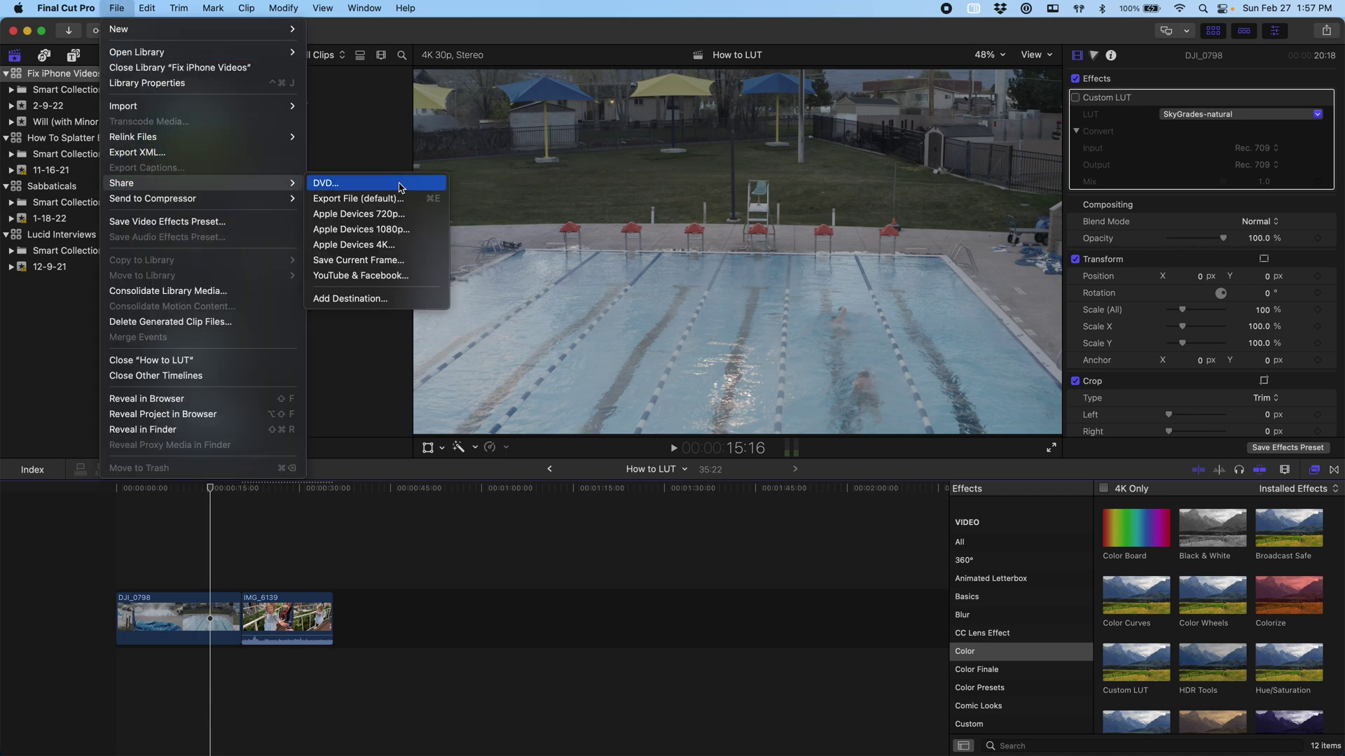
{"action": "left_click", "coordinate": [398, 265]}
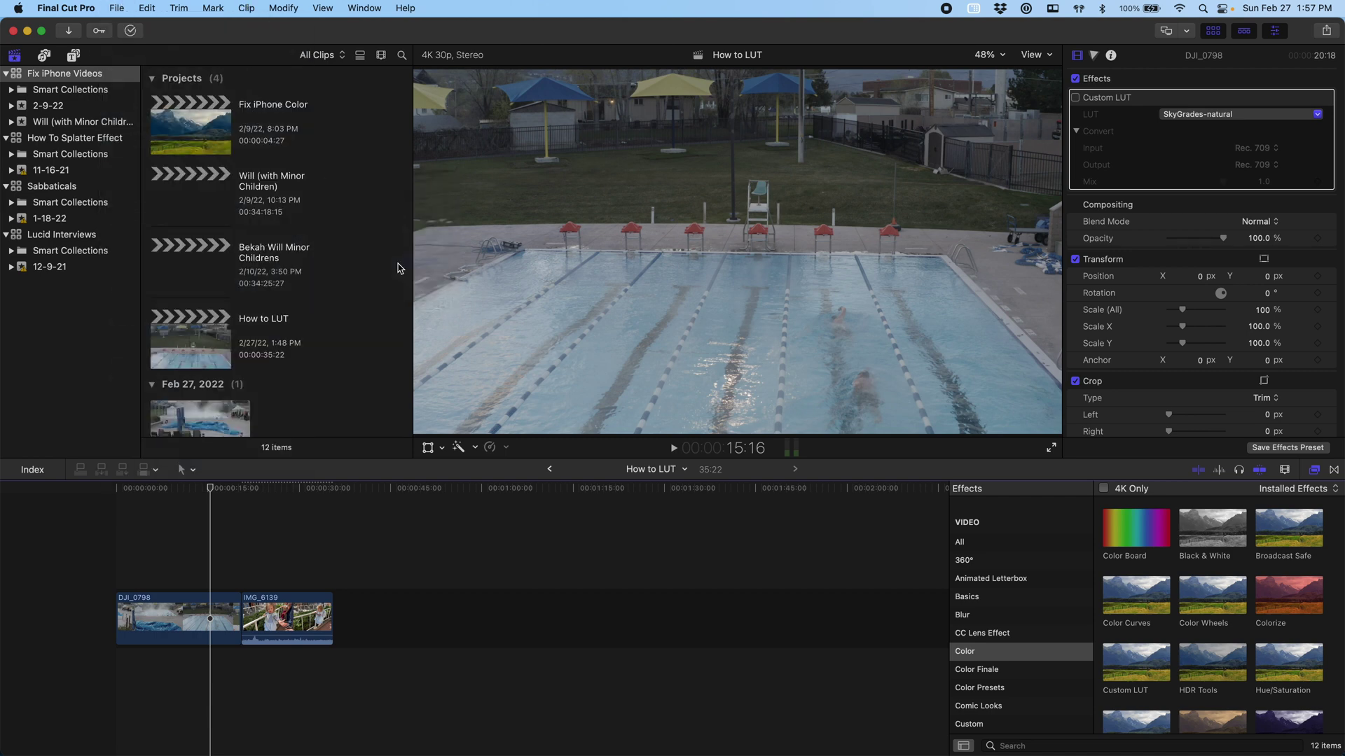
{"action": "left_click", "coordinate": [706, 191]}
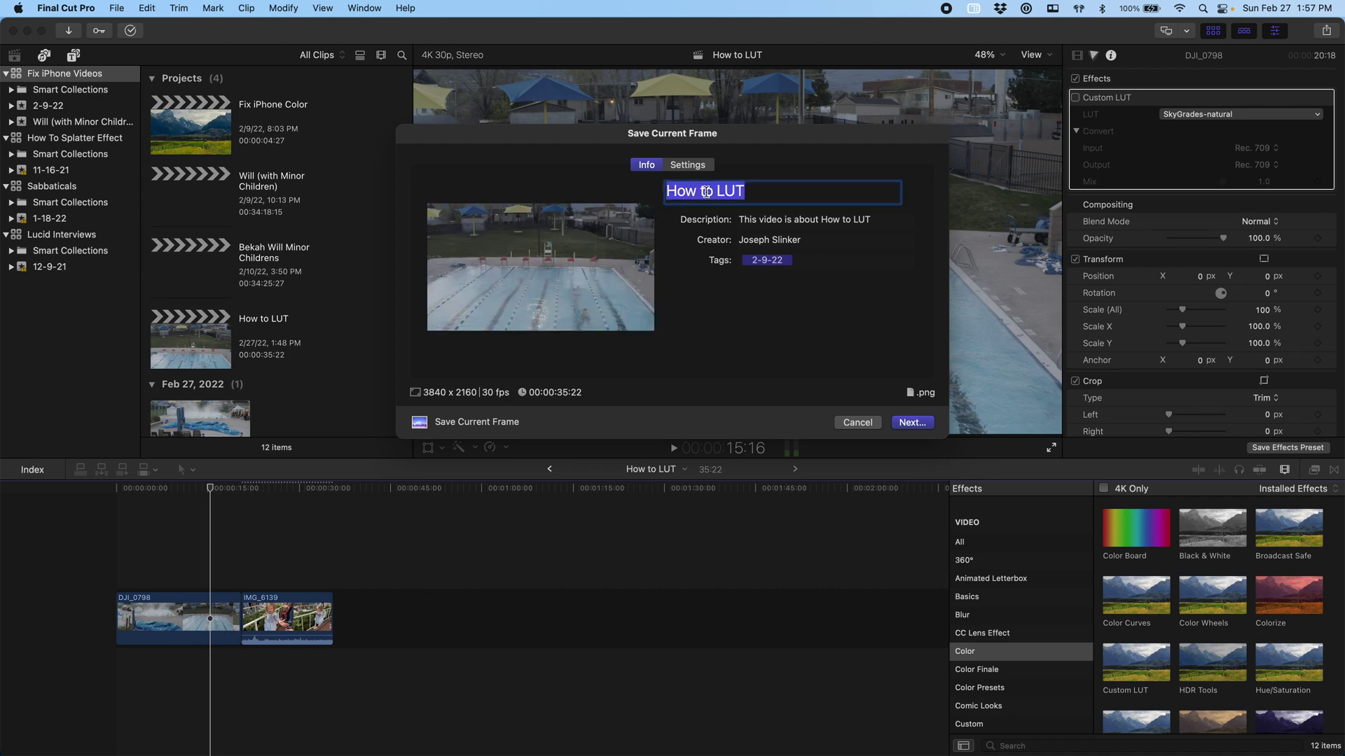
{"action": "type", "text": "Drone "}
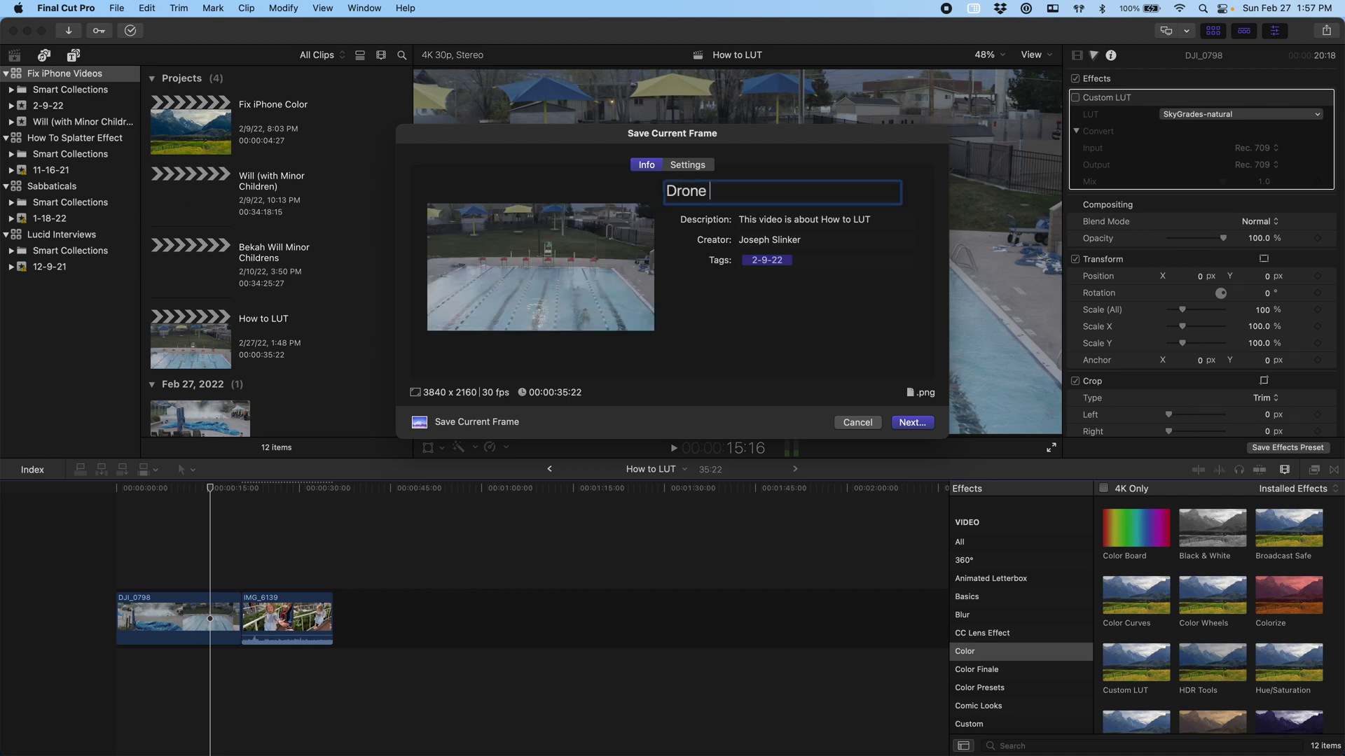
{"action": "type", "text": "DLog"}
{"action": "left_click", "coordinate": [912, 423]}
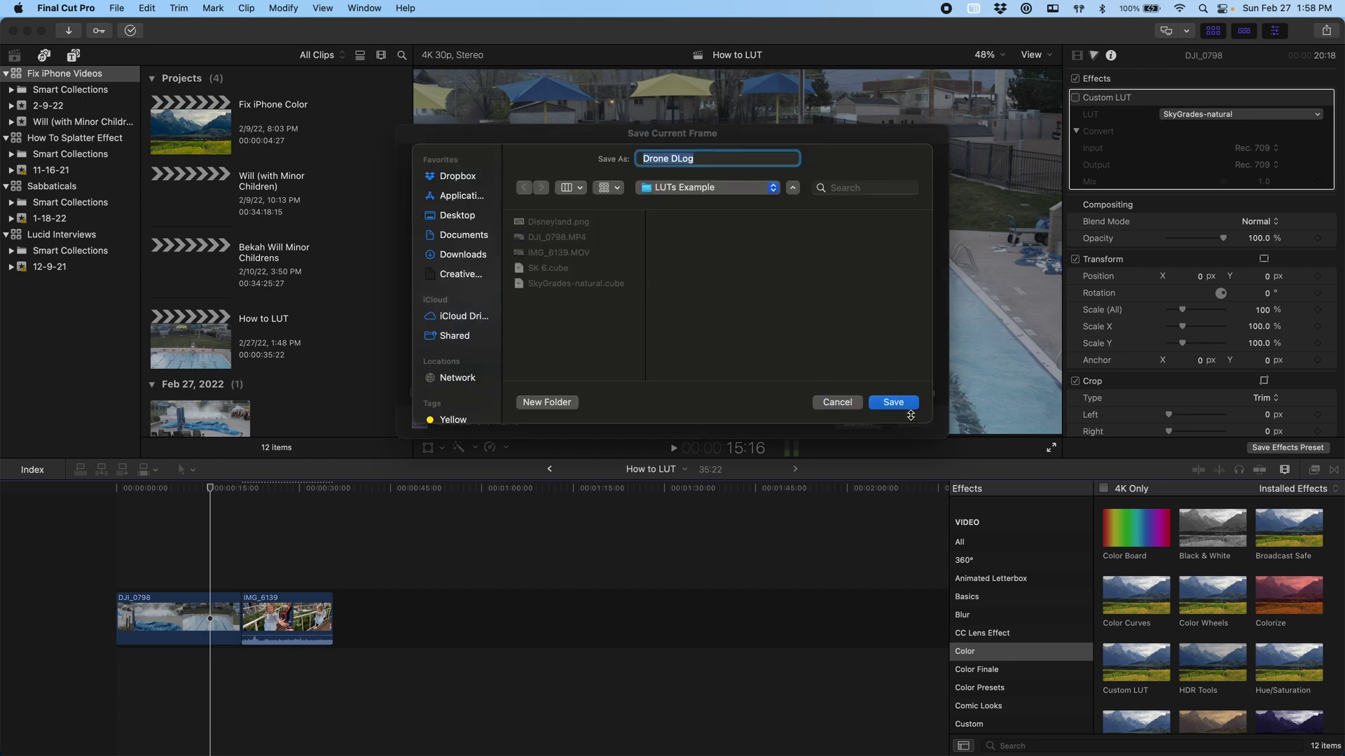
{"action": "left_click", "coordinate": [900, 403]}
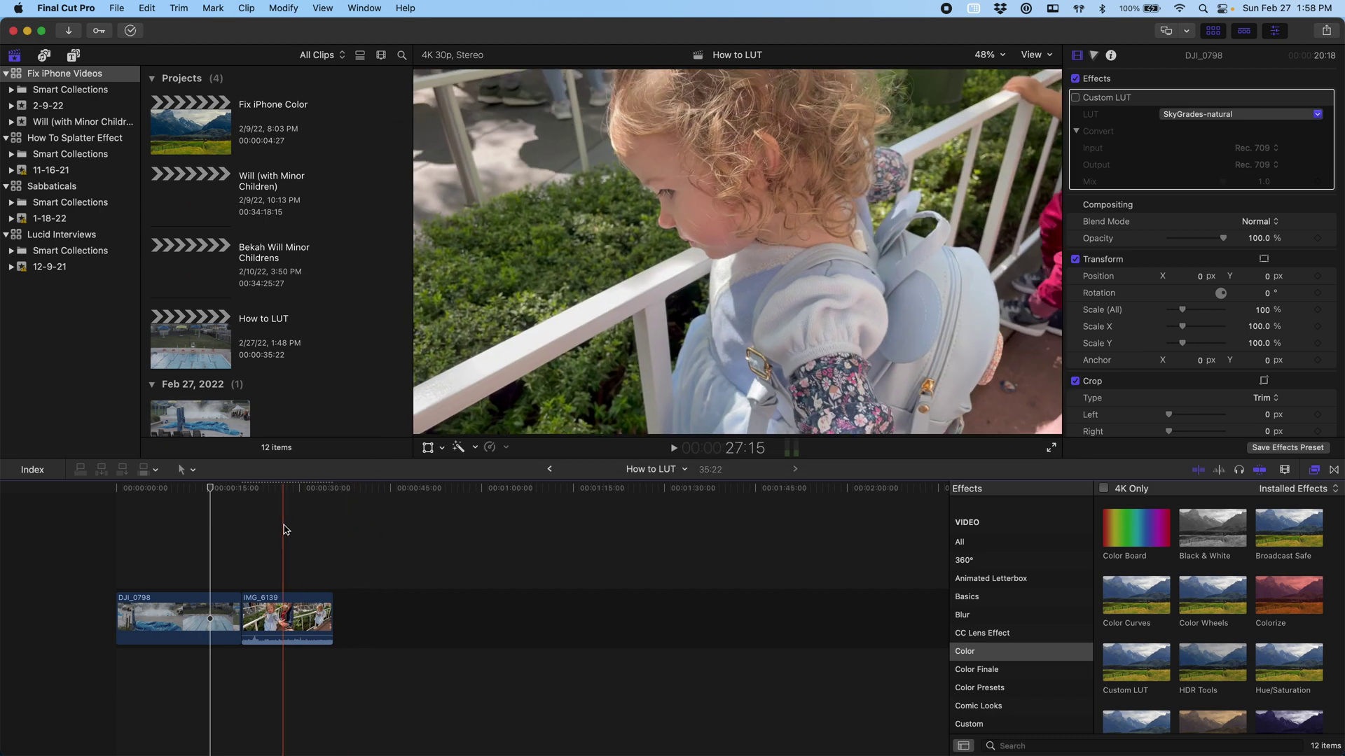
Park the playhead at 27:15 in IMG_6139, showing the girl at the railing
{"action": "left_click", "coordinate": [284, 530]}
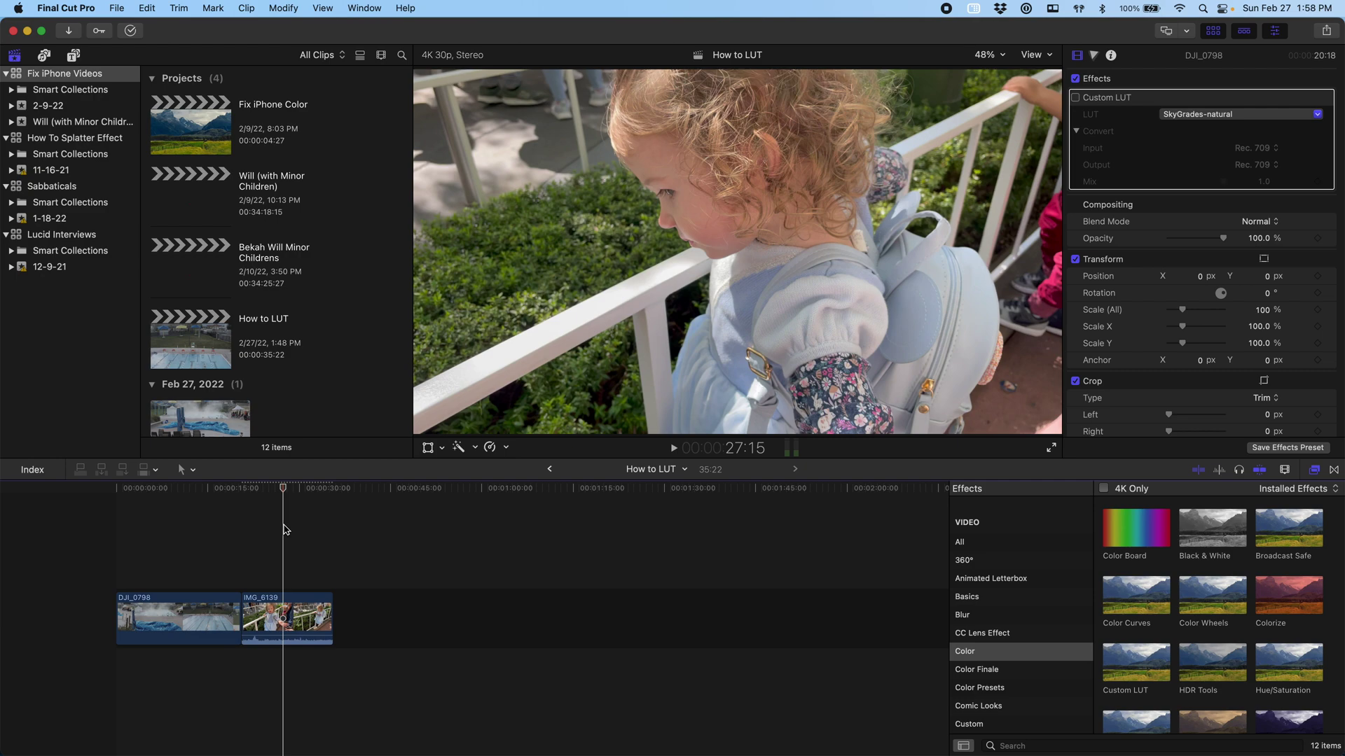
Select the IMG_6139 clip, then in Pixelmator Pro start a new document and cancel the template dialog
{"action": "left_click", "coordinate": [285, 530]}
{"action": "key", "text": "ctrl+Right"}
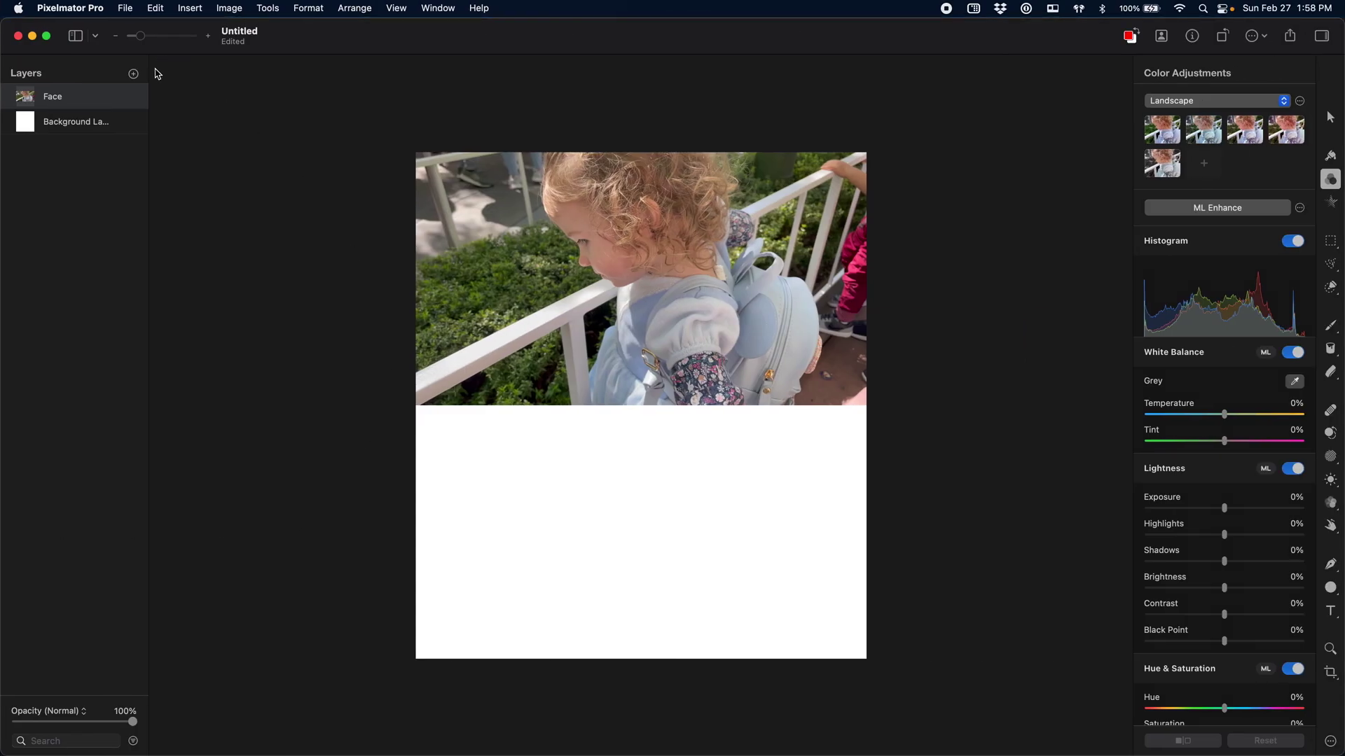
{"action": "left_click", "coordinate": [133, 4]}
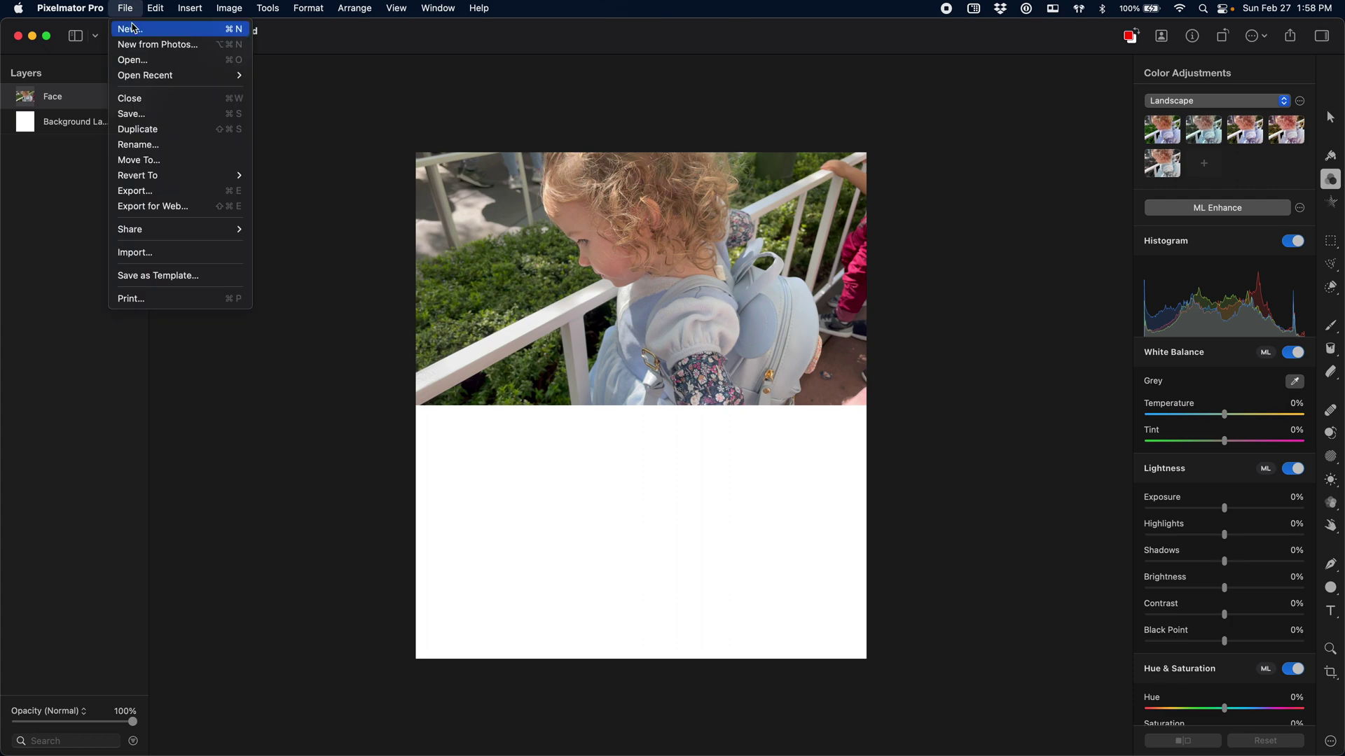
{"action": "left_click", "coordinate": [135, 28]}
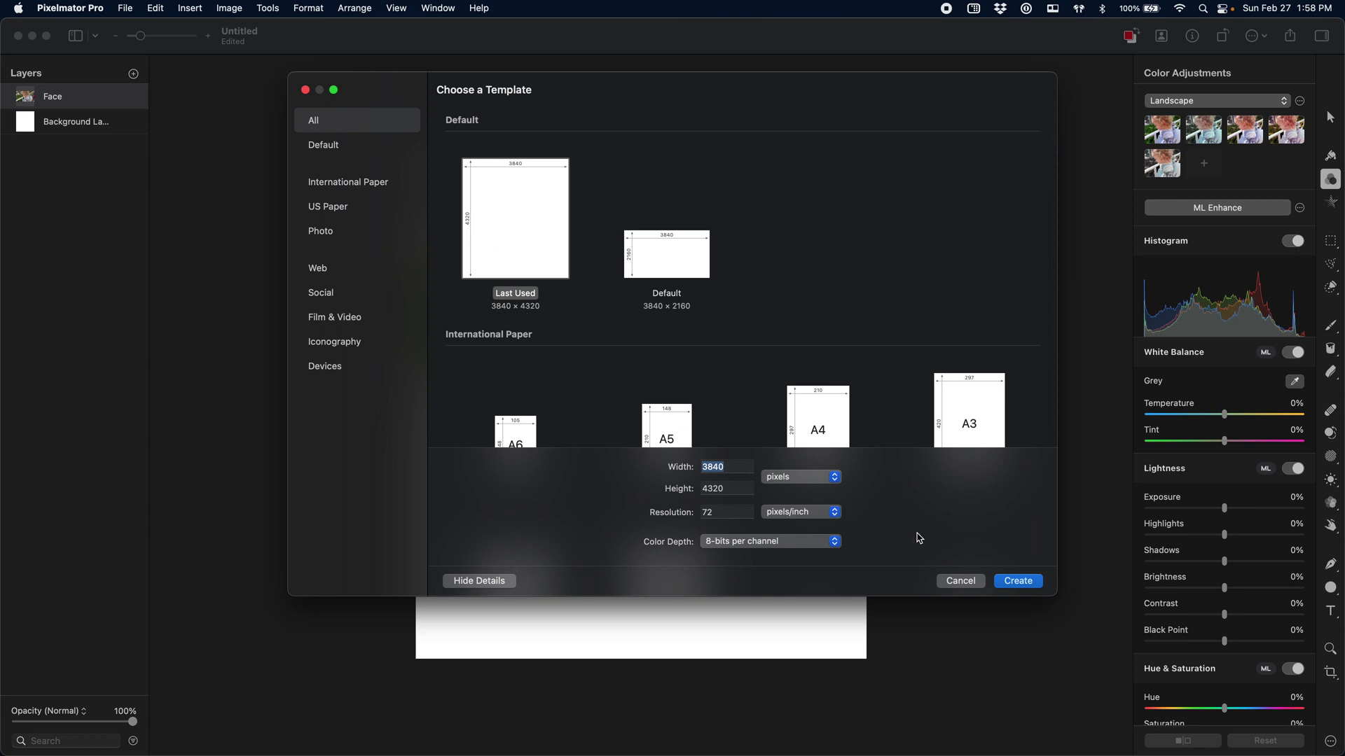
{"action": "left_click", "coordinate": [956, 581]}
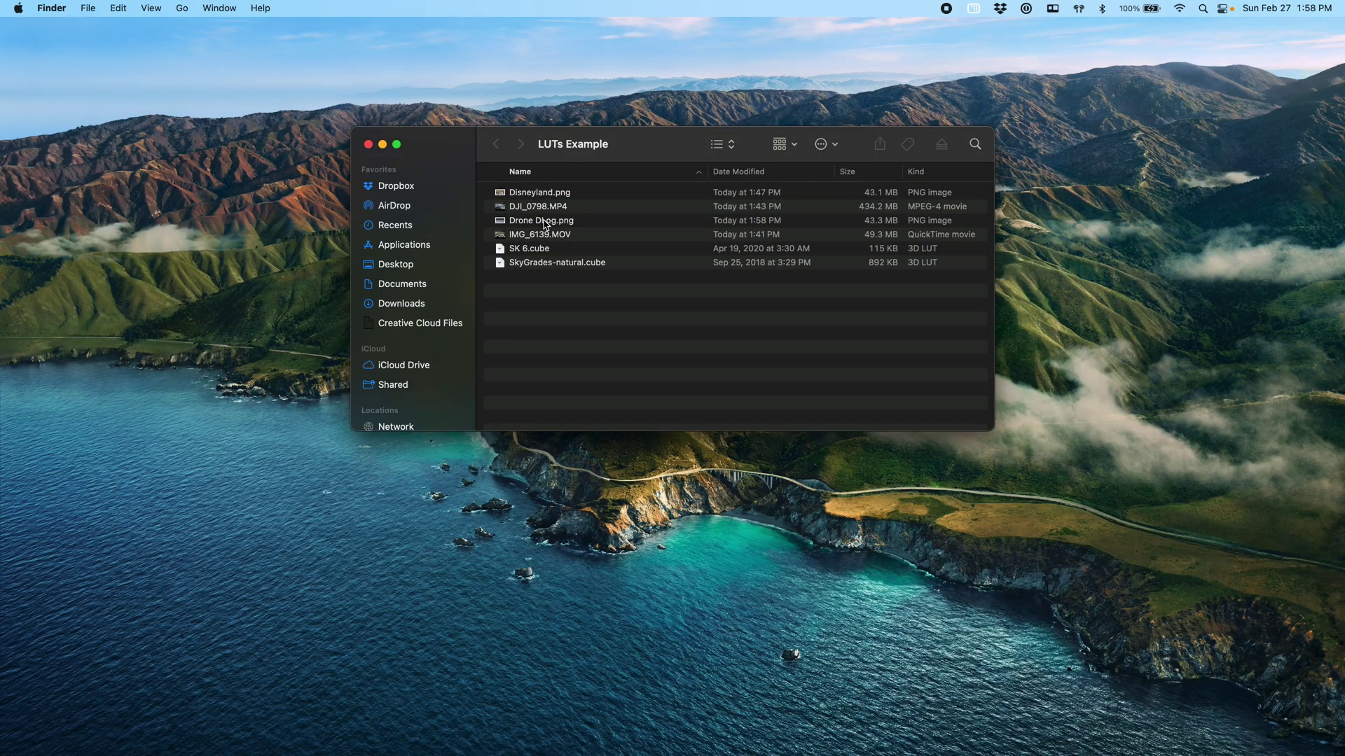
Add Drone DLog.png as a layer filling the canvas's lower half, then select the Face layer
{"action": "left_click_drag", "start_coordinate": [544, 224], "coordinate": [488, 527]}
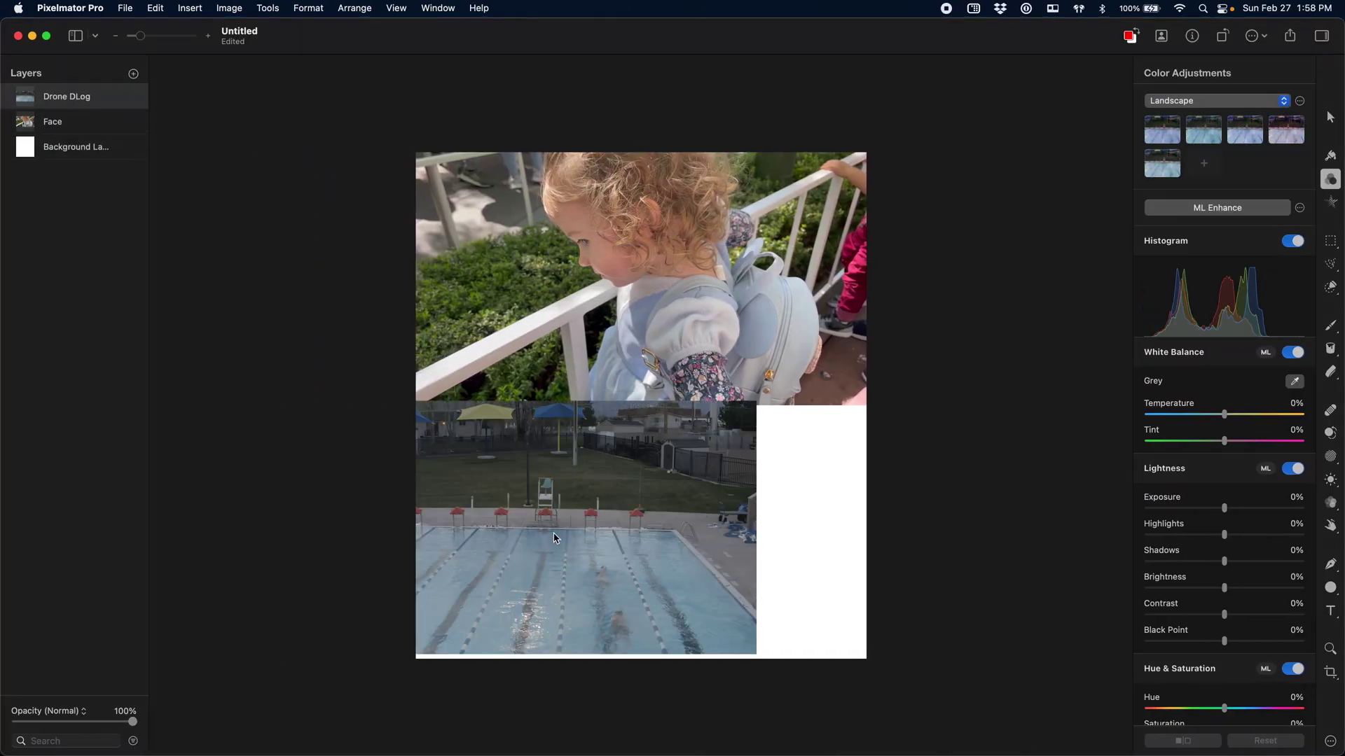
{"action": "key", "text": "v"}
{"action": "left_click_drag", "start_coordinate": [566, 539], "coordinate": [677, 546]}
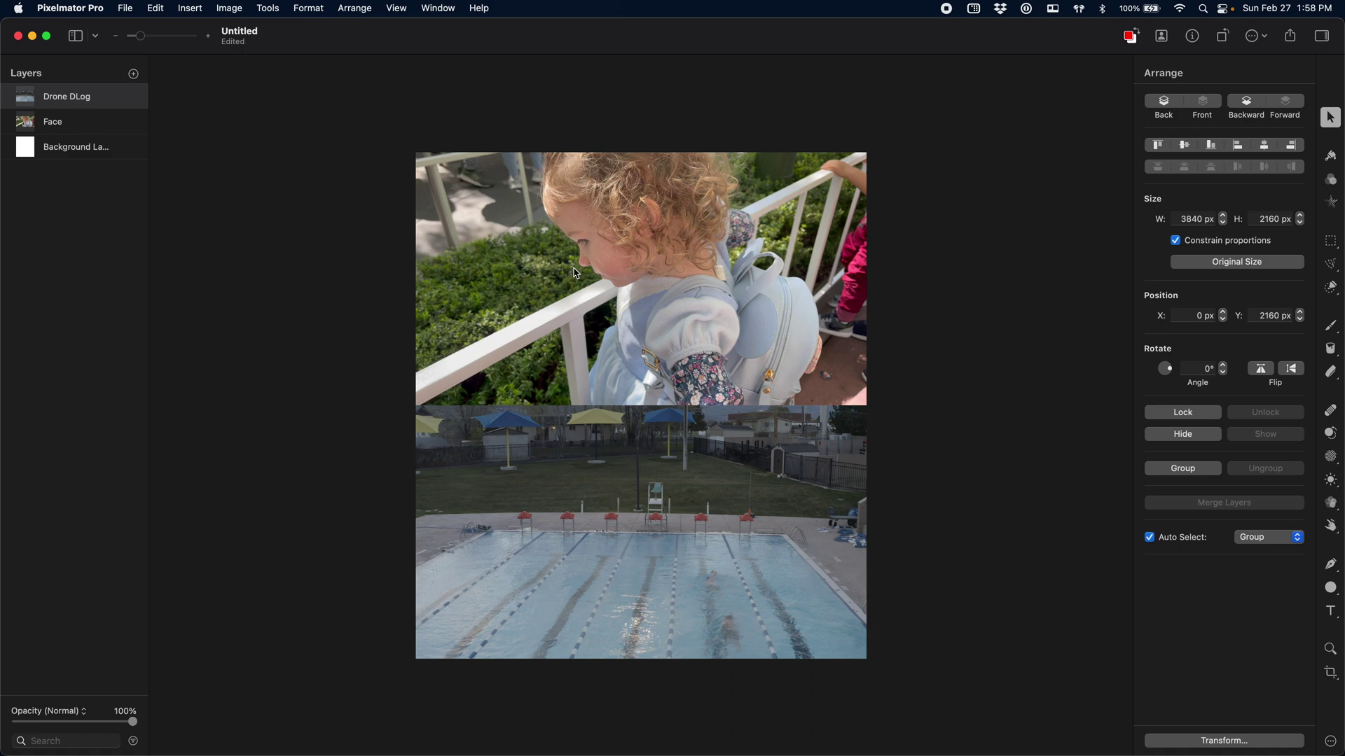
{"action": "left_click", "coordinate": [83, 125]}
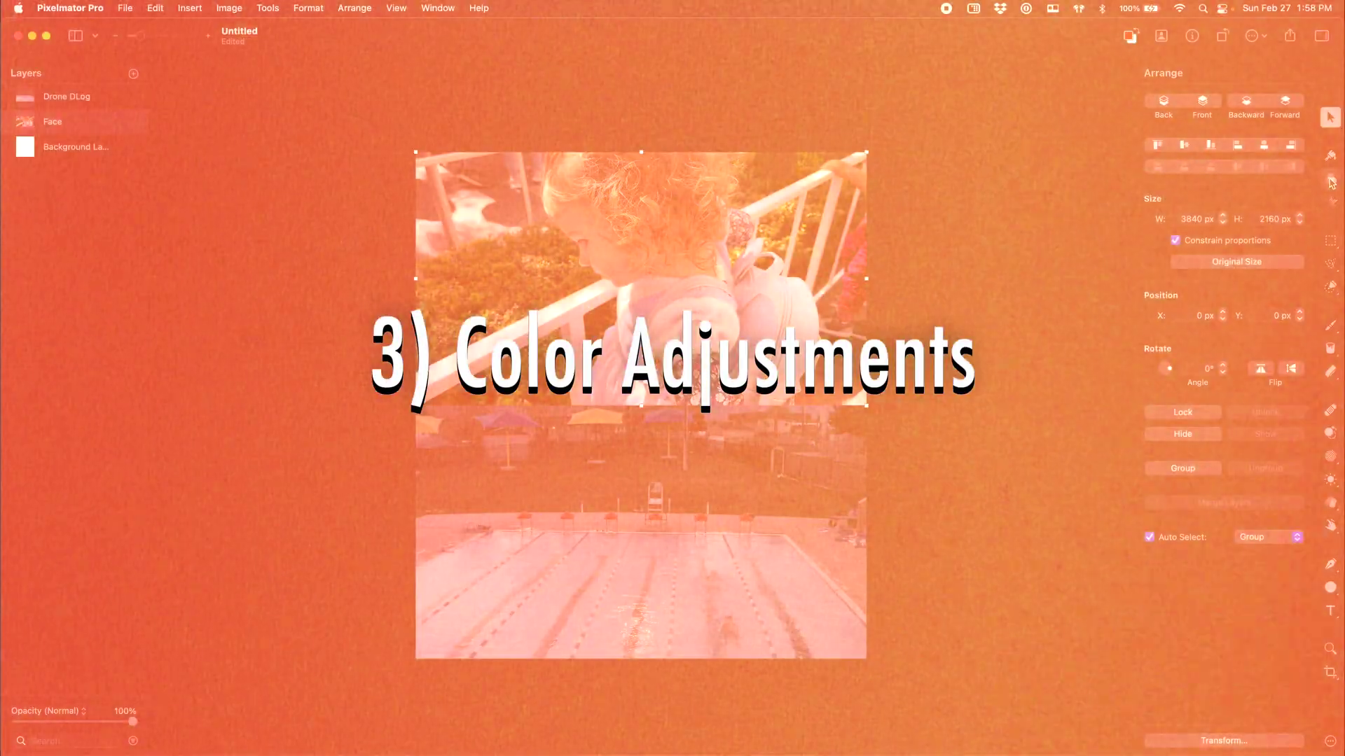
Warm the Face layer's temperature to 18% and raise its contrast to 46%
{"action": "left_click", "coordinate": [1329, 180]}
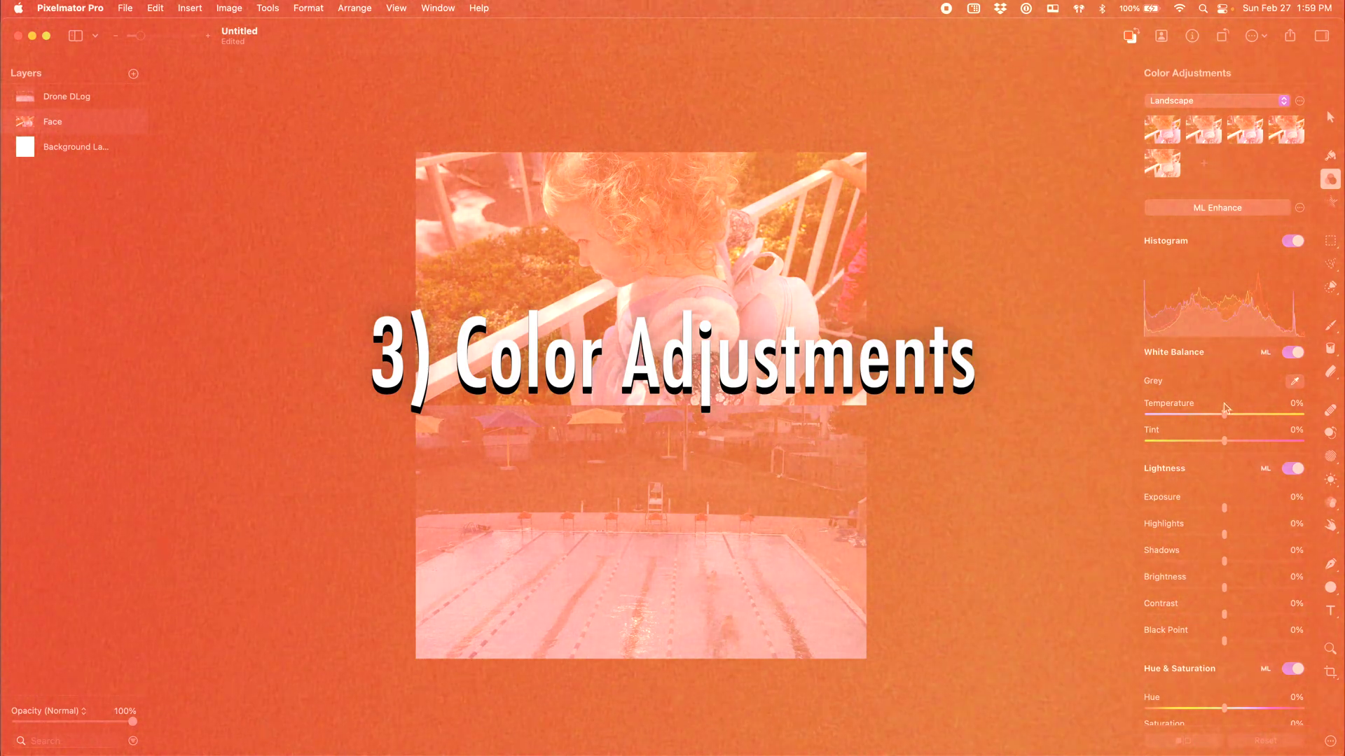
{"action": "left_click_drag", "start_coordinate": [1224, 413], "coordinate": [1238, 420]}
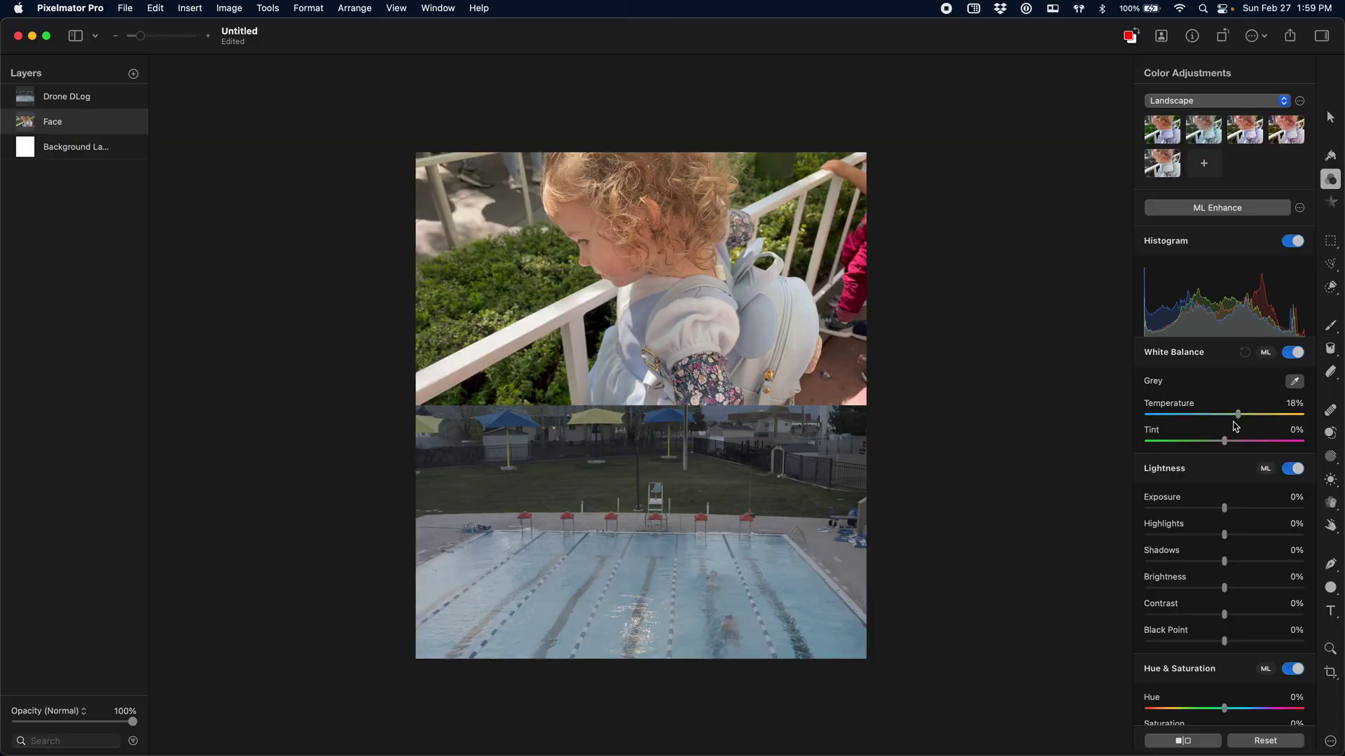
{"action": "scroll", "coordinate": [1213, 499], "scroll_direction": "down", "scroll_amount": 1}
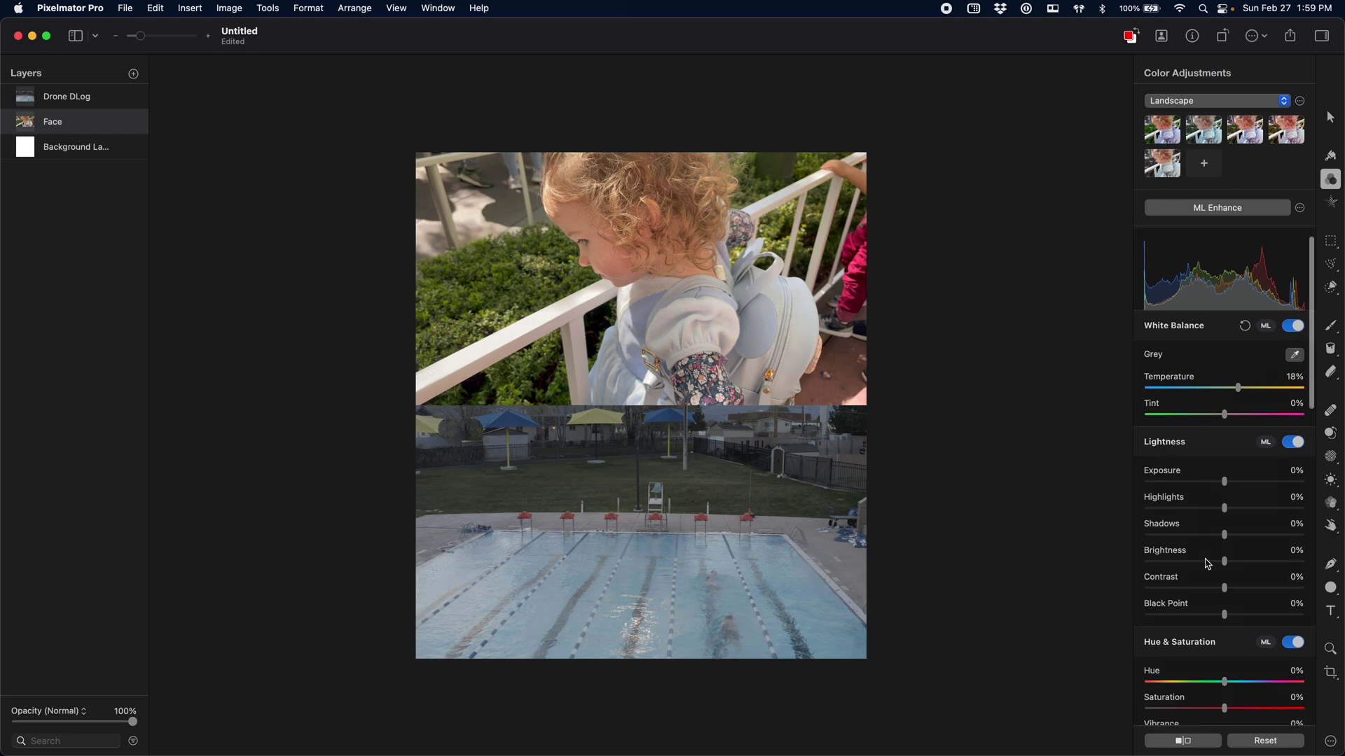
{"action": "left_click_drag", "start_coordinate": [1226, 589], "coordinate": [1262, 596]}
Enable Fade on the Face layer and lift its blacks to 38%
{"action": "scroll", "coordinate": [1211, 572], "scroll_direction": "down", "scroll_amount": 2}
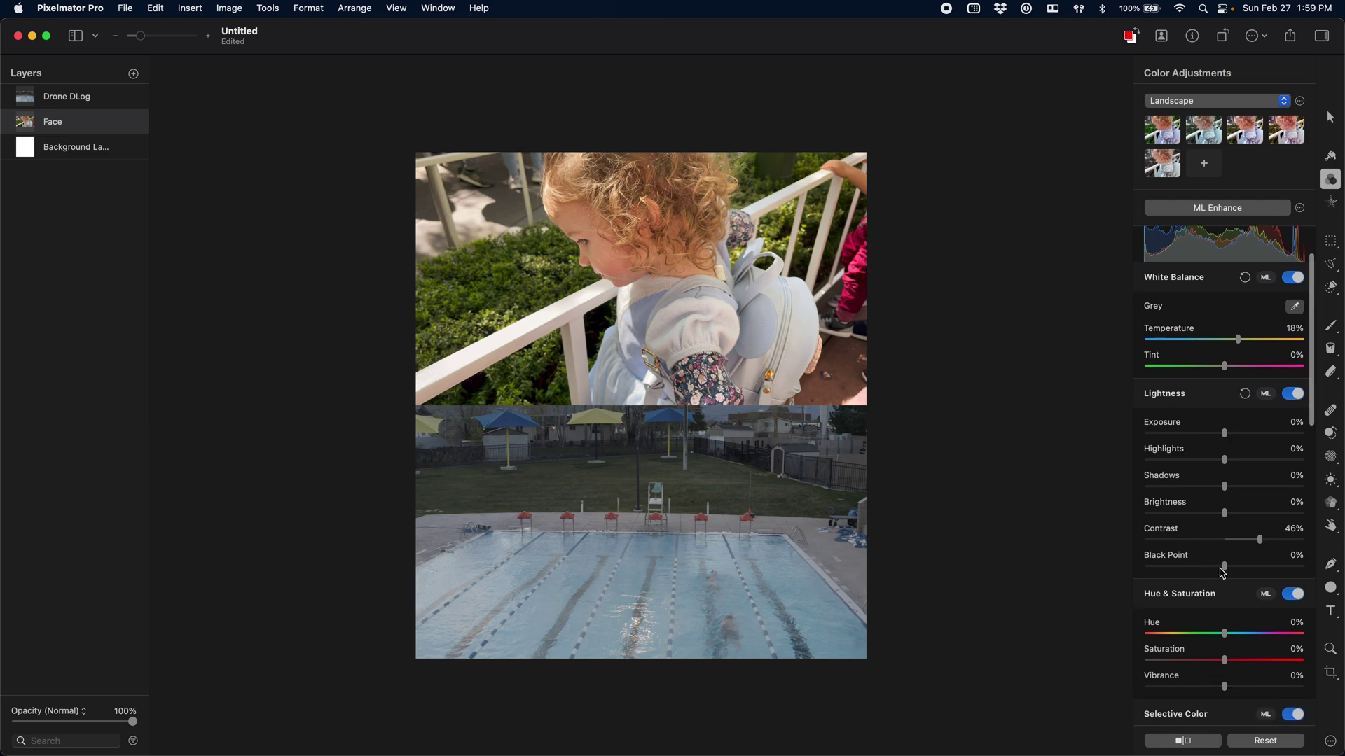
{"action": "scroll", "coordinate": [1220, 573], "scroll_direction": "down", "scroll_amount": 12}
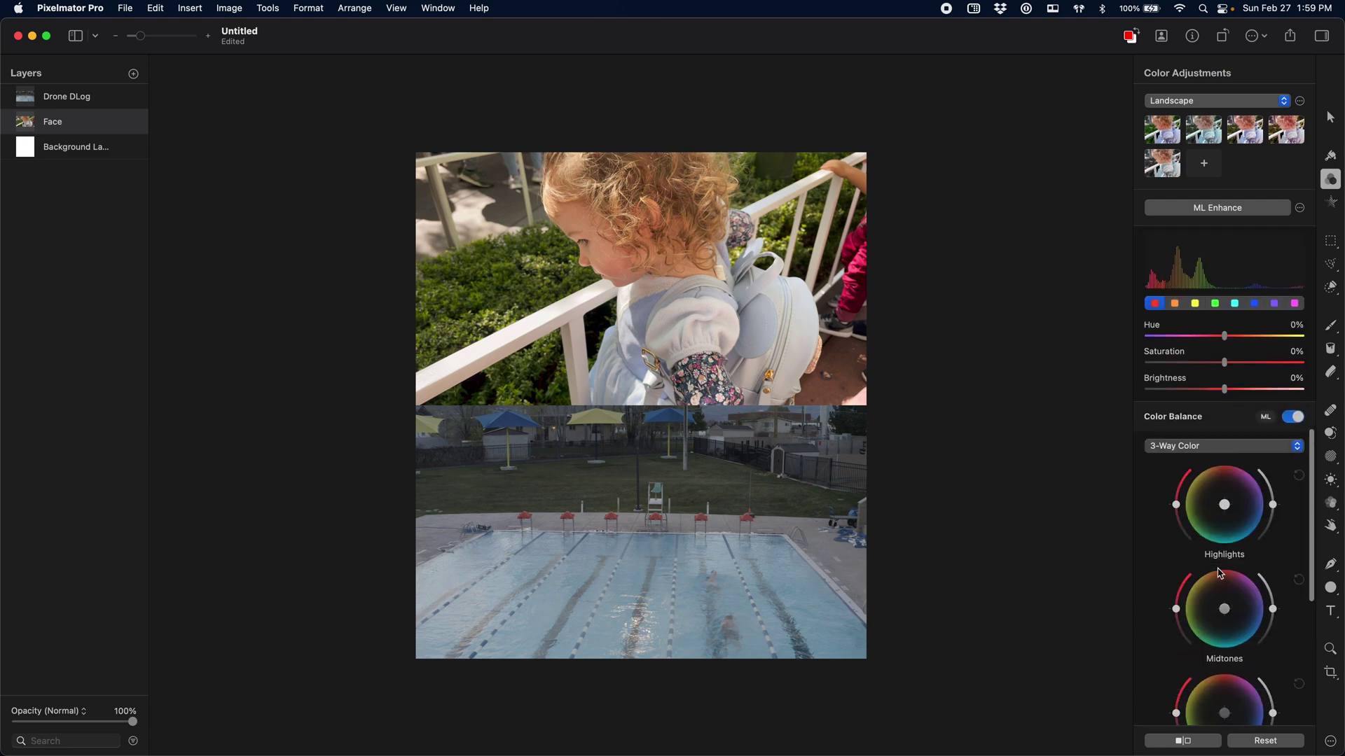
{"action": "scroll", "coordinate": [1218, 573], "scroll_direction": "down", "scroll_amount": 10}
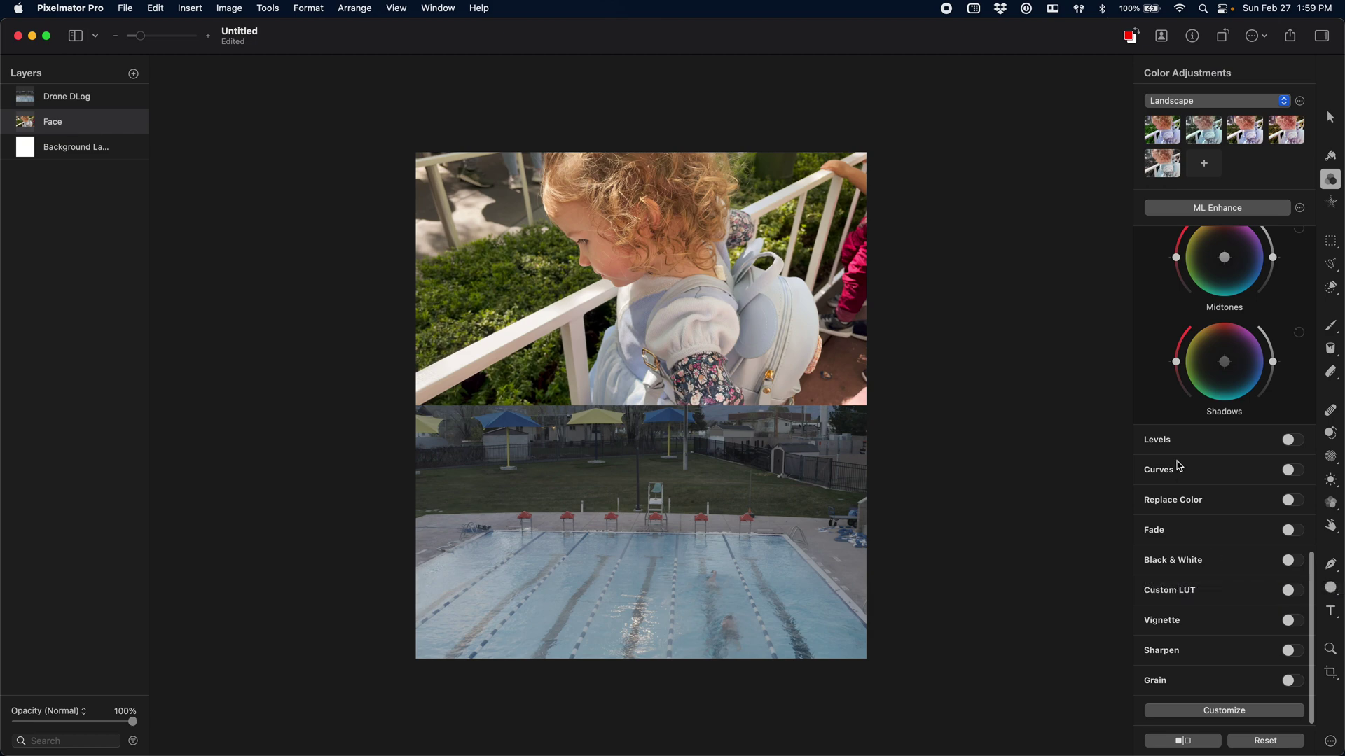
{"action": "left_click", "coordinate": [1291, 532]}
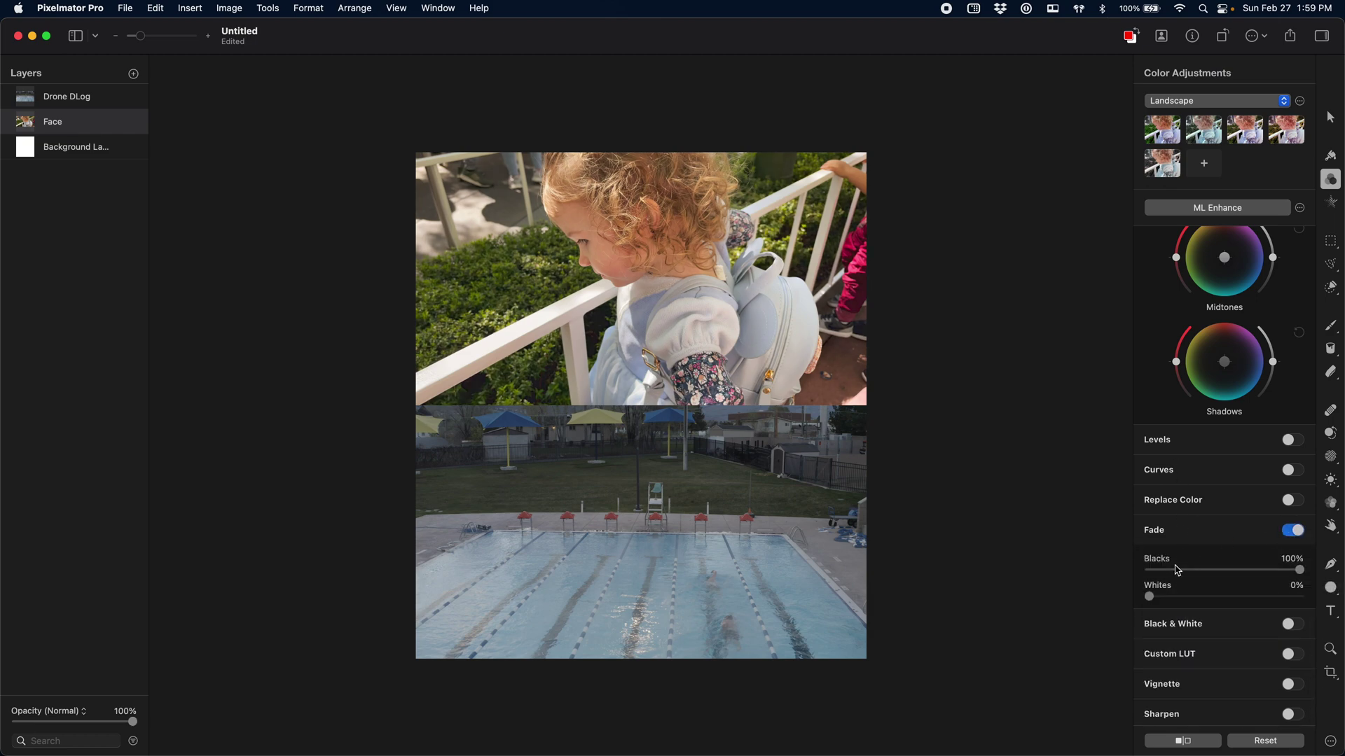
{"action": "left_click_drag", "start_coordinate": [1299, 571], "coordinate": [1231, 583]}
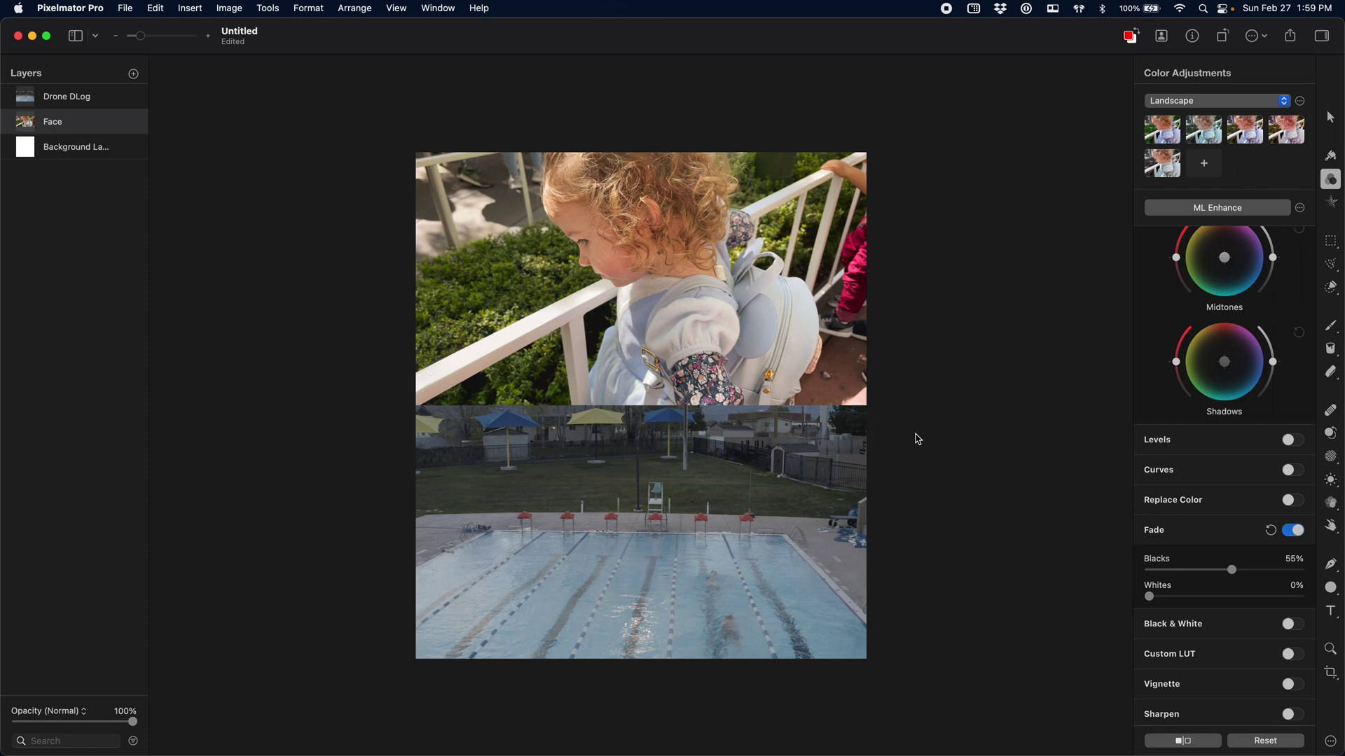
{"action": "left_click_drag", "start_coordinate": [1238, 575], "coordinate": [1164, 607]}
{"action": "scroll", "coordinate": [1247, 427], "scroll_direction": "up", "scroll_amount": 10}
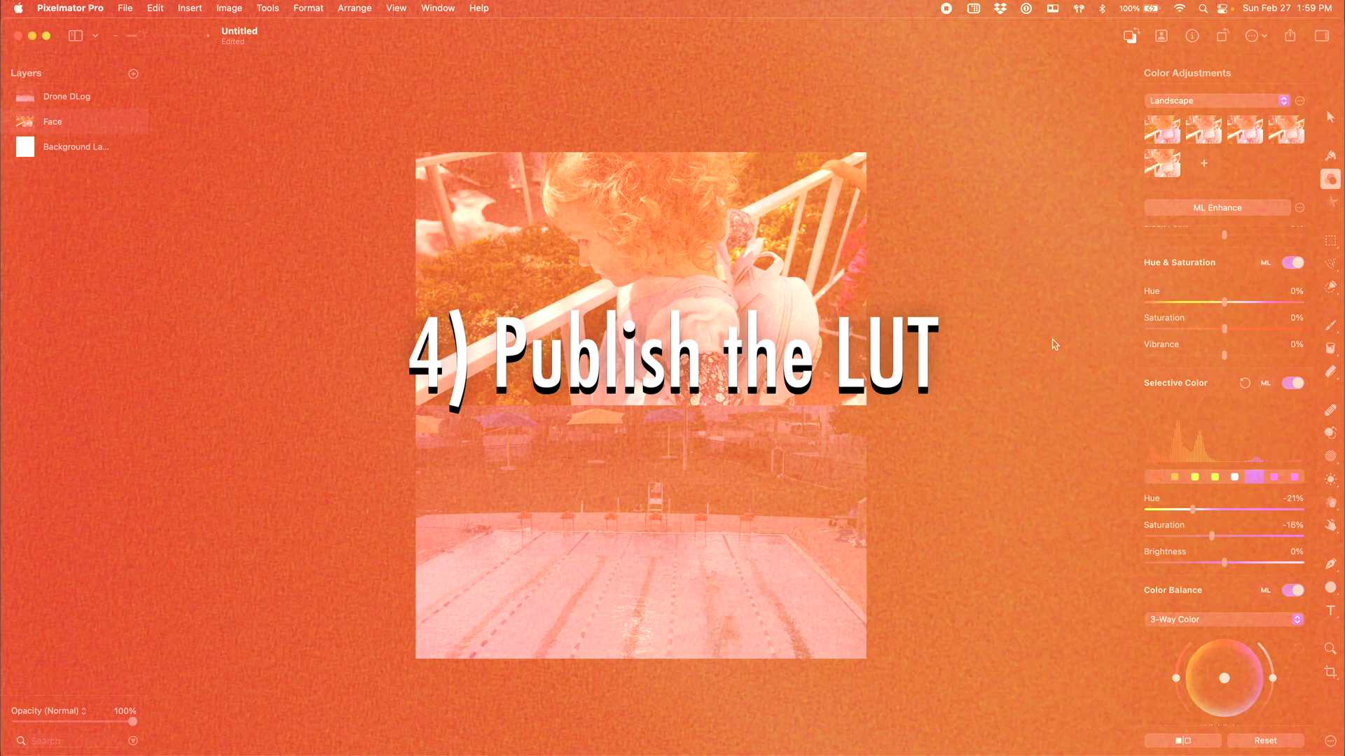
{"action": "scroll", "coordinate": [1226, 345], "scroll_direction": "up", "scroll_amount": 6}
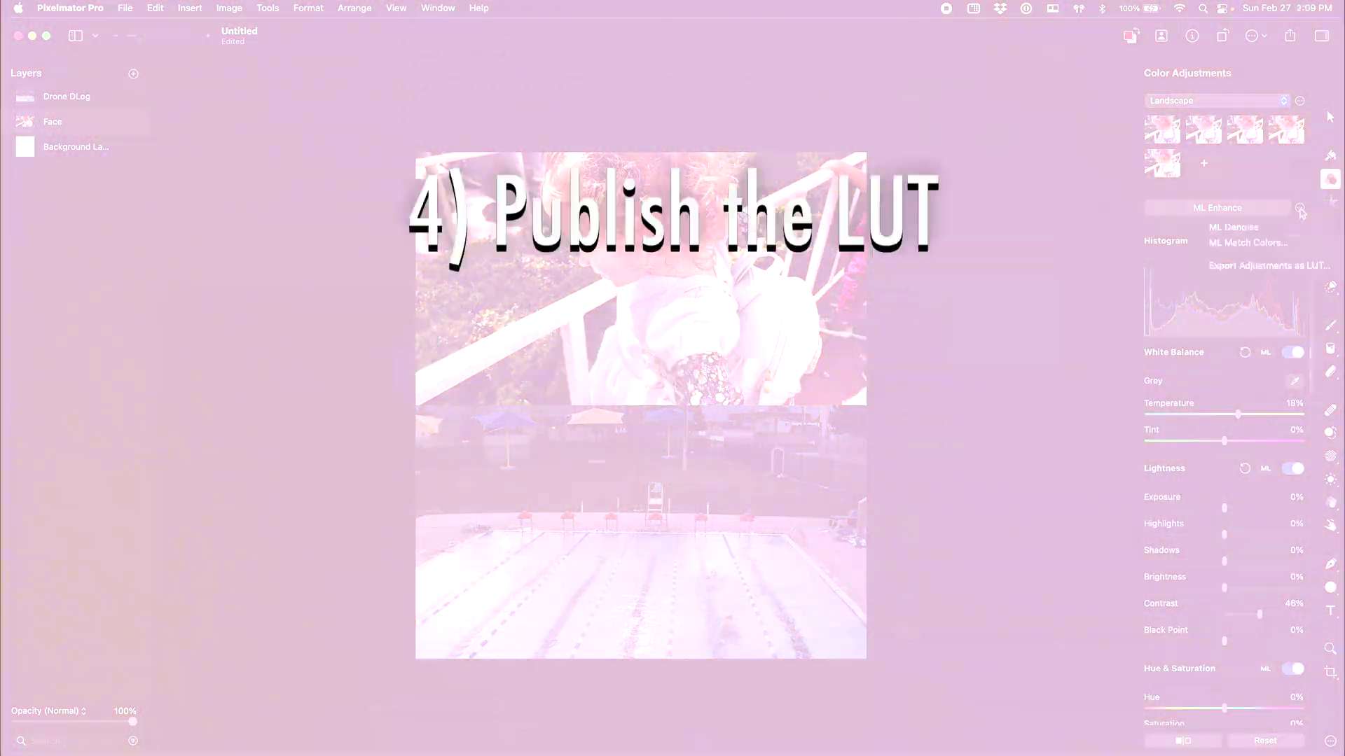
{"action": "left_click", "coordinate": [1300, 208]}
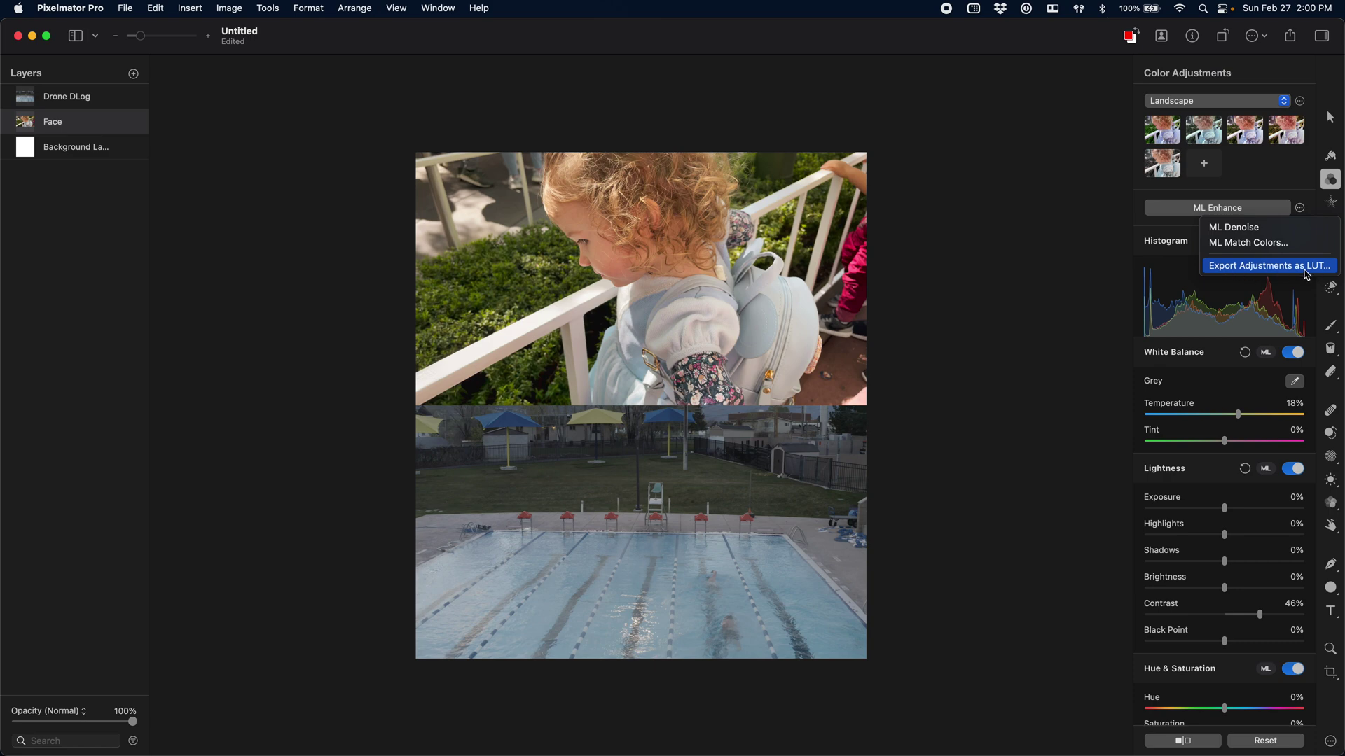
{"action": "left_click", "coordinate": [1304, 270]}
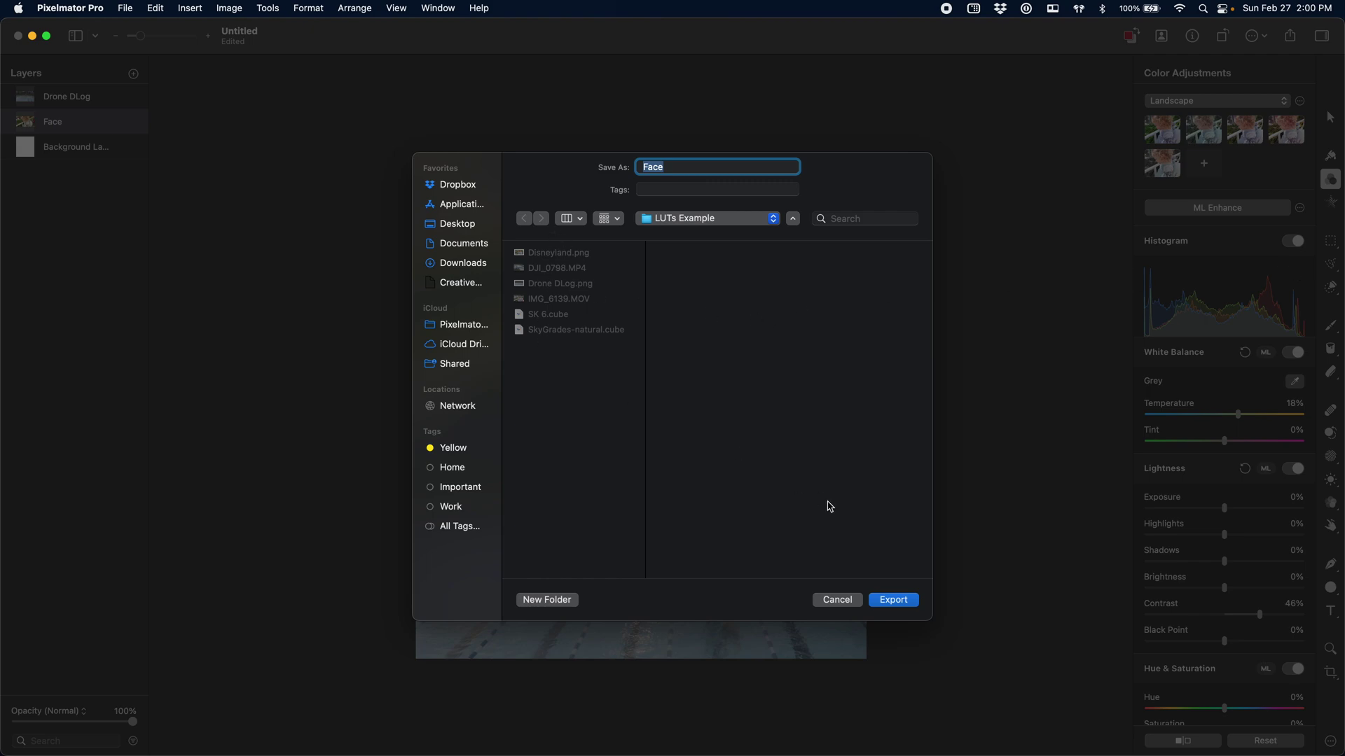
{"action": "left_click", "coordinate": [838, 600]}
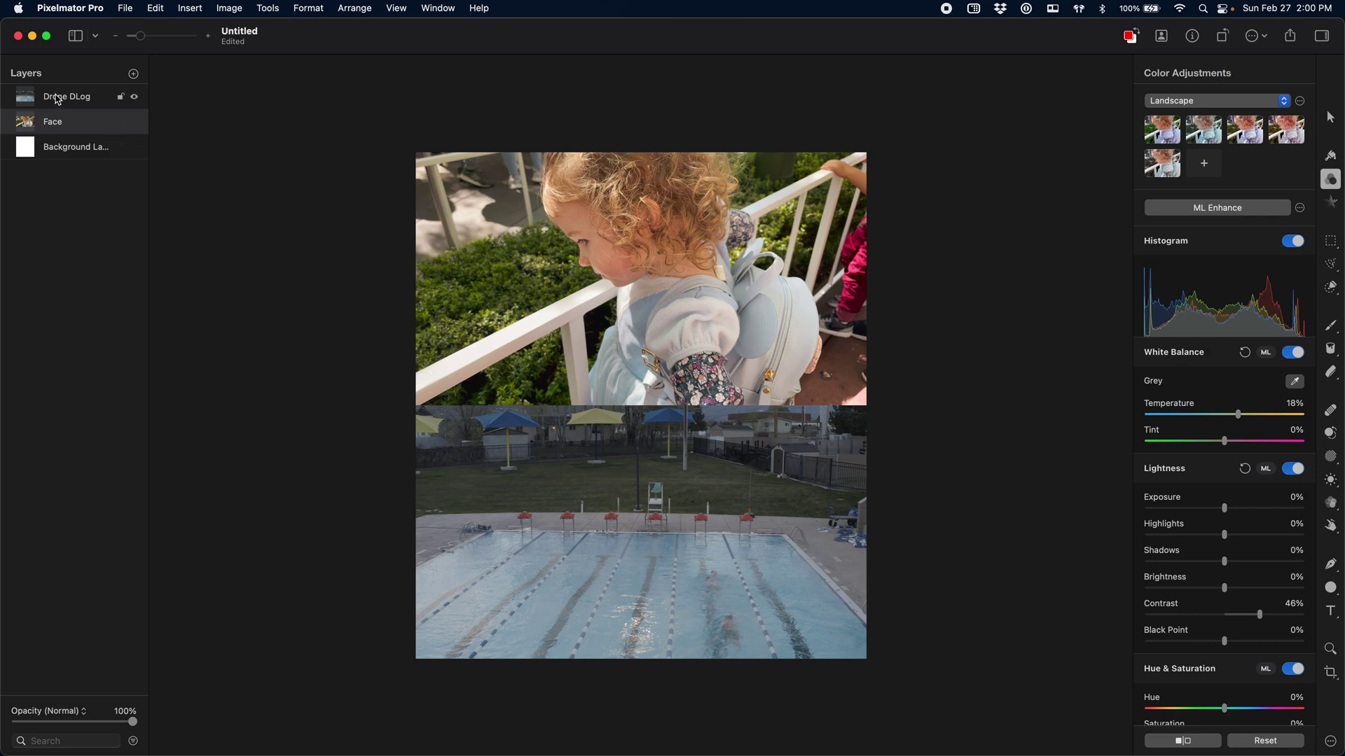
Select the Drone DLog layer and set its Saturation to 100% and Vibrance to 54%
{"action": "left_click", "coordinate": [59, 98]}
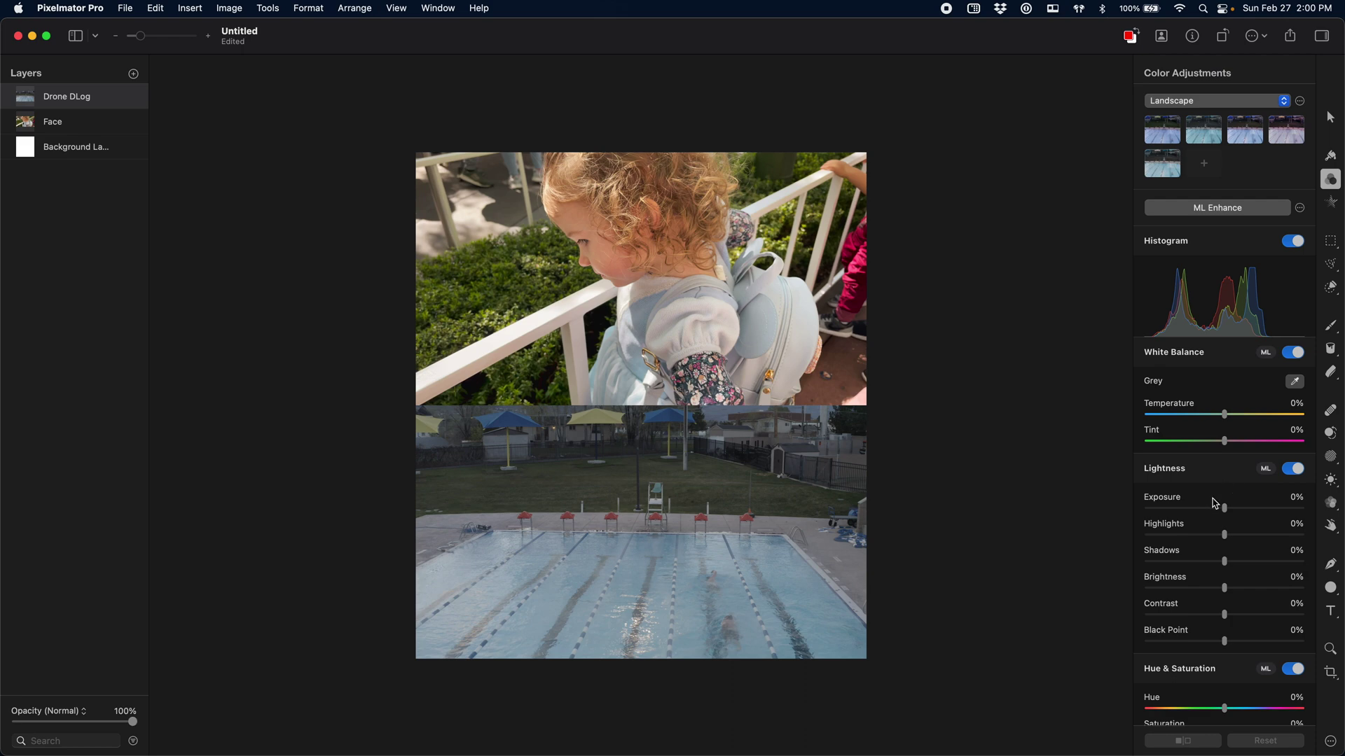
{"action": "scroll", "coordinate": [1215, 503], "scroll_direction": "down", "scroll_amount": 3}
{"action": "scroll", "coordinate": [1216, 505], "scroll_direction": "down", "scroll_amount": 4}
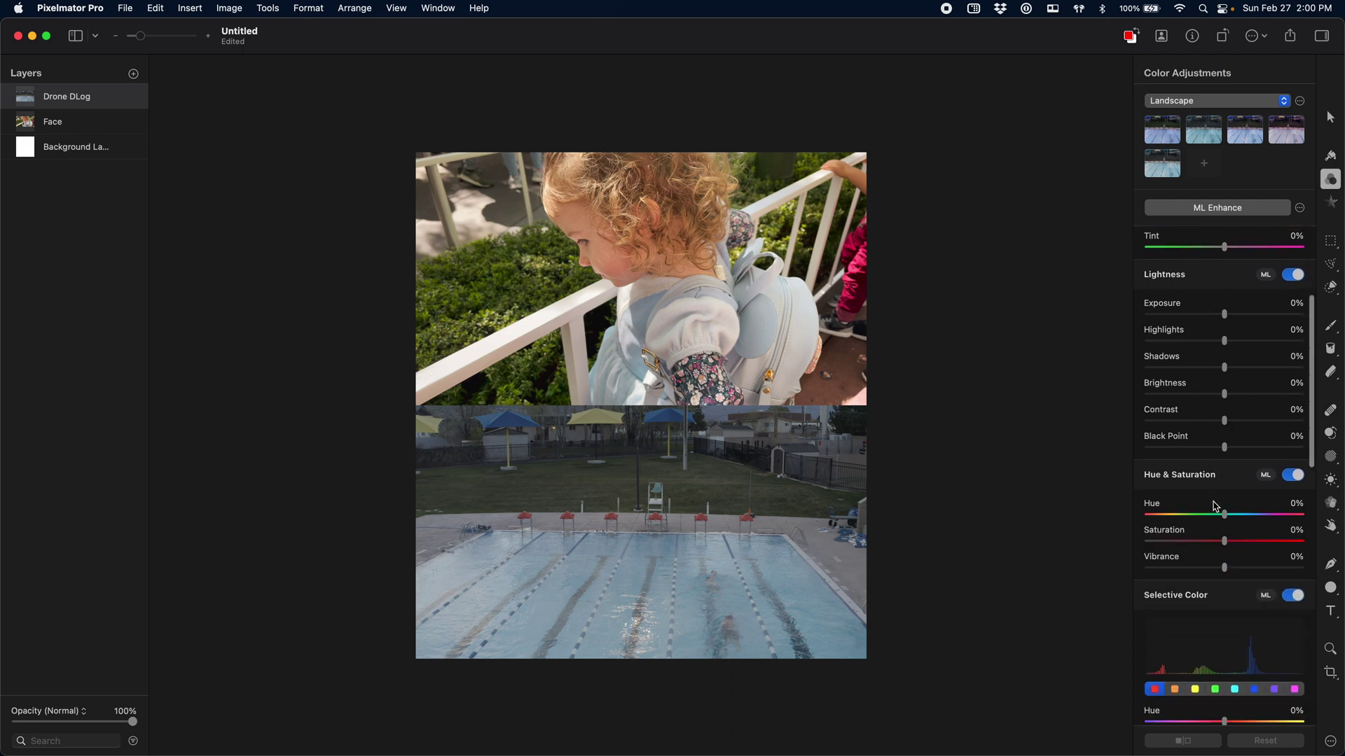
{"action": "scroll", "coordinate": [1215, 506], "scroll_direction": "up", "scroll_amount": 6}
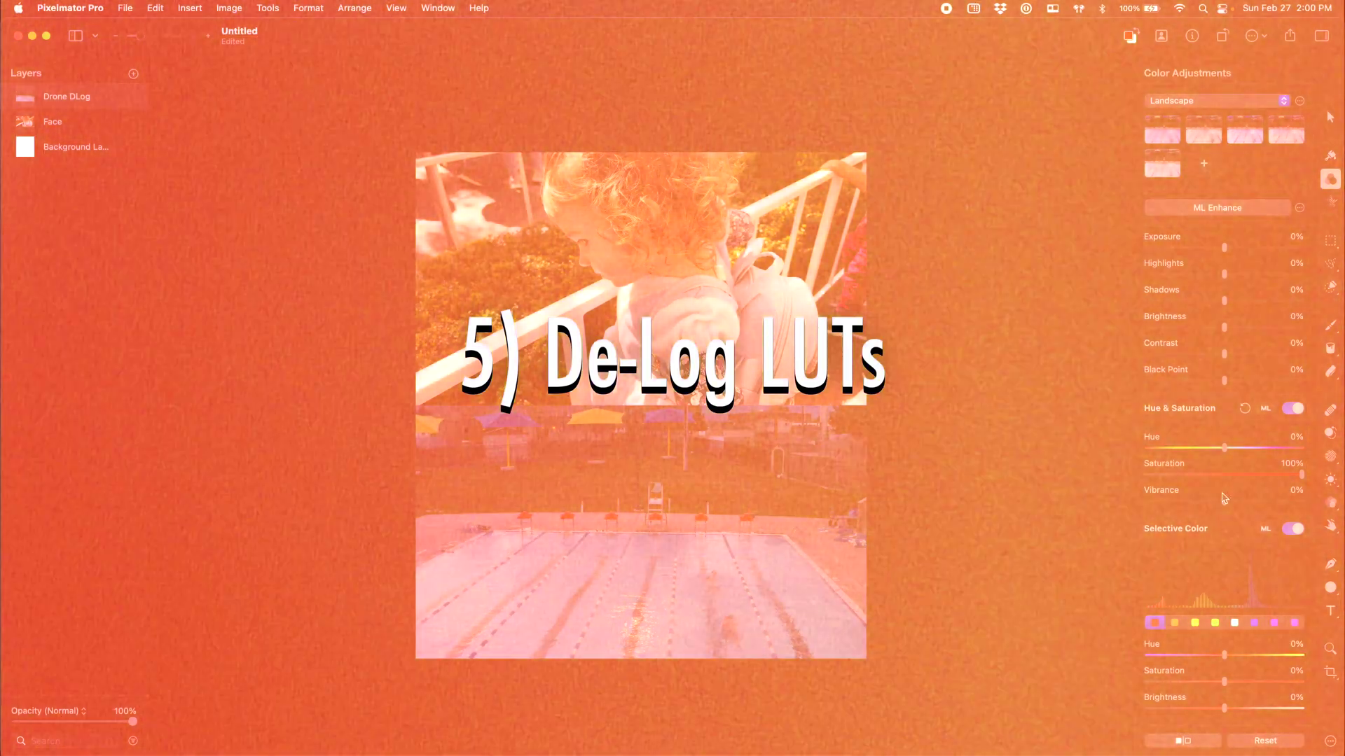
{"action": "left_click_drag", "start_coordinate": [1225, 501], "coordinate": [1268, 502]}
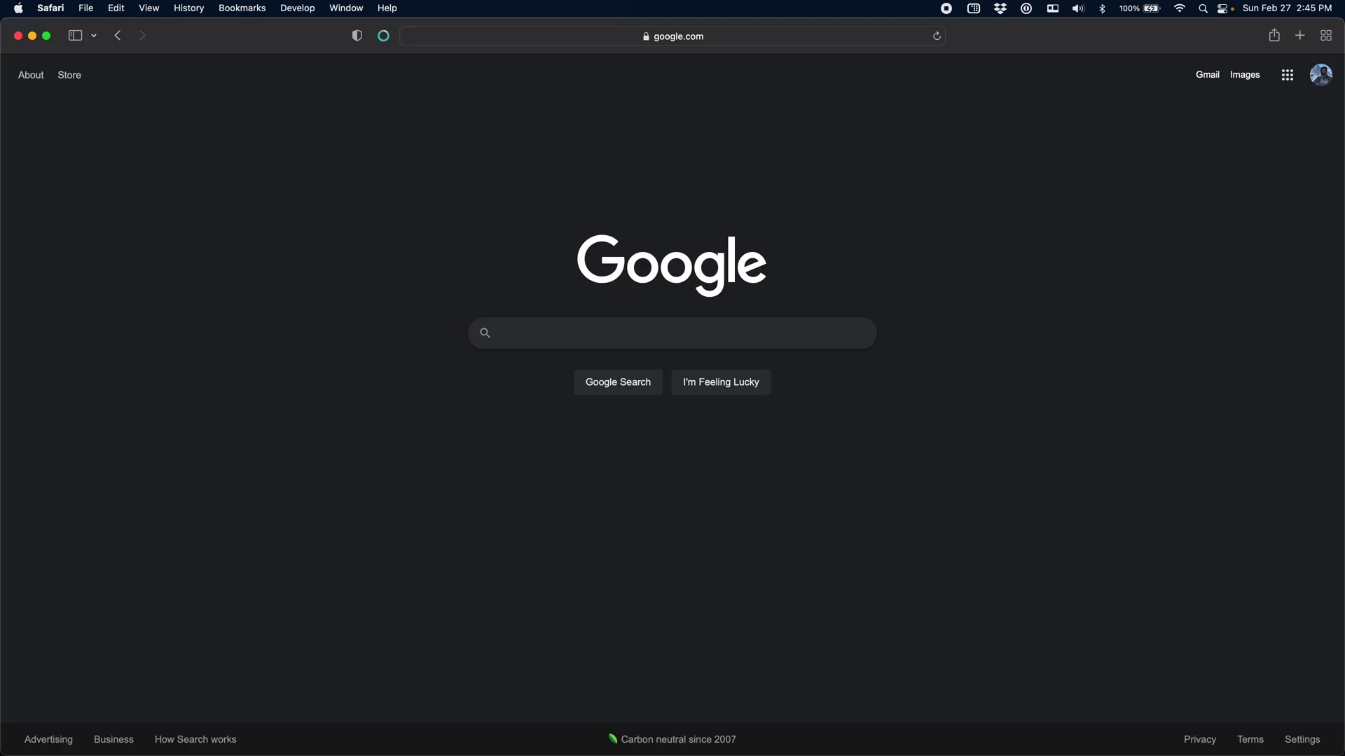
Search Google in Safari for 's-log 3 de log lut'
{"action": "type", "text": "s"}
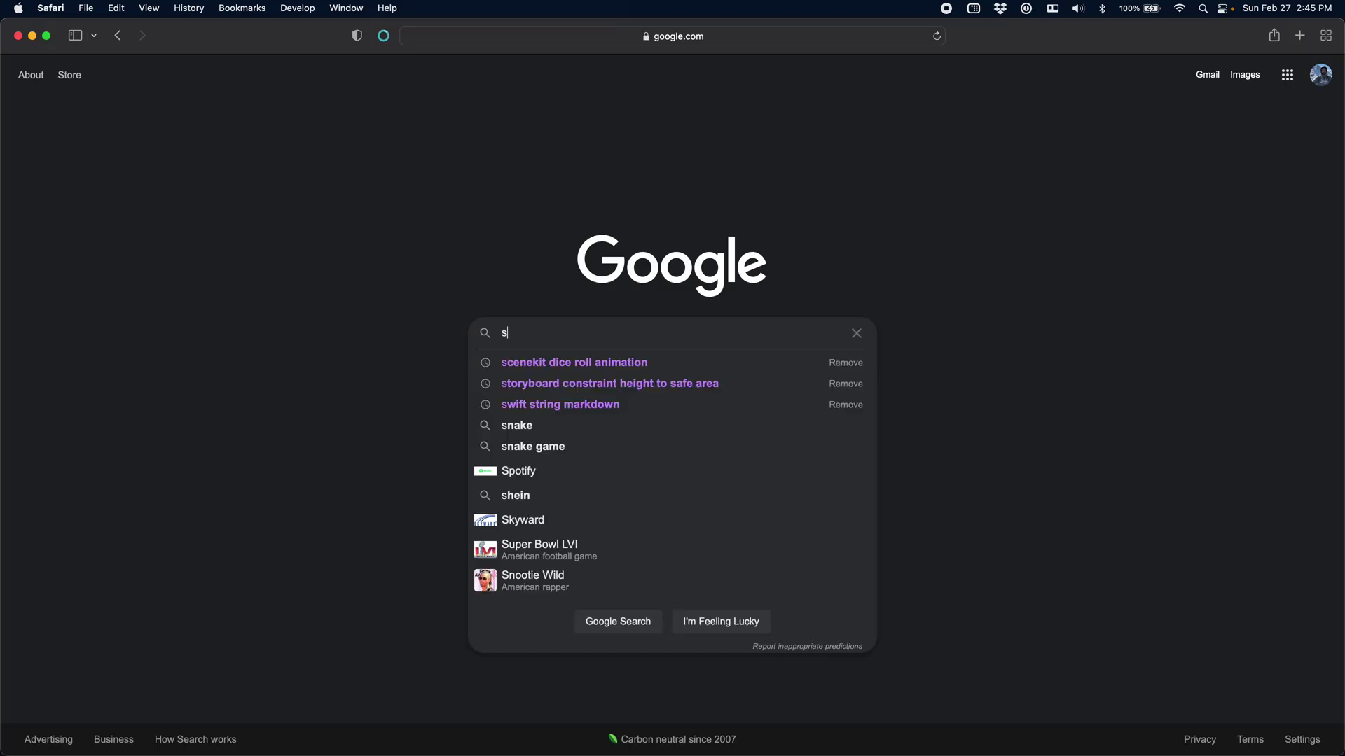
{"action": "type", "text": "-log 3 d"}
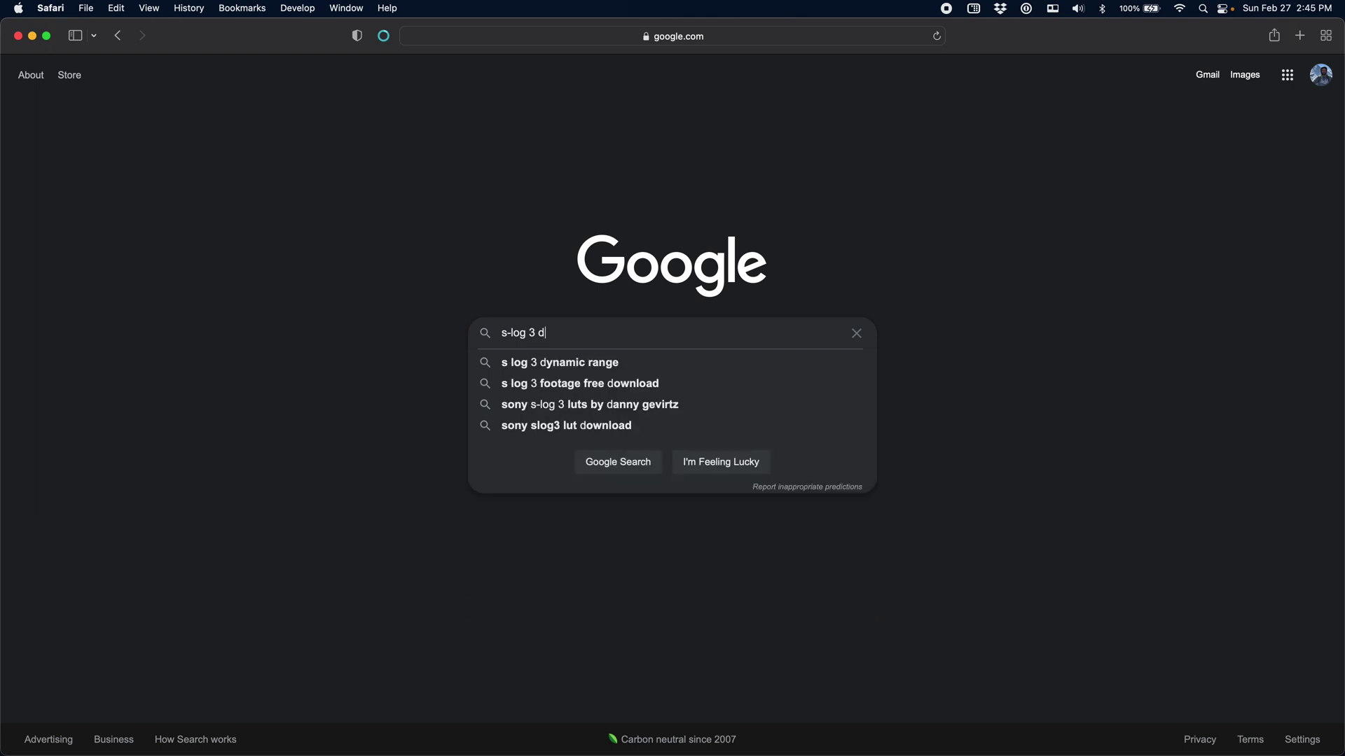
{"action": "type", "text": "e log lut"}
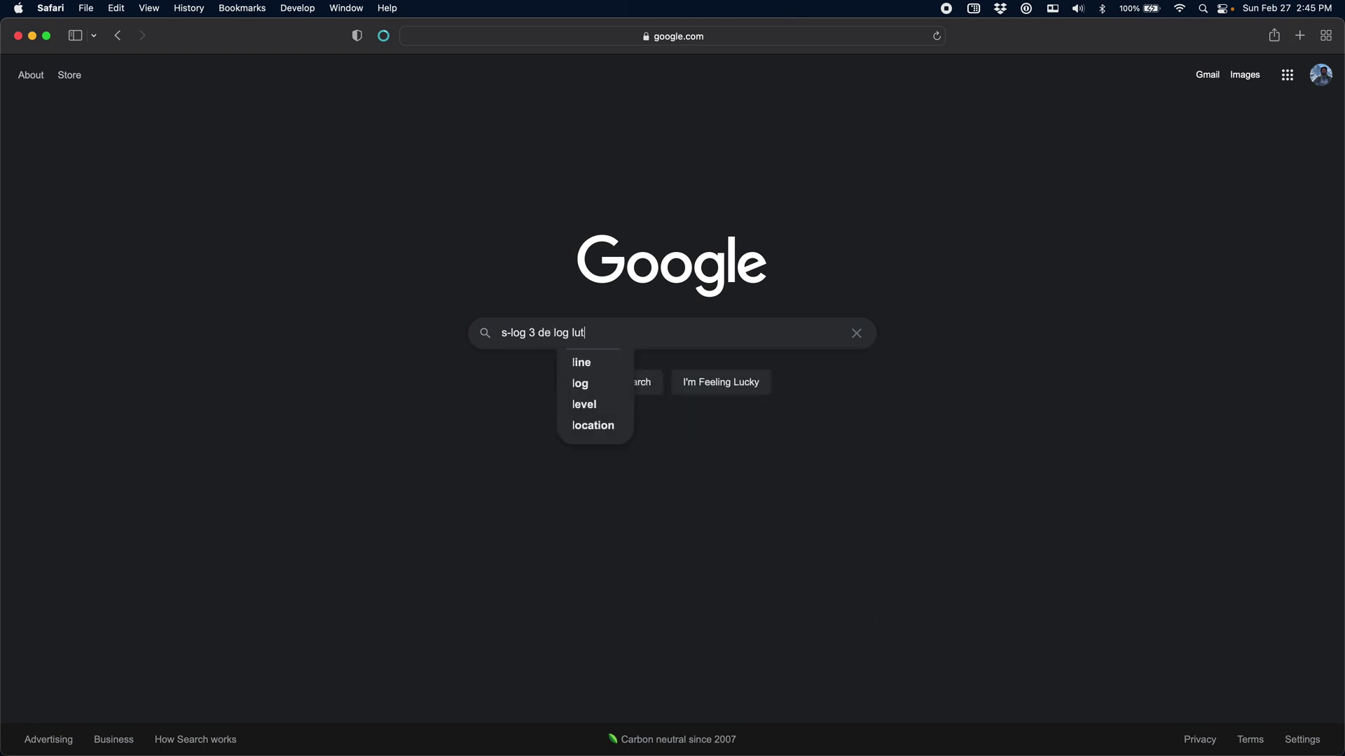
{"action": "key", "text": "Return"}
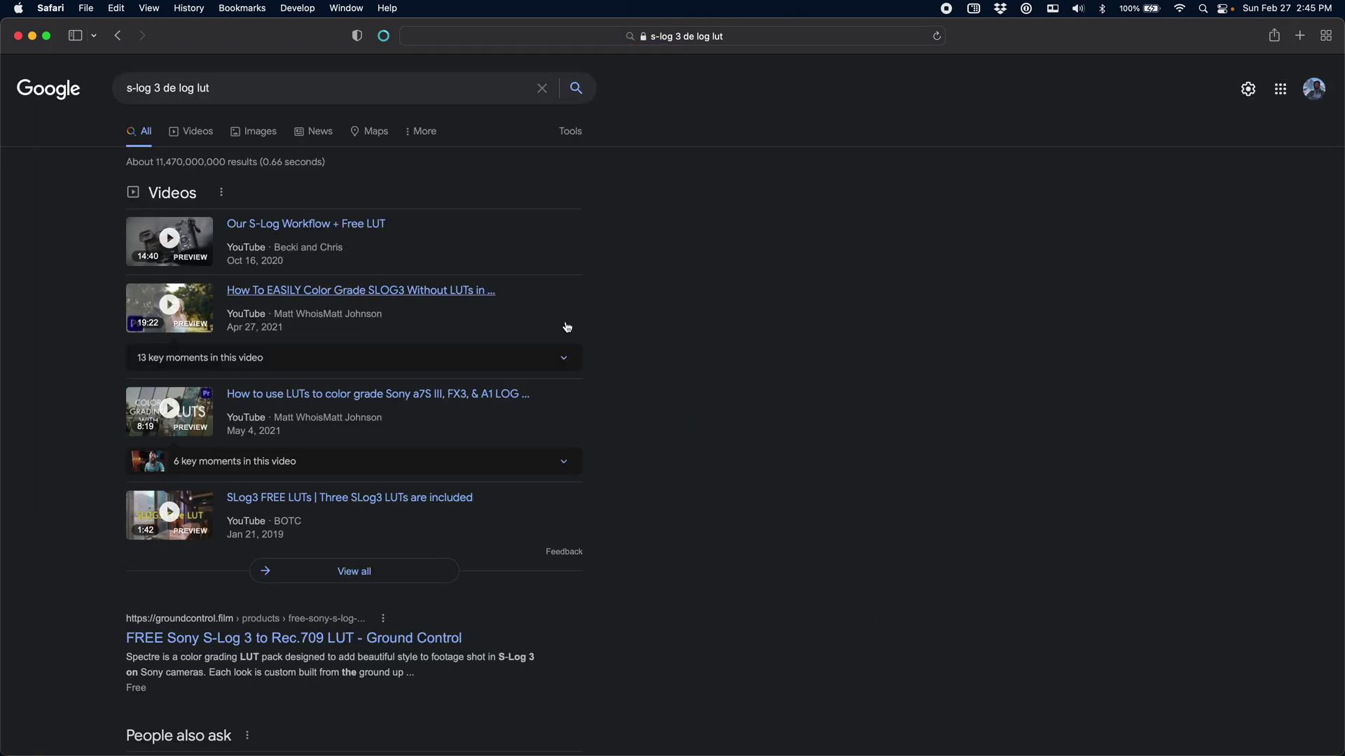
{"action": "scroll", "coordinate": [565, 327], "scroll_direction": "down", "scroll_amount": 2}
{"action": "scroll", "coordinate": [564, 326], "scroll_direction": "down", "scroll_amount": 6}
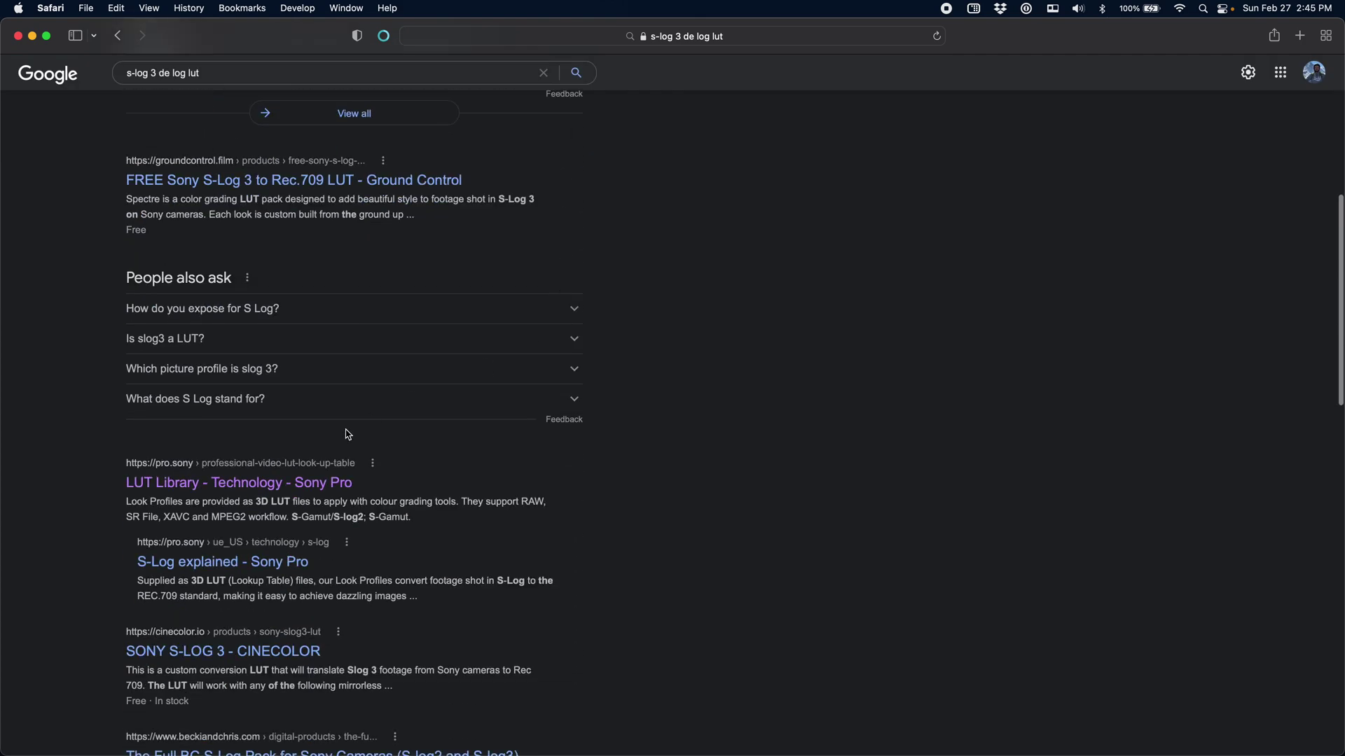
Open Sony Pro's LUT Library page and go to its LUTs from Sony section
{"action": "left_click", "coordinate": [189, 480]}
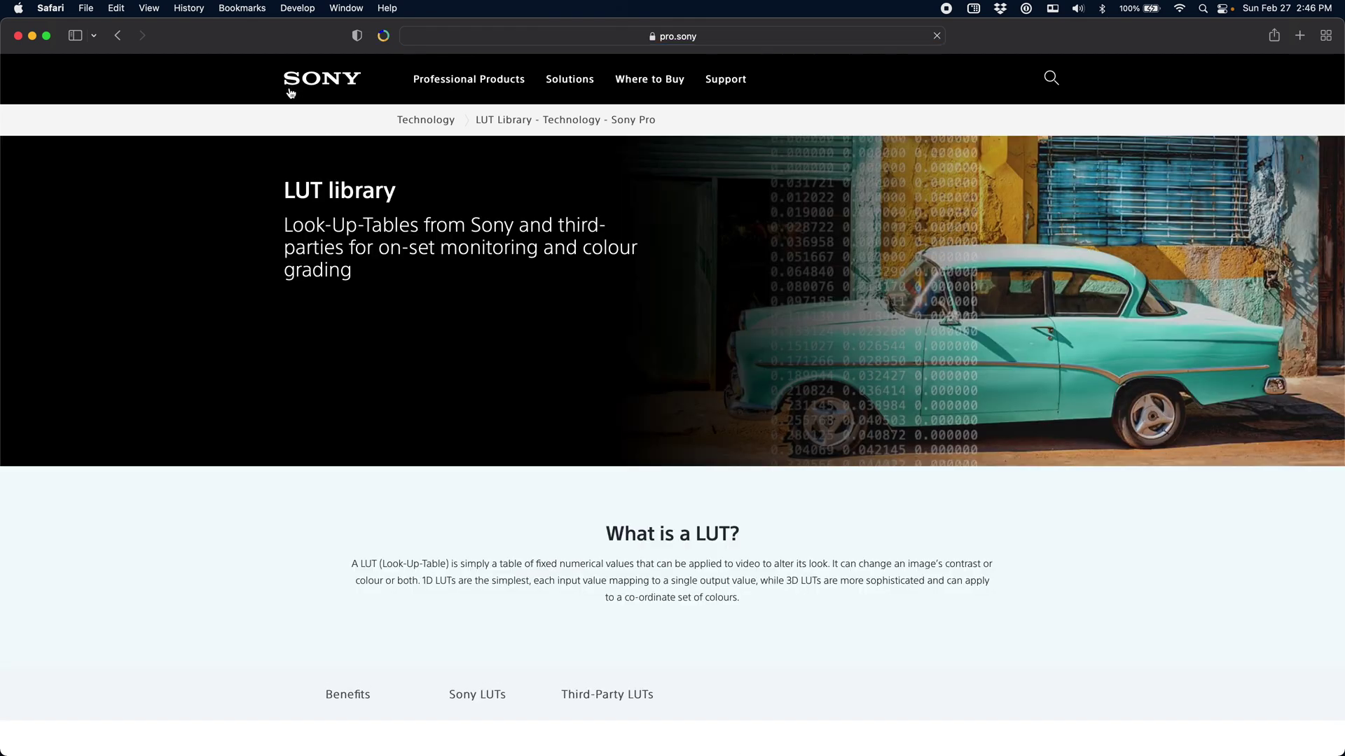
{"action": "scroll", "coordinate": [524, 447], "scroll_direction": "down", "scroll_amount": 7}
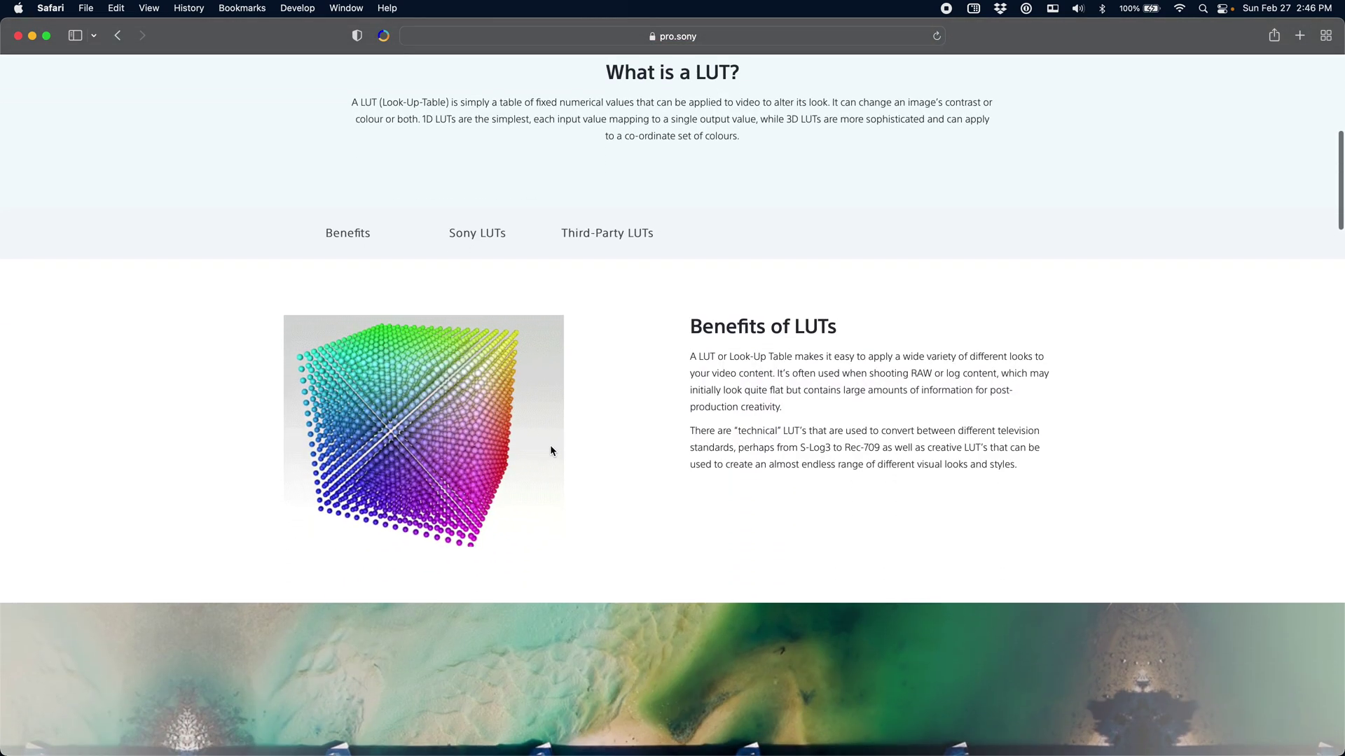
{"action": "left_click", "coordinate": [440, 237]}
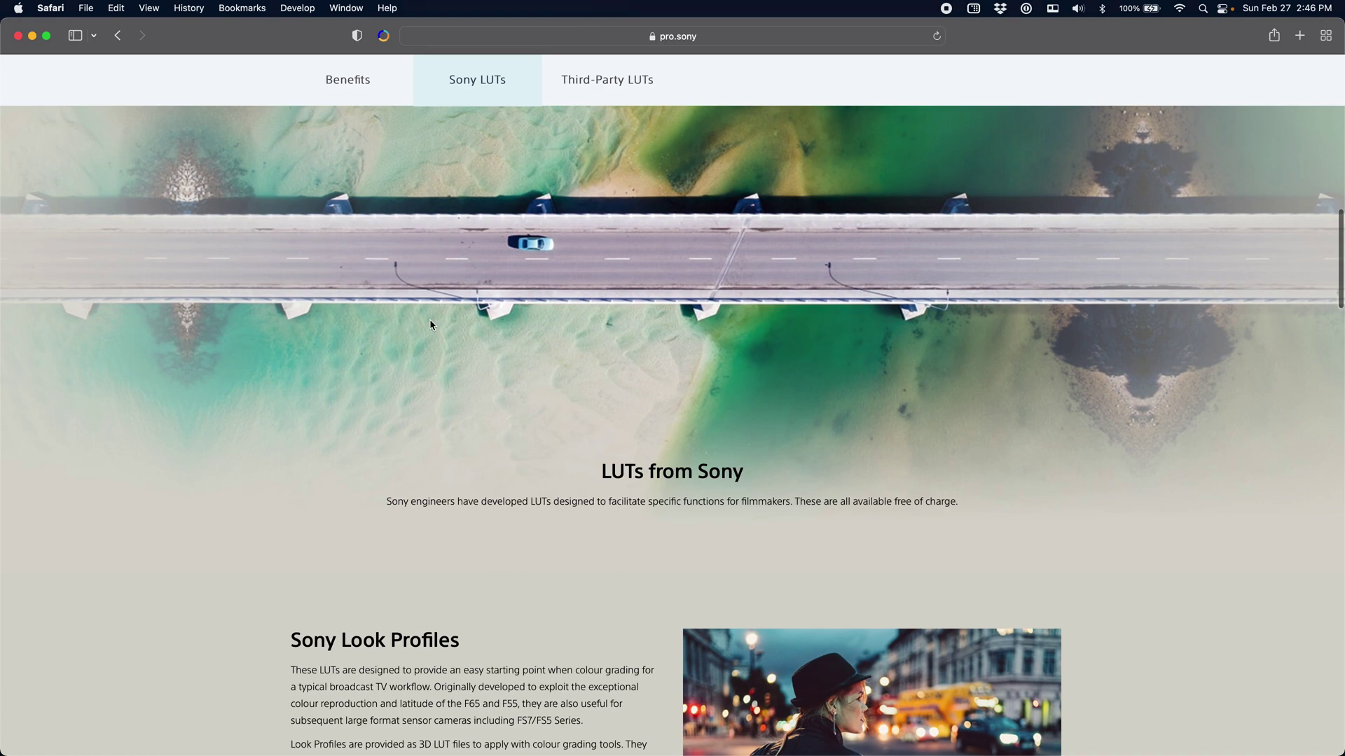
{"action": "scroll", "coordinate": [434, 527], "scroll_direction": "down", "scroll_amount": 5}
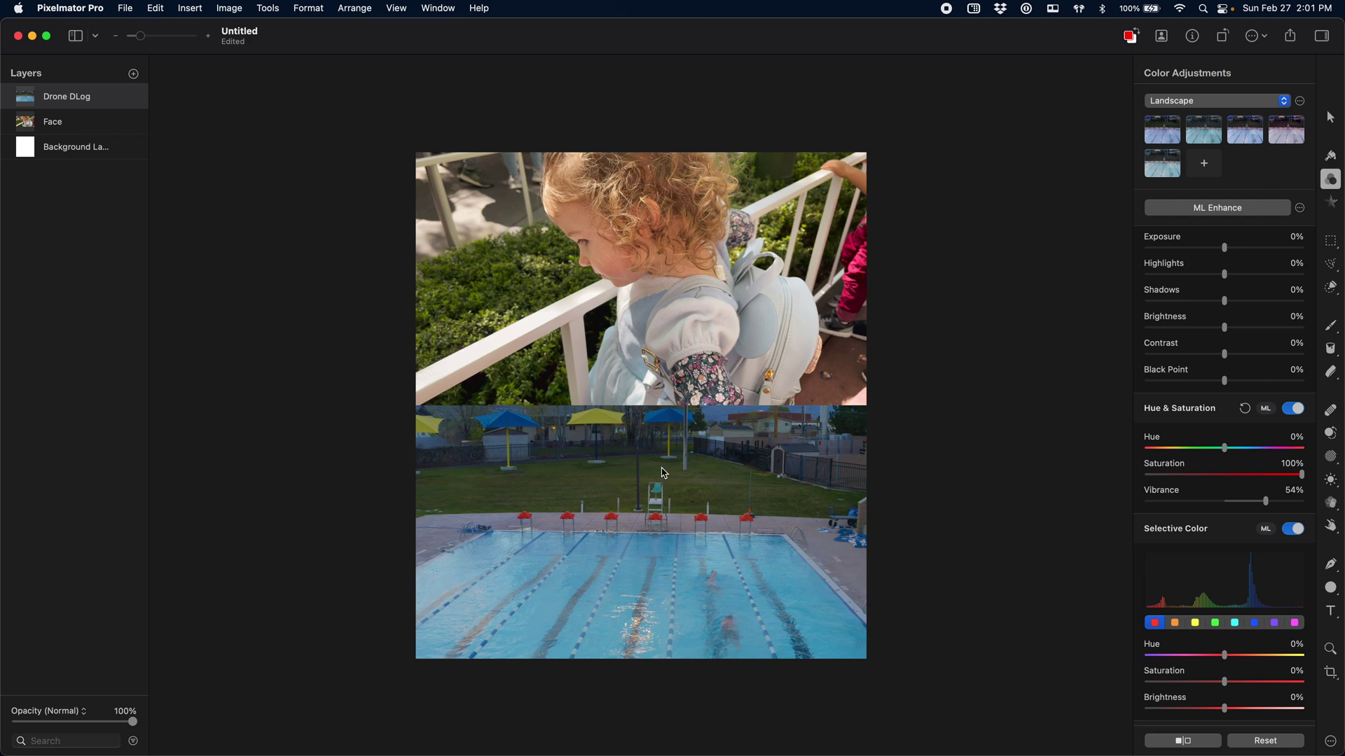
Reset the Drone DLog layer's colour adjustments, returning Saturation and Vibrance to 0%
{"action": "left_click", "coordinate": [308, 7]}
{"action": "mouse_move", "coordinate": [338, 140]}
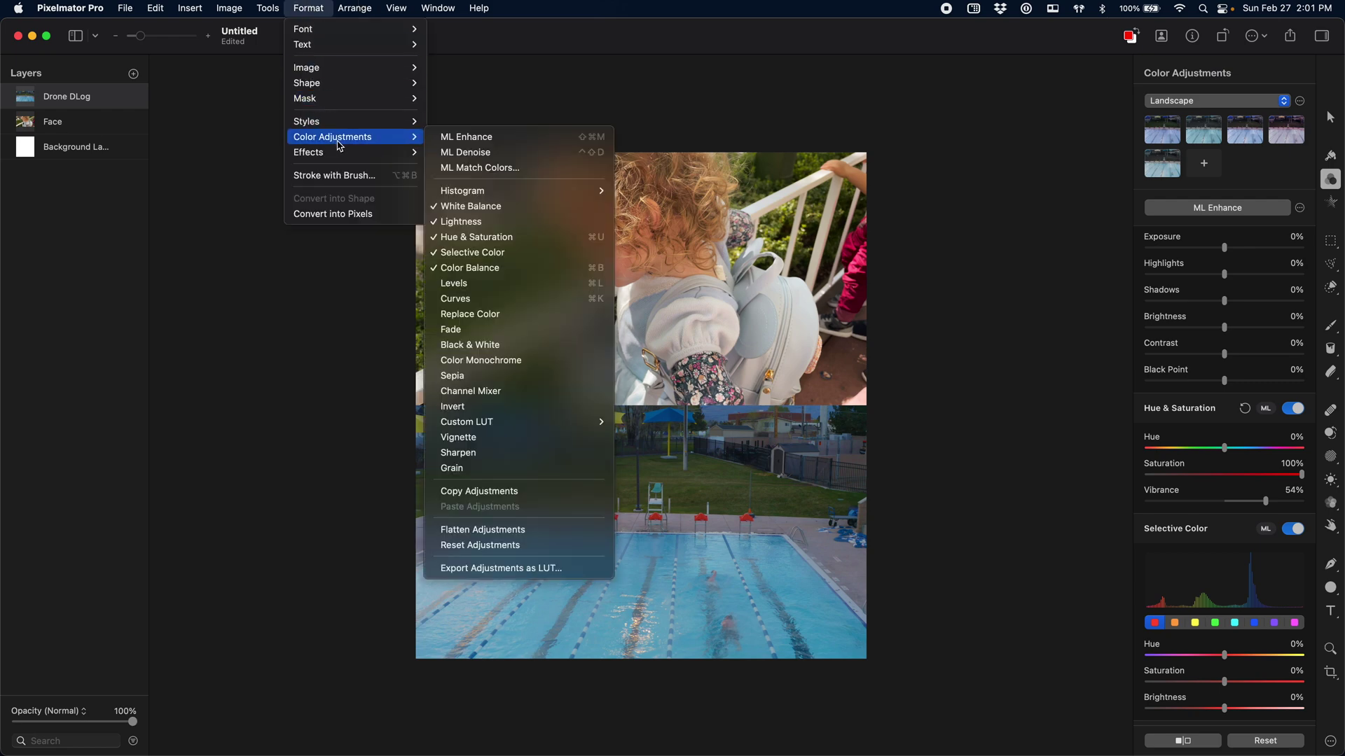
{"action": "left_click", "coordinate": [509, 545]}
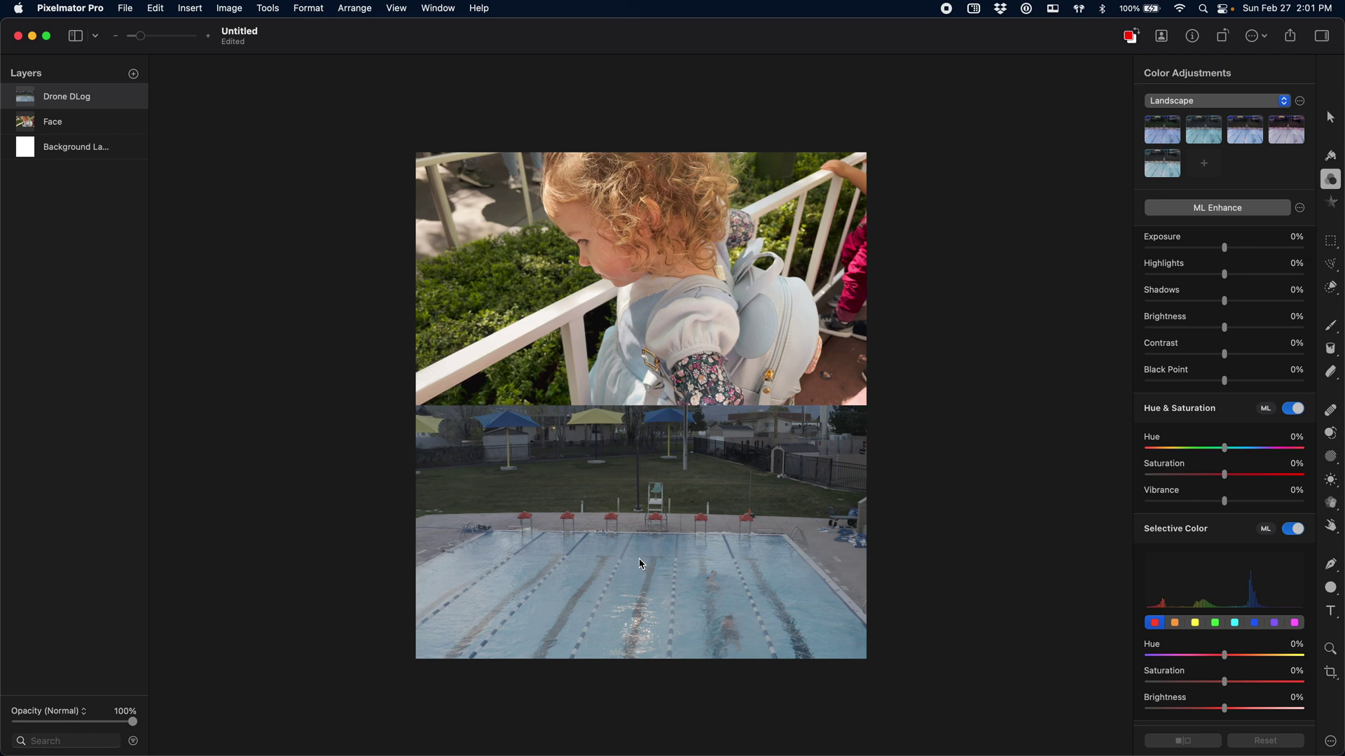
{"action": "scroll", "coordinate": [1194, 550], "scroll_direction": "down", "scroll_amount": 15}
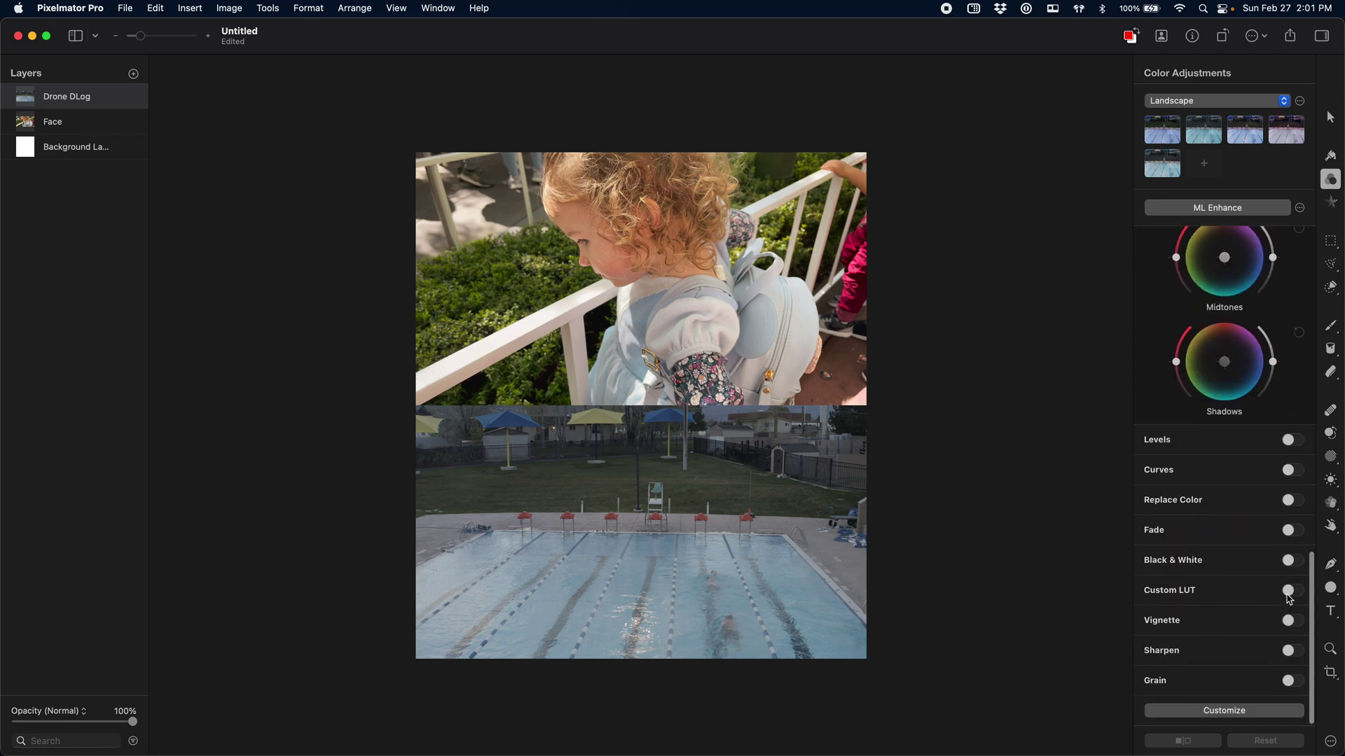
Enable Custom LUT on the drone layer and load SkyGrades-natural.cube from the LUTs Example folder
{"action": "left_click", "coordinate": [1289, 594]}
{"action": "scroll", "coordinate": [1226, 578], "scroll_direction": "down", "scroll_amount": 2}
{"action": "left_click", "coordinate": [1204, 567]}
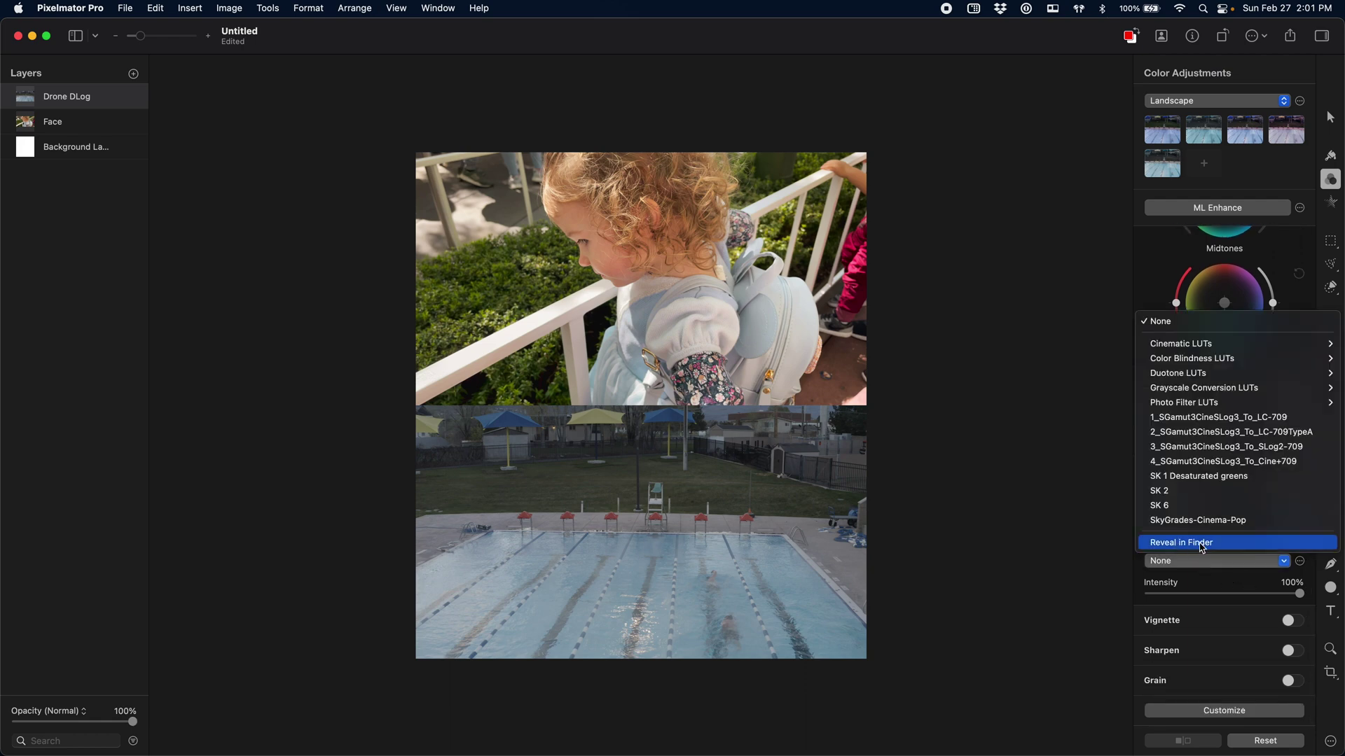
{"action": "left_click", "coordinate": [1265, 566]}
{"action": "left_click", "coordinate": [1299, 562]}
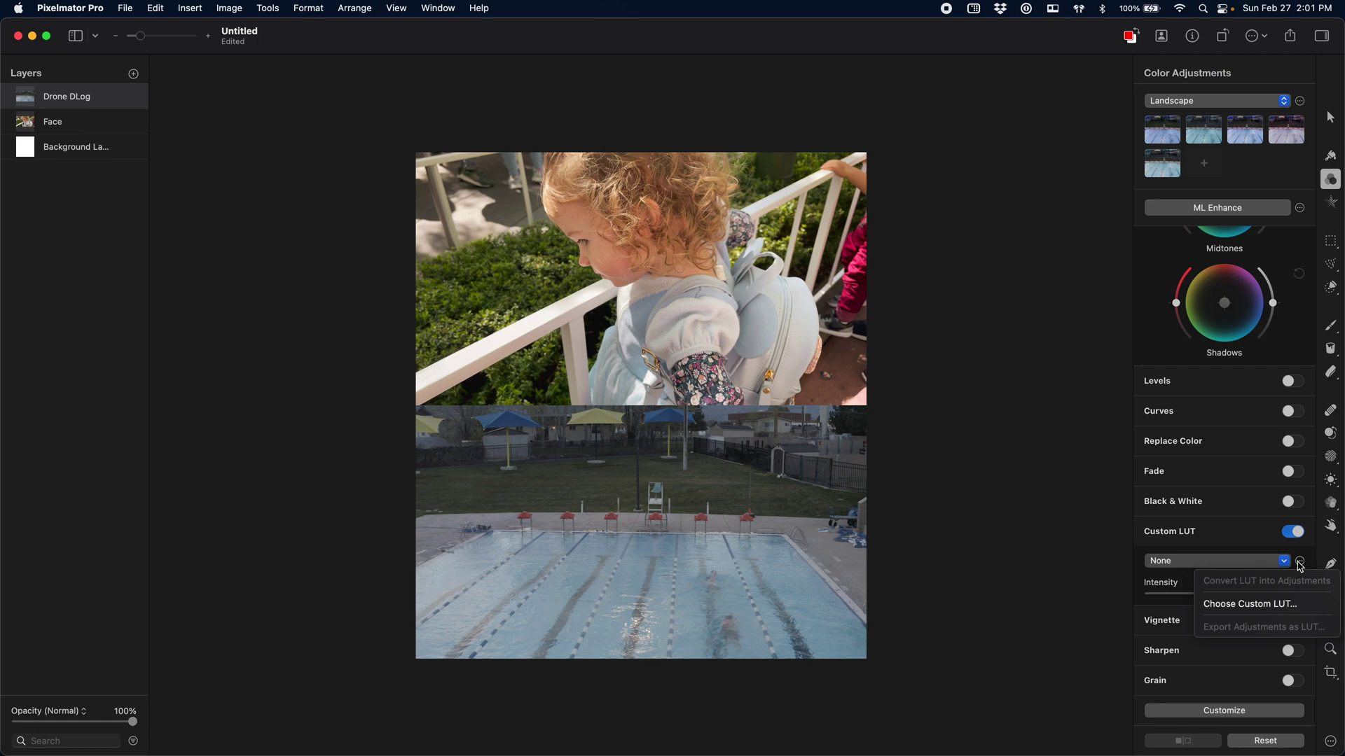
{"action": "left_click", "coordinate": [1281, 610]}
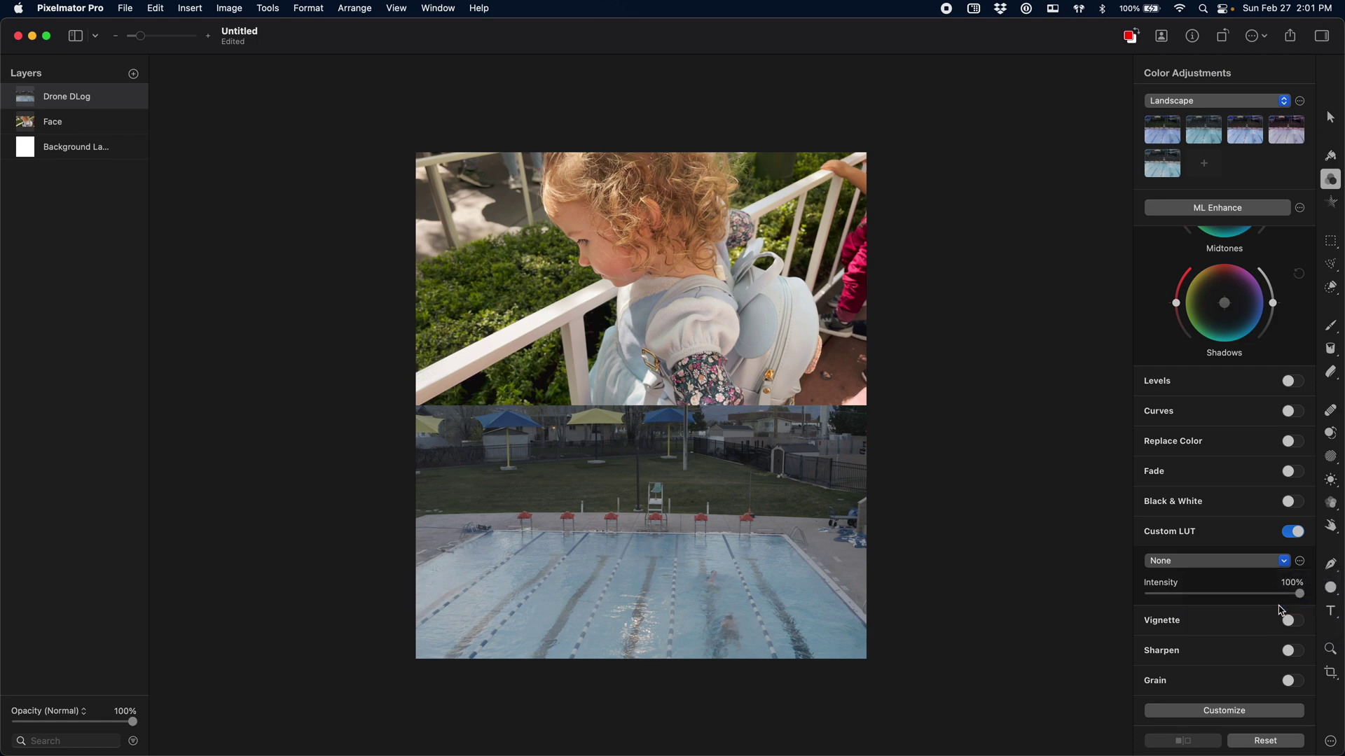
{"action": "left_click", "coordinate": [562, 396]}
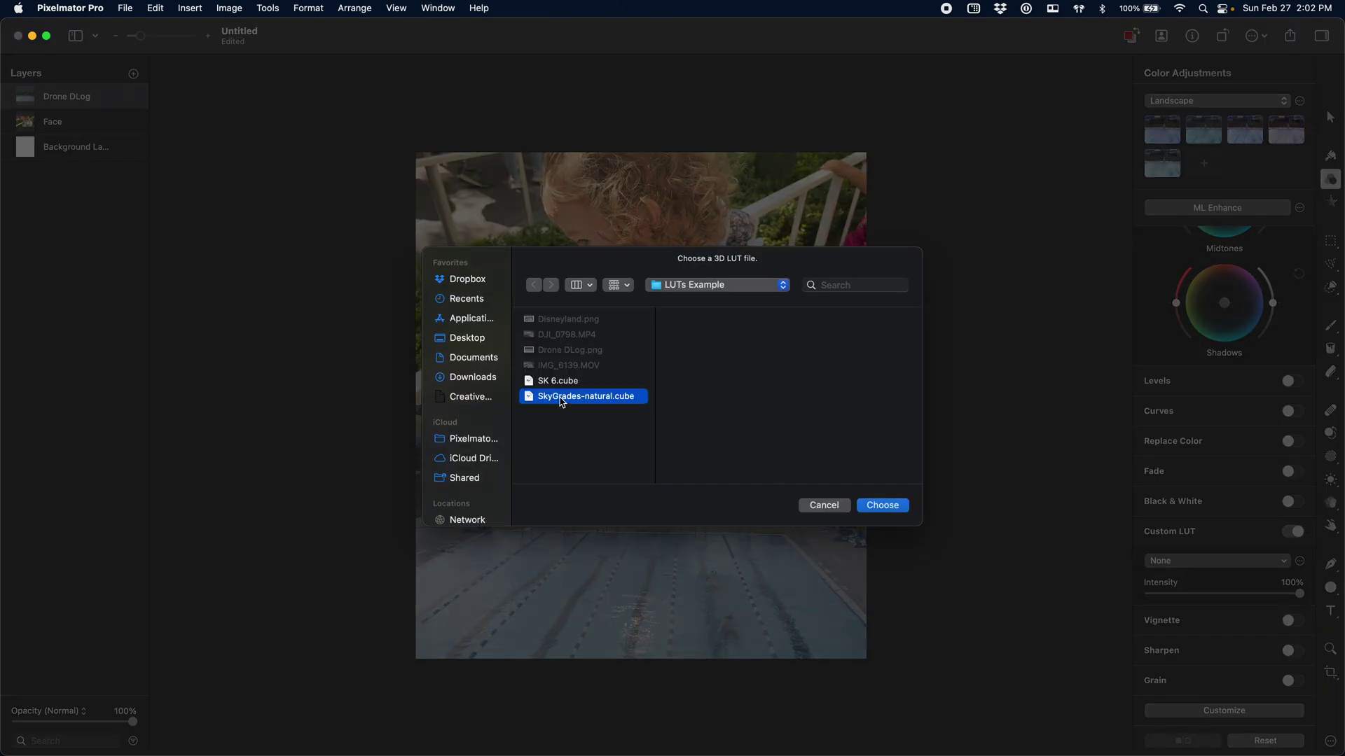
{"action": "left_click", "coordinate": [877, 507]}
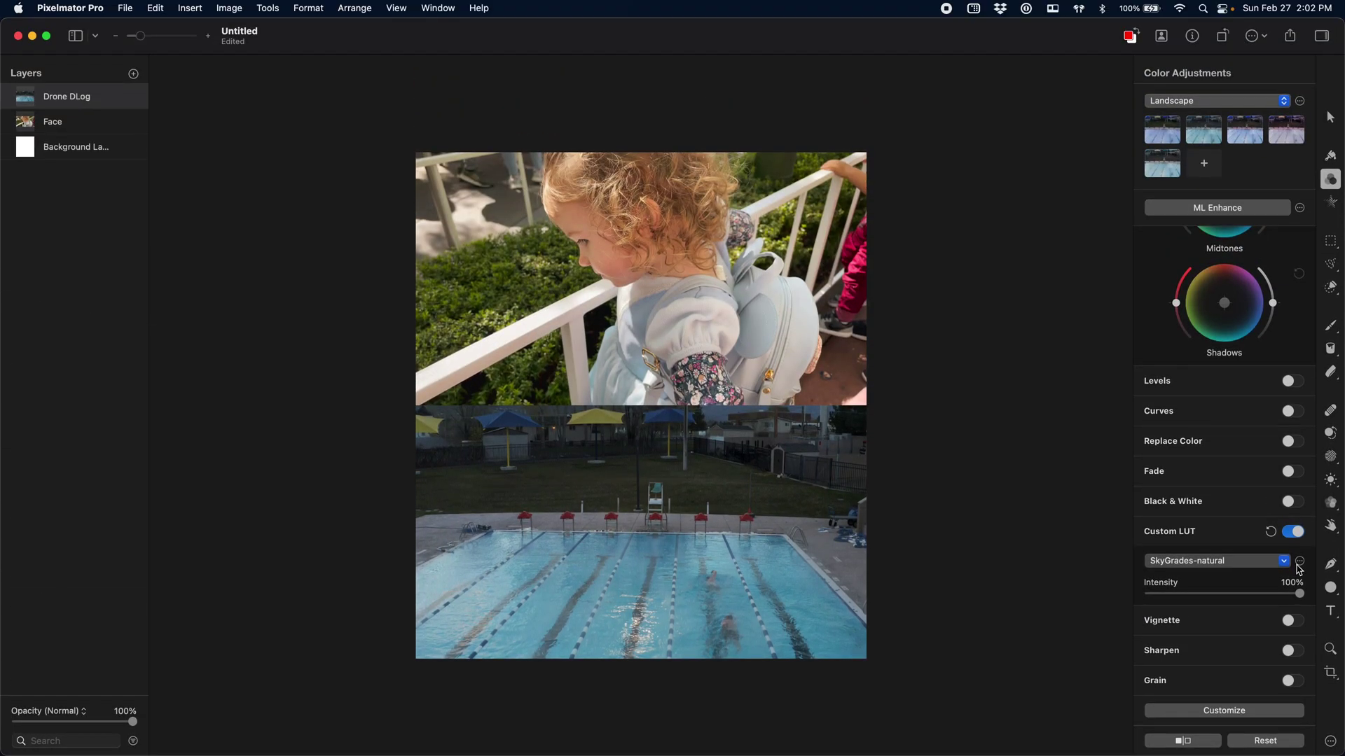
{"action": "left_click", "coordinate": [1299, 562]}
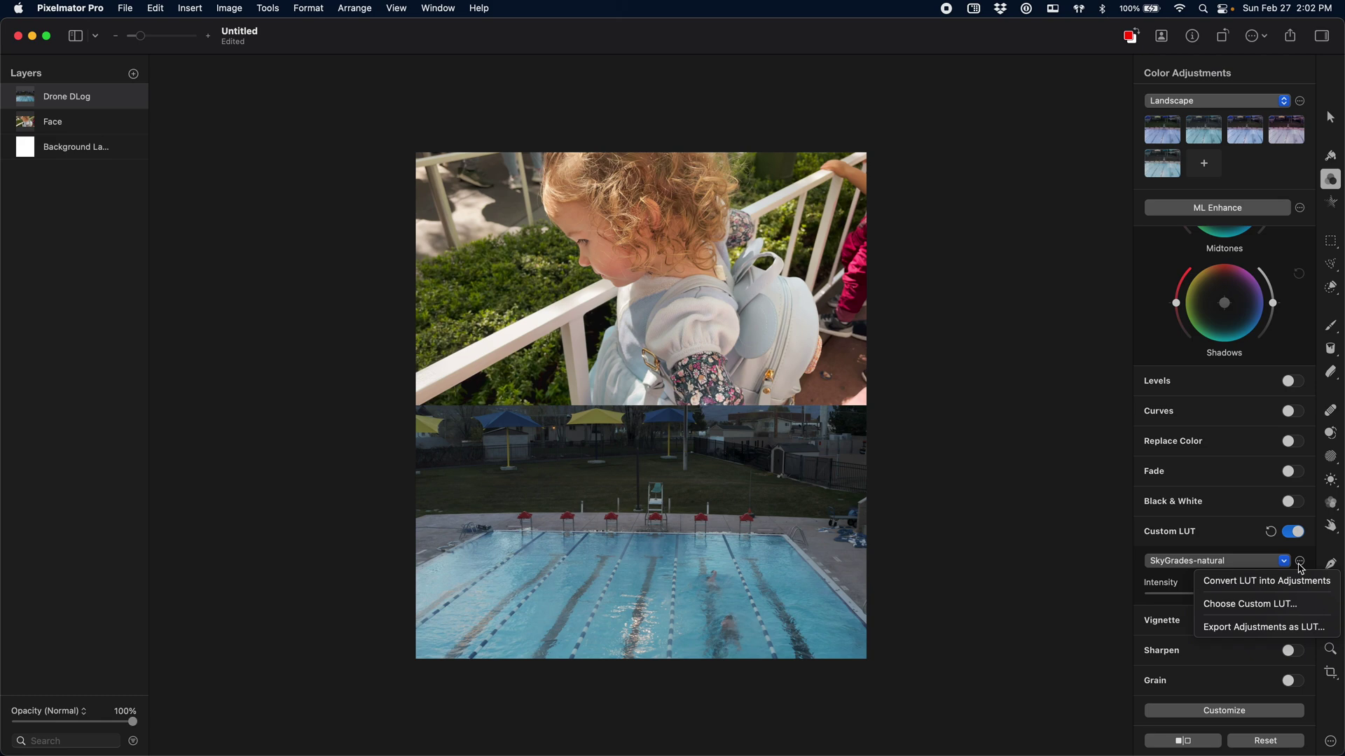
{"action": "left_click", "coordinate": [1297, 586]}
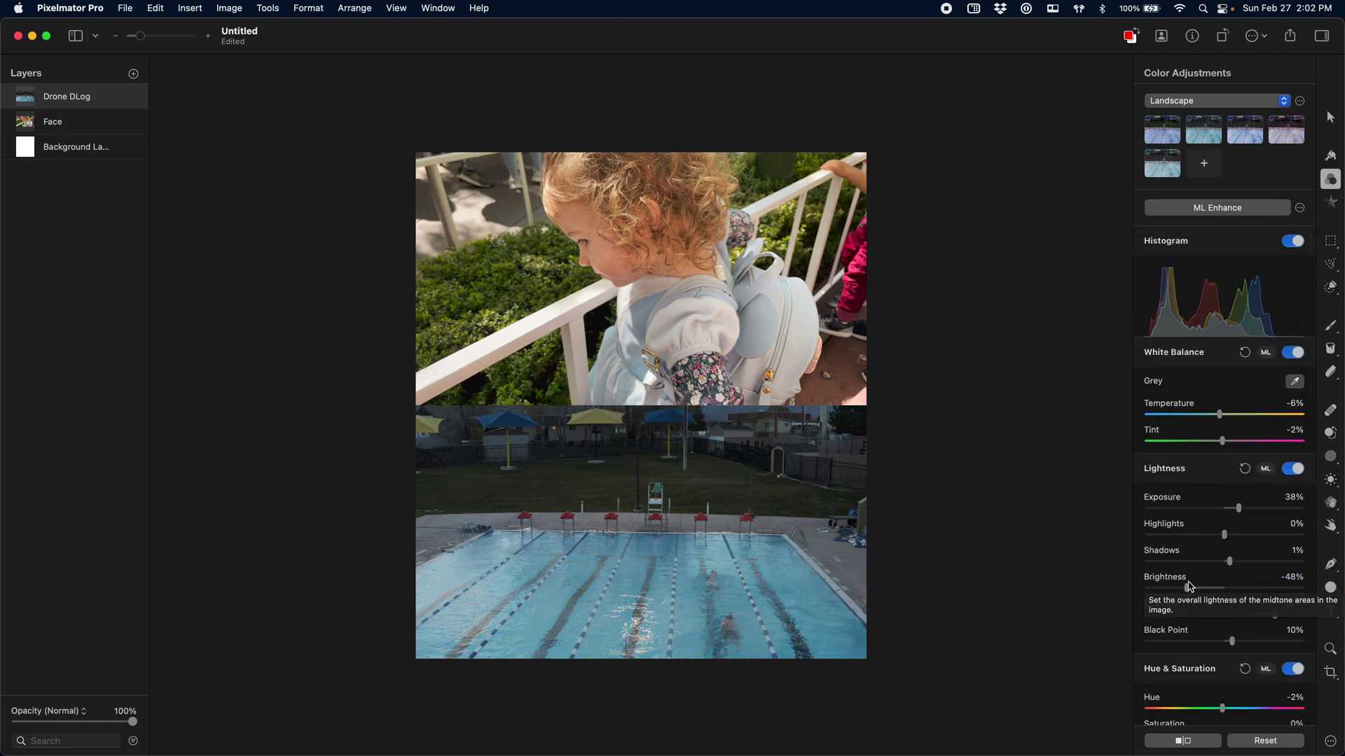
{"action": "scroll", "coordinate": [1195, 517], "scroll_direction": "up", "scroll_amount": 2}
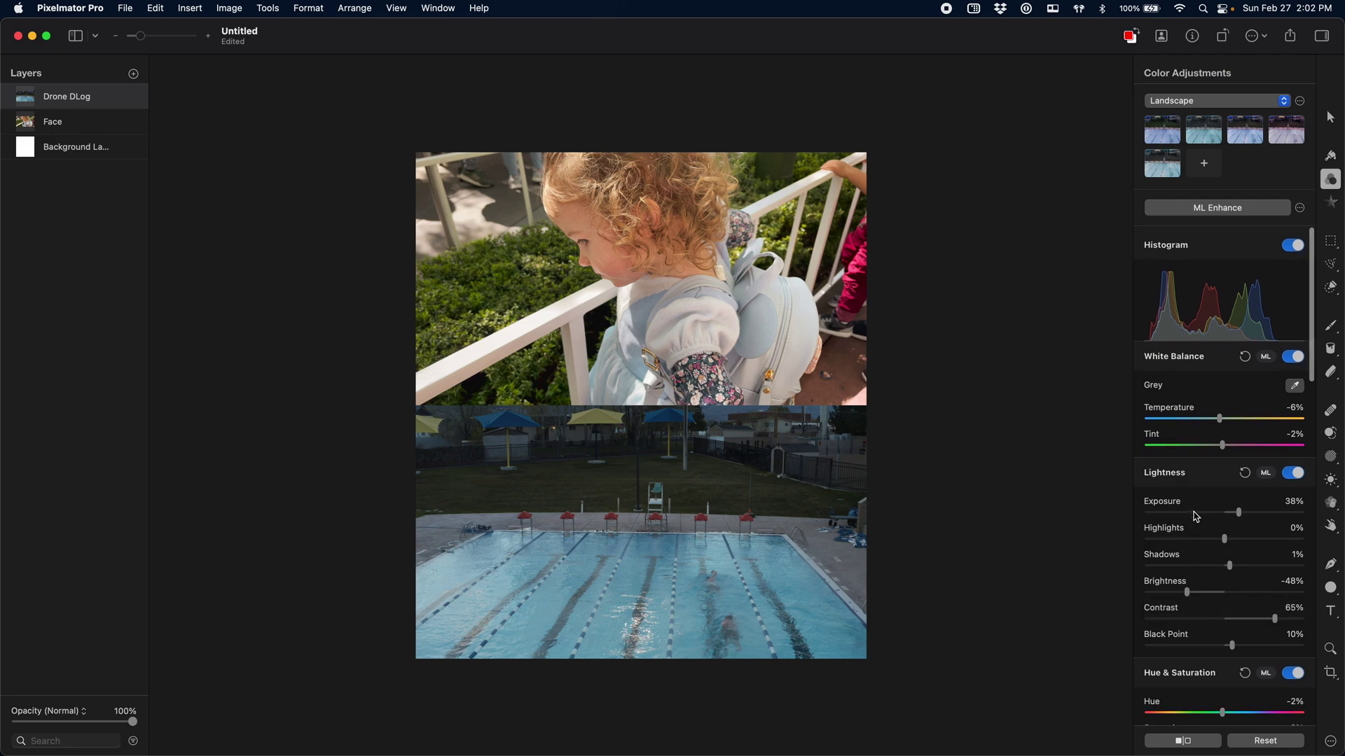
{"action": "scroll", "coordinate": [1202, 419], "scroll_direction": "down", "scroll_amount": 10}
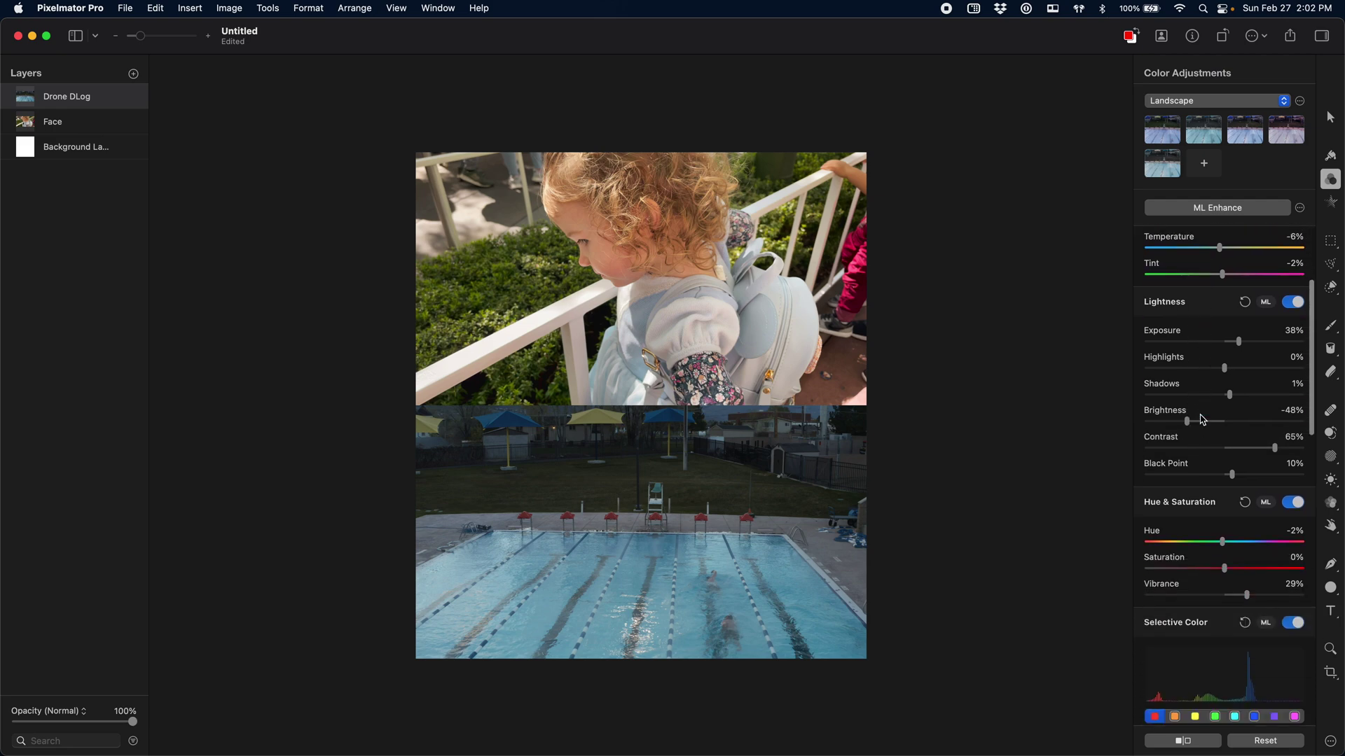
{"action": "scroll", "coordinate": [1203, 419], "scroll_direction": "up", "scroll_amount": 10}
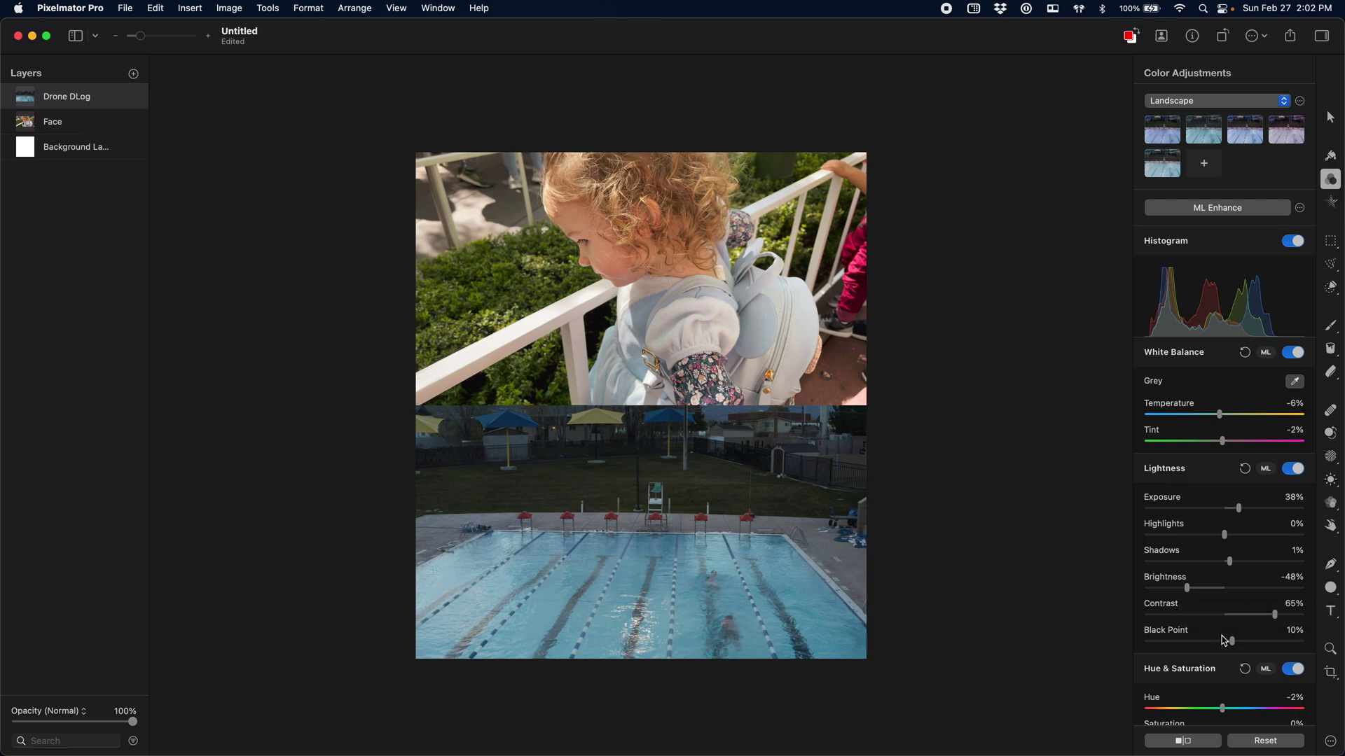
{"action": "scroll", "coordinate": [1211, 596], "scroll_direction": "down", "scroll_amount": 4}
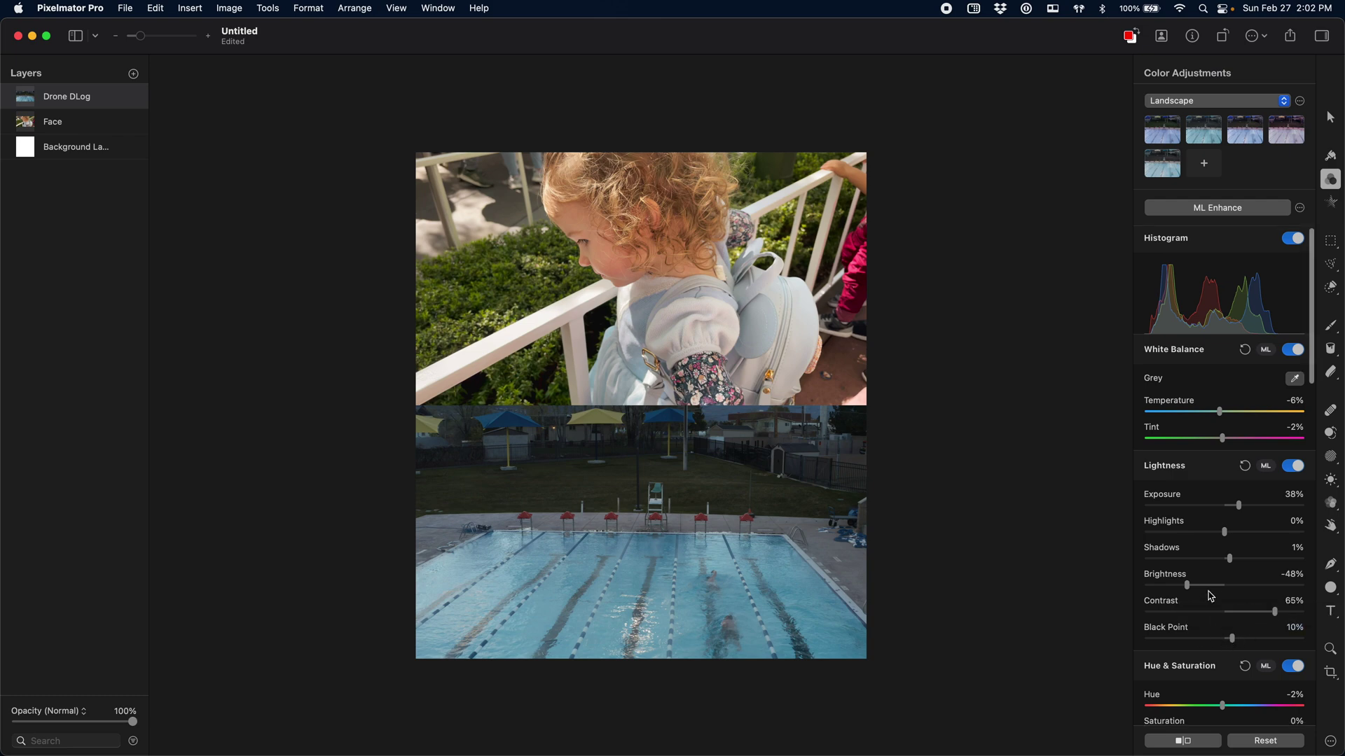
{"action": "scroll", "coordinate": [1211, 595], "scroll_direction": "down", "scroll_amount": 10}
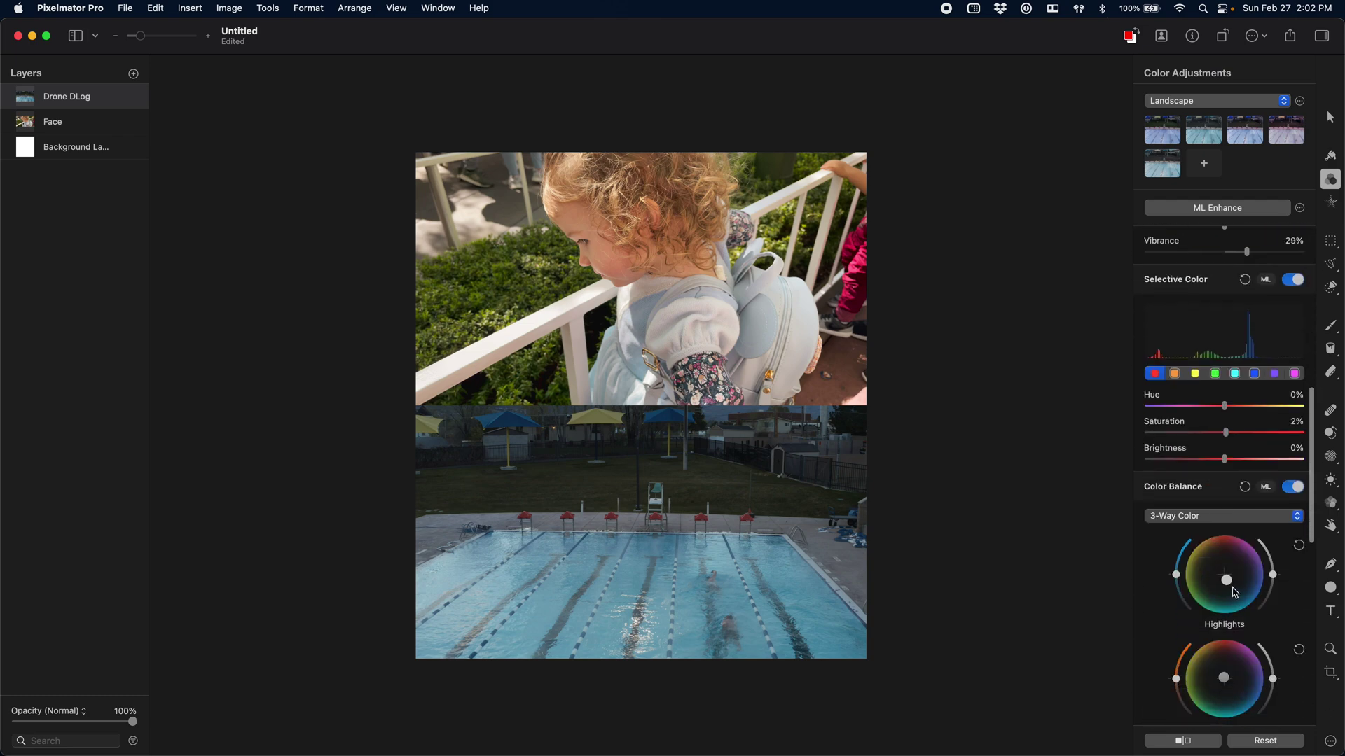
{"action": "scroll", "coordinate": [1222, 603], "scroll_direction": "down", "scroll_amount": 5}
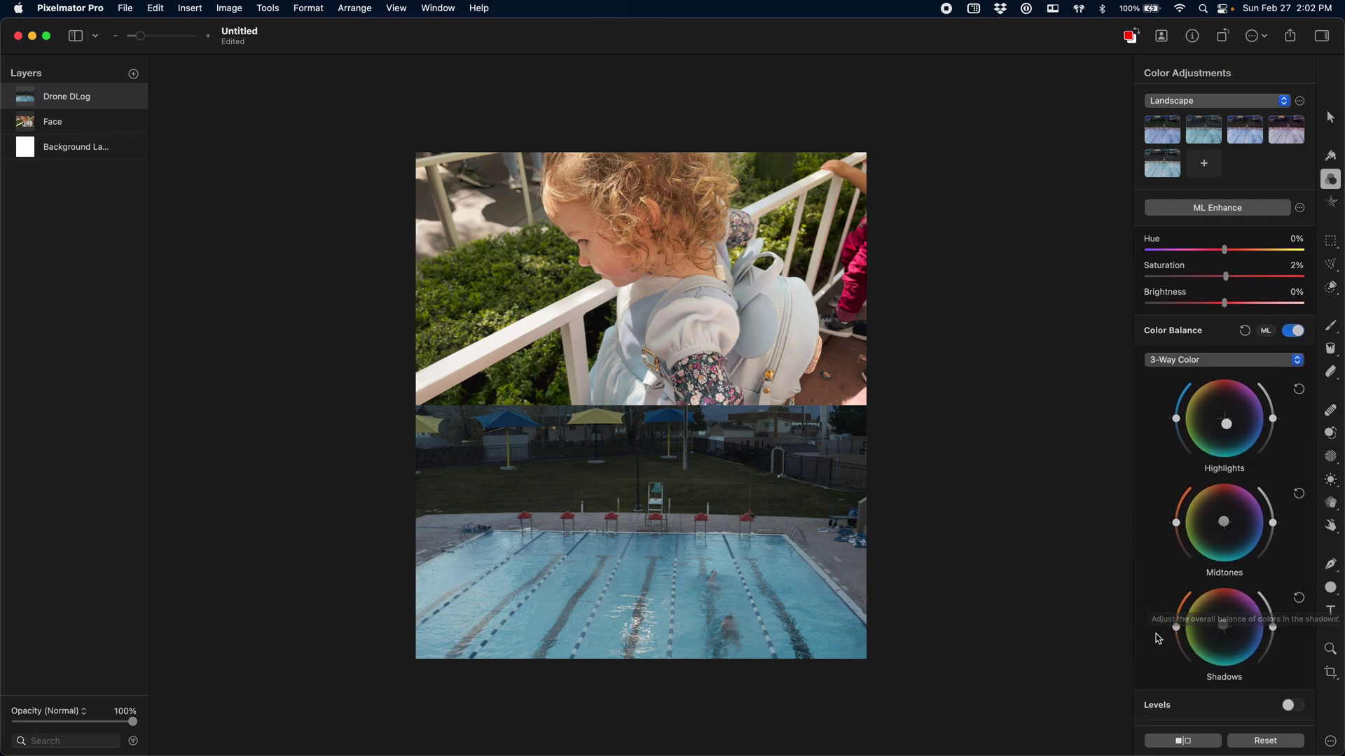
{"action": "scroll", "coordinate": [1167, 630], "scroll_direction": "down", "scroll_amount": 3}
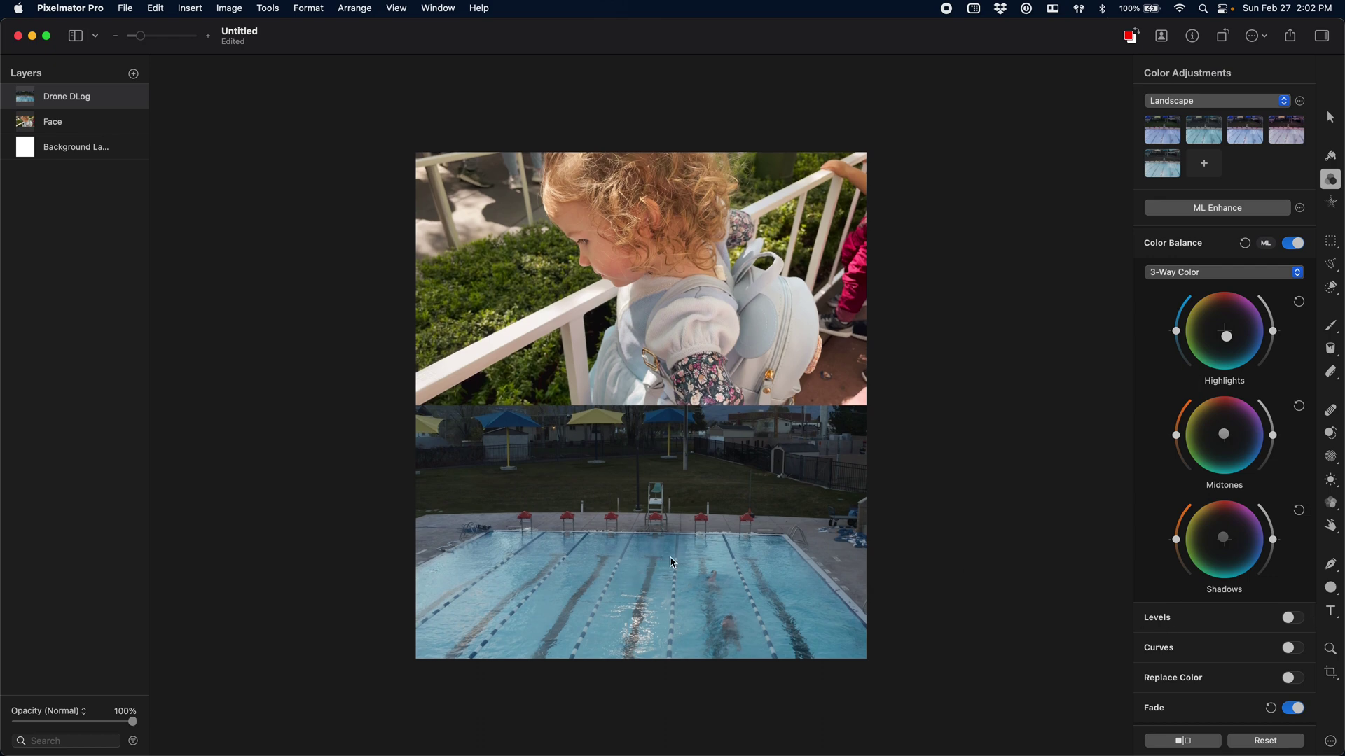
{"action": "scroll", "coordinate": [1198, 508], "scroll_direction": "down", "scroll_amount": 1}
{"action": "scroll", "coordinate": [1198, 508], "scroll_direction": "down", "scroll_amount": 10}
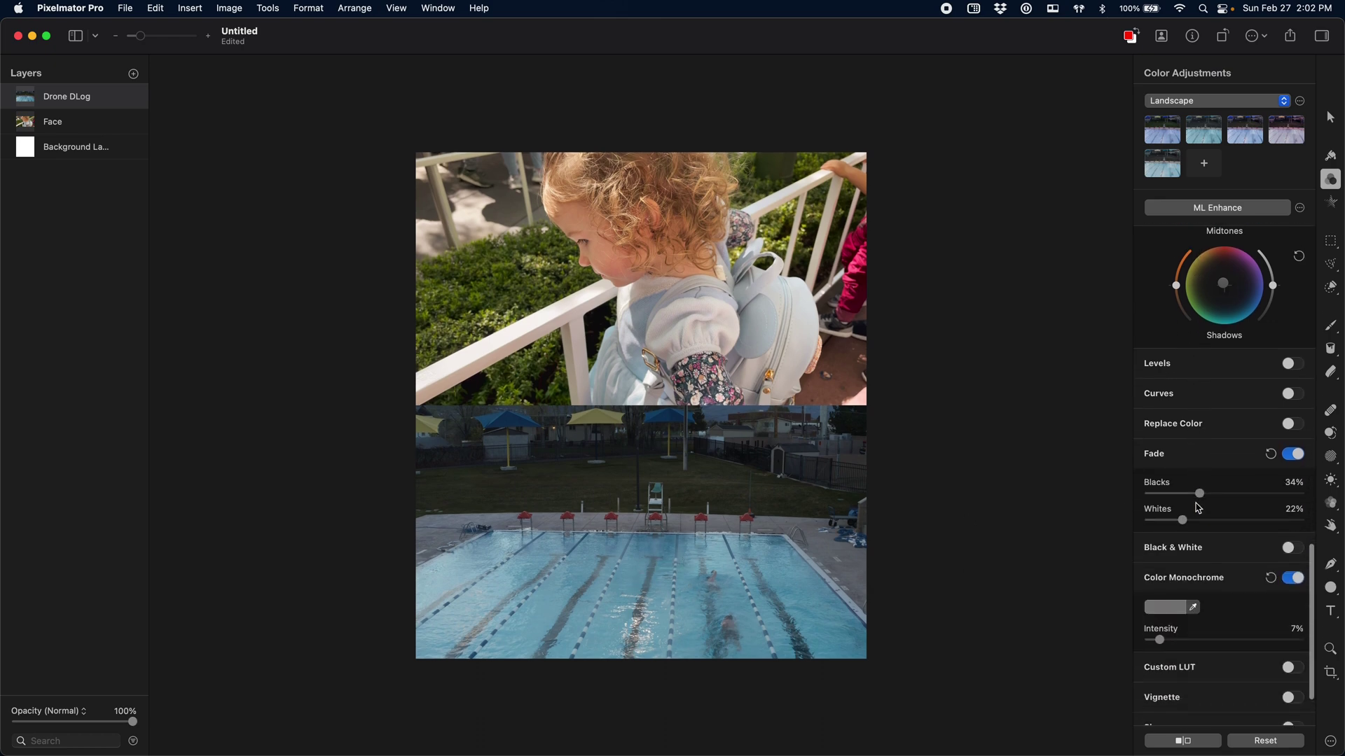
{"action": "scroll", "coordinate": [1199, 508], "scroll_direction": "up", "scroll_amount": 15}
{"action": "scroll", "coordinate": [1198, 508], "scroll_direction": "up", "scroll_amount": 15}
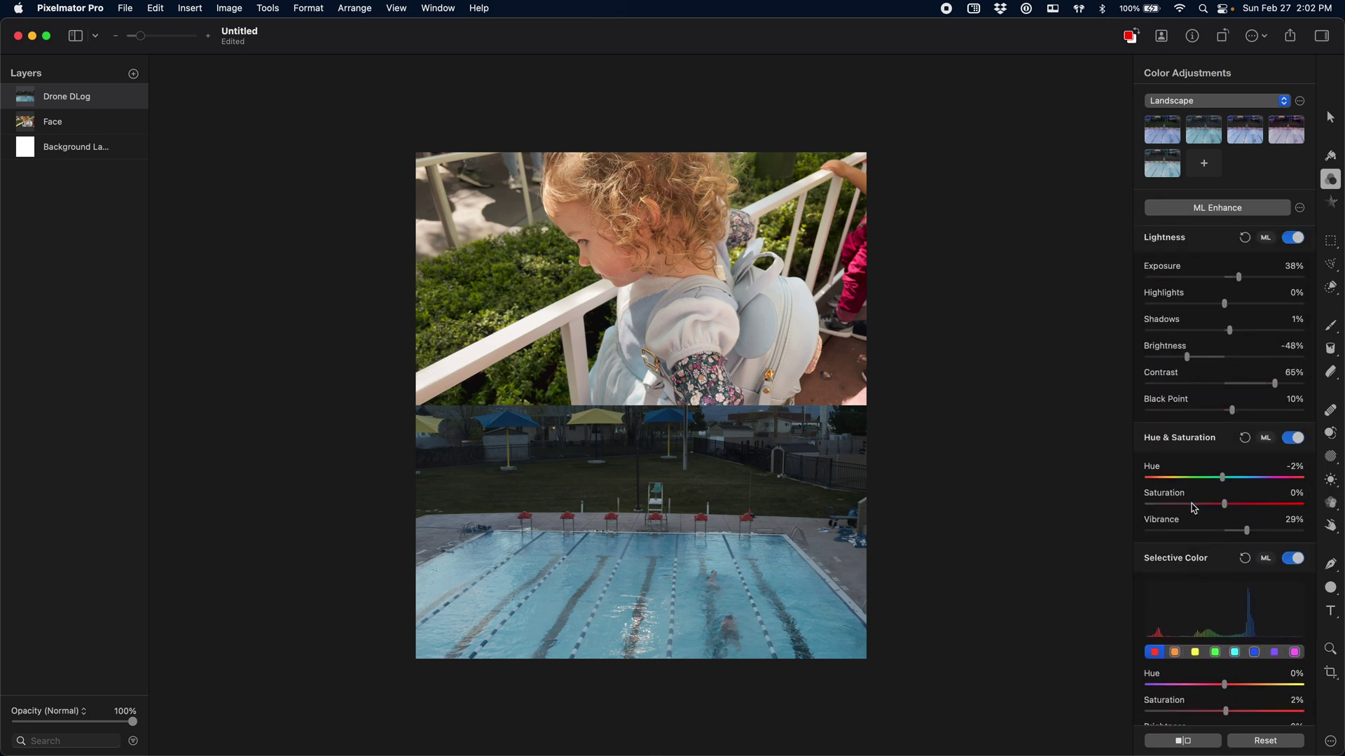
{"action": "scroll", "coordinate": [1195, 509], "scroll_direction": "down", "scroll_amount": 3}
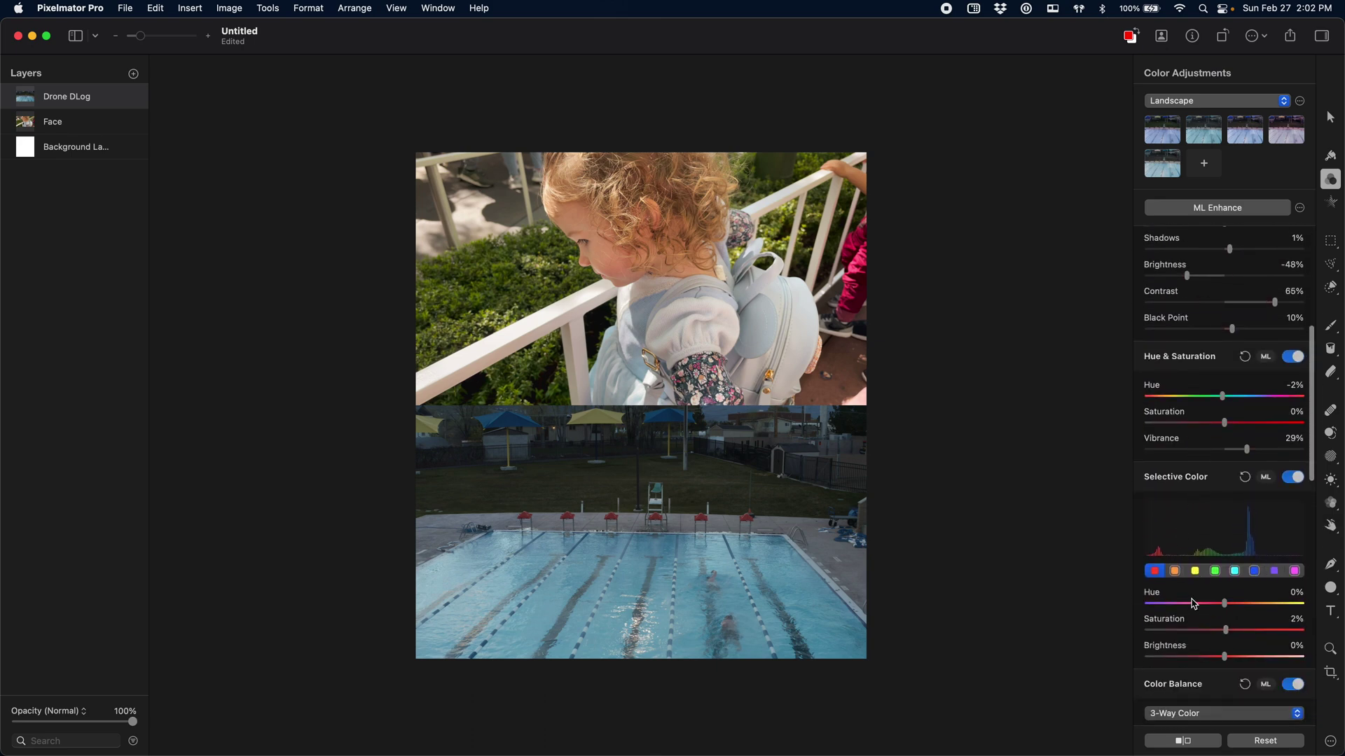
Shift Selective Color hues on the drone layer: blues -5%, yellows -32%, reds 5%
{"action": "left_click", "coordinate": [1256, 573]}
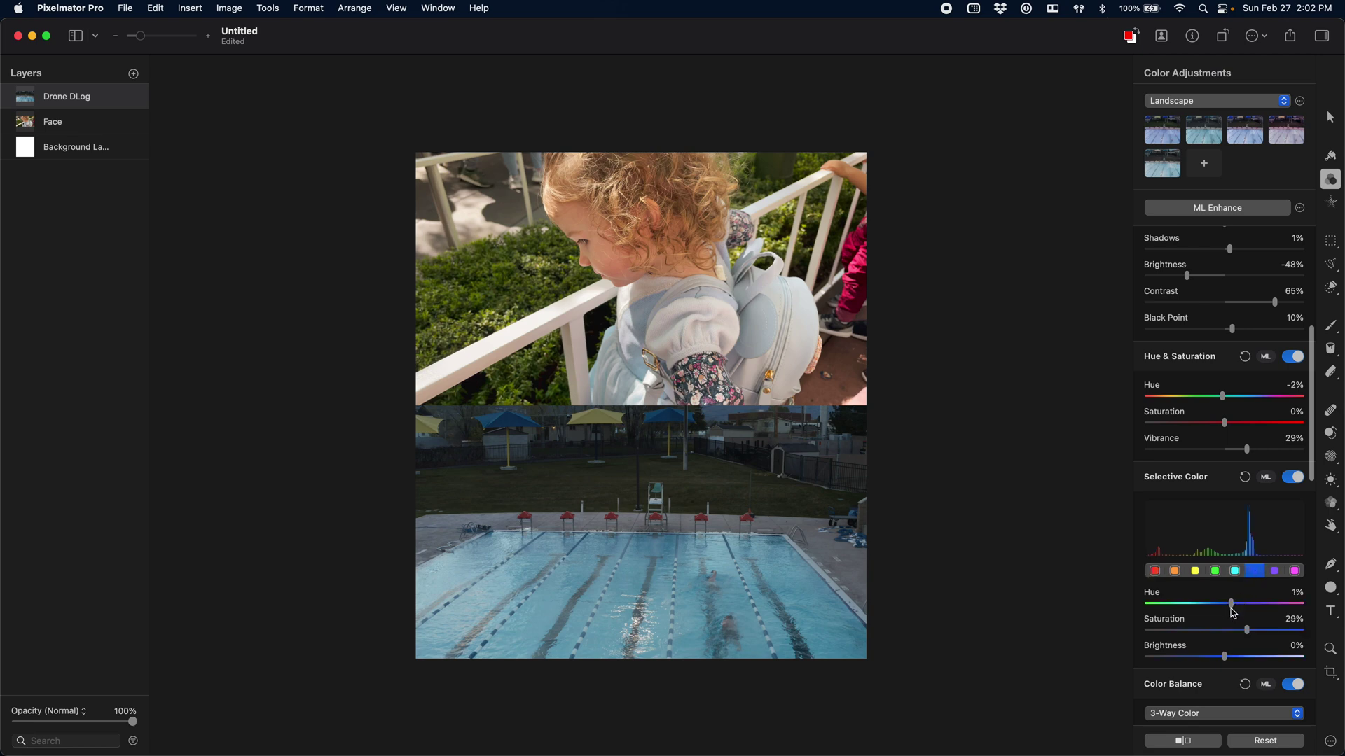
{"action": "left_click_drag", "start_coordinate": [1232, 606], "coordinate": [1212, 608]}
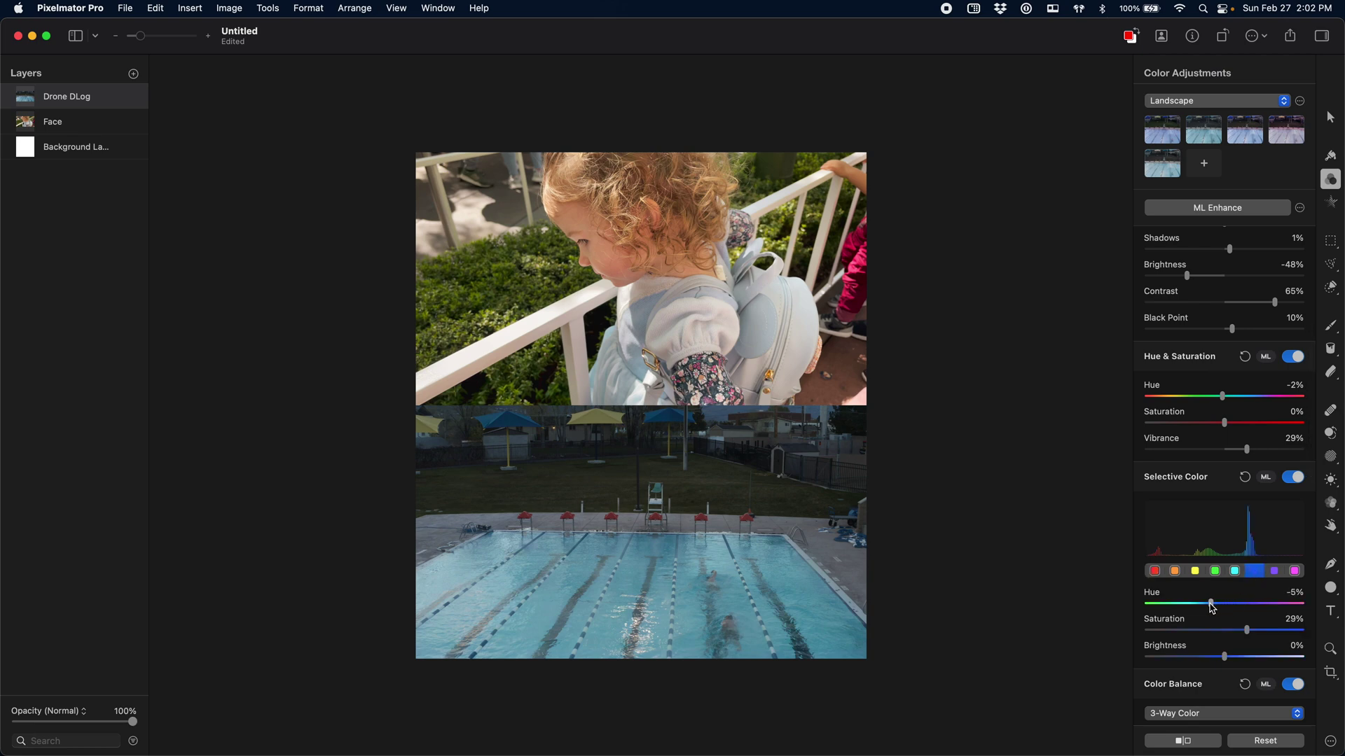
{"action": "left_click", "coordinate": [1195, 571]}
{"action": "left_click_drag", "start_coordinate": [1225, 605], "coordinate": [1271, 633]}
{"action": "left_click", "coordinate": [1176, 572]}
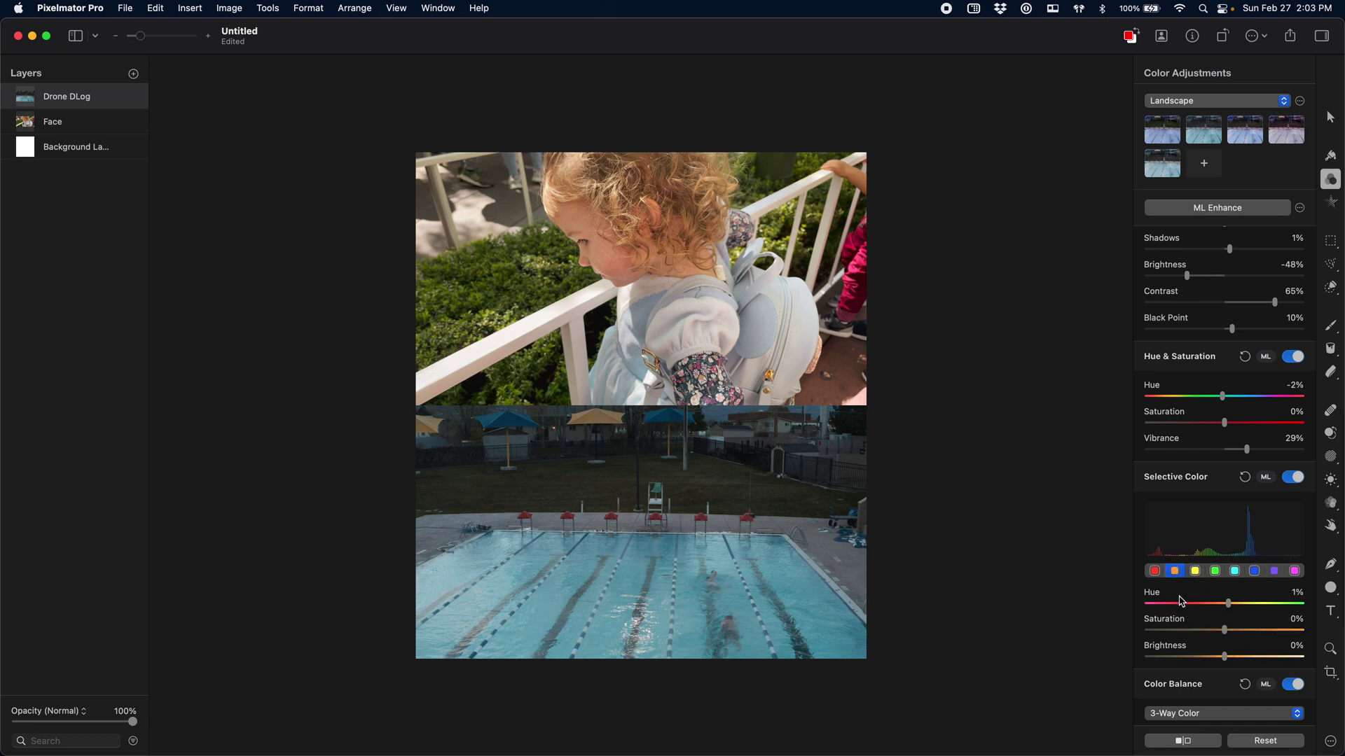
{"action": "left_click", "coordinate": [1156, 572]}
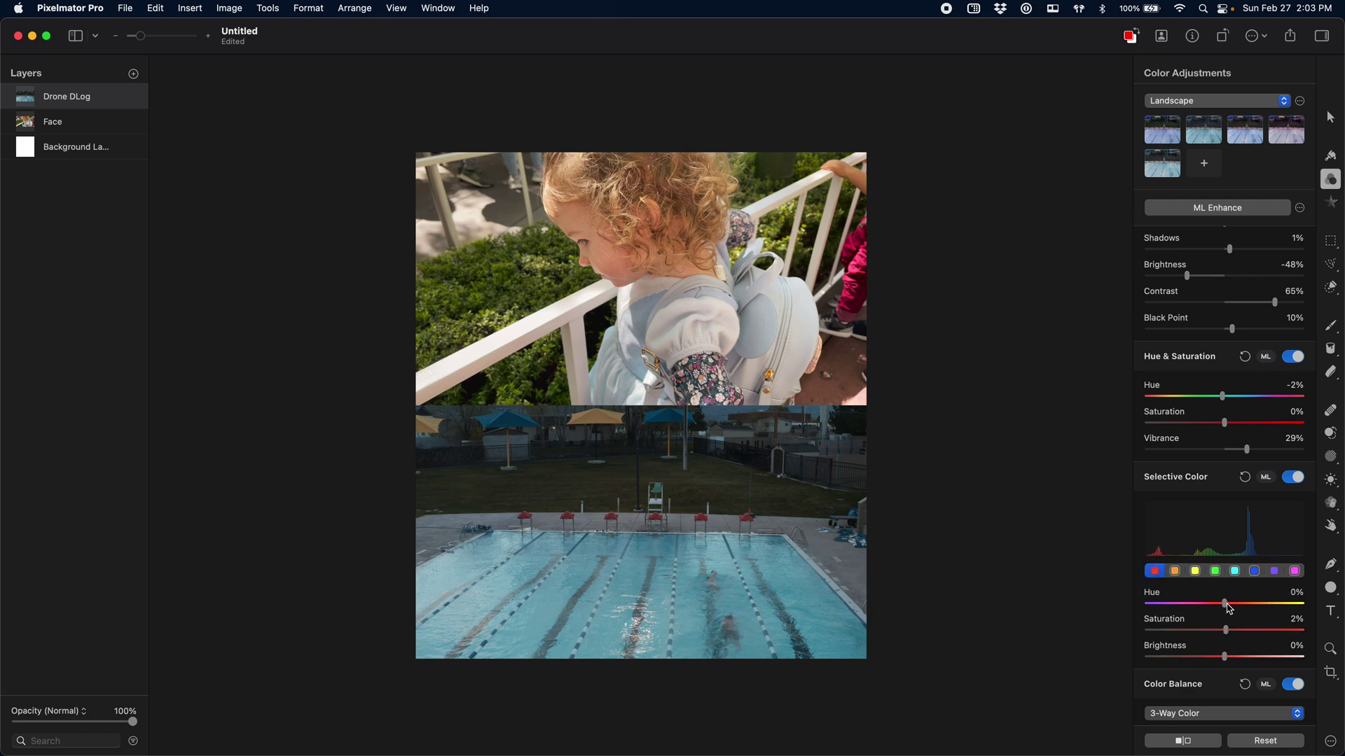
{"action": "left_click_drag", "start_coordinate": [1225, 603], "coordinate": [1214, 661]}
{"action": "scroll", "coordinate": [1201, 495], "scroll_direction": "up", "scroll_amount": 3}
{"action": "scroll", "coordinate": [1201, 495], "scroll_direction": "up", "scroll_amount": 3}
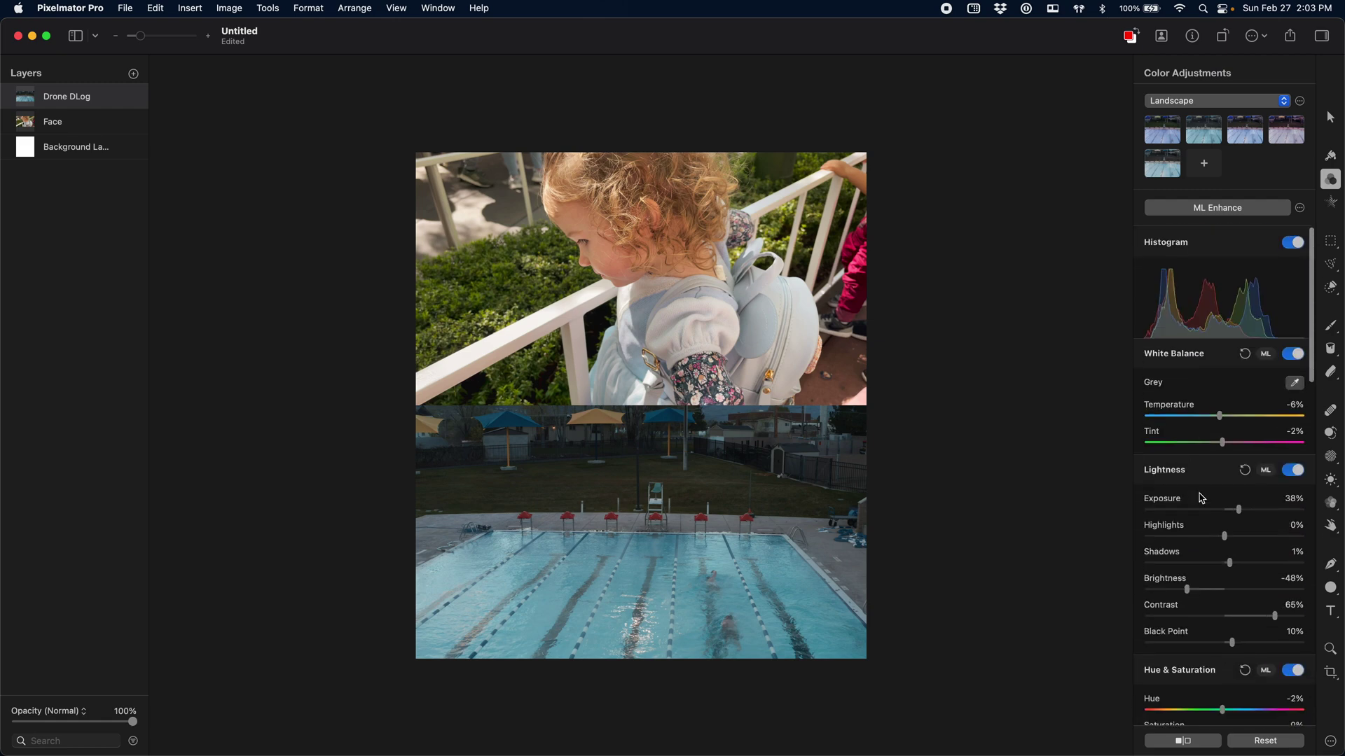
{"action": "left_click", "coordinate": [1300, 208]}
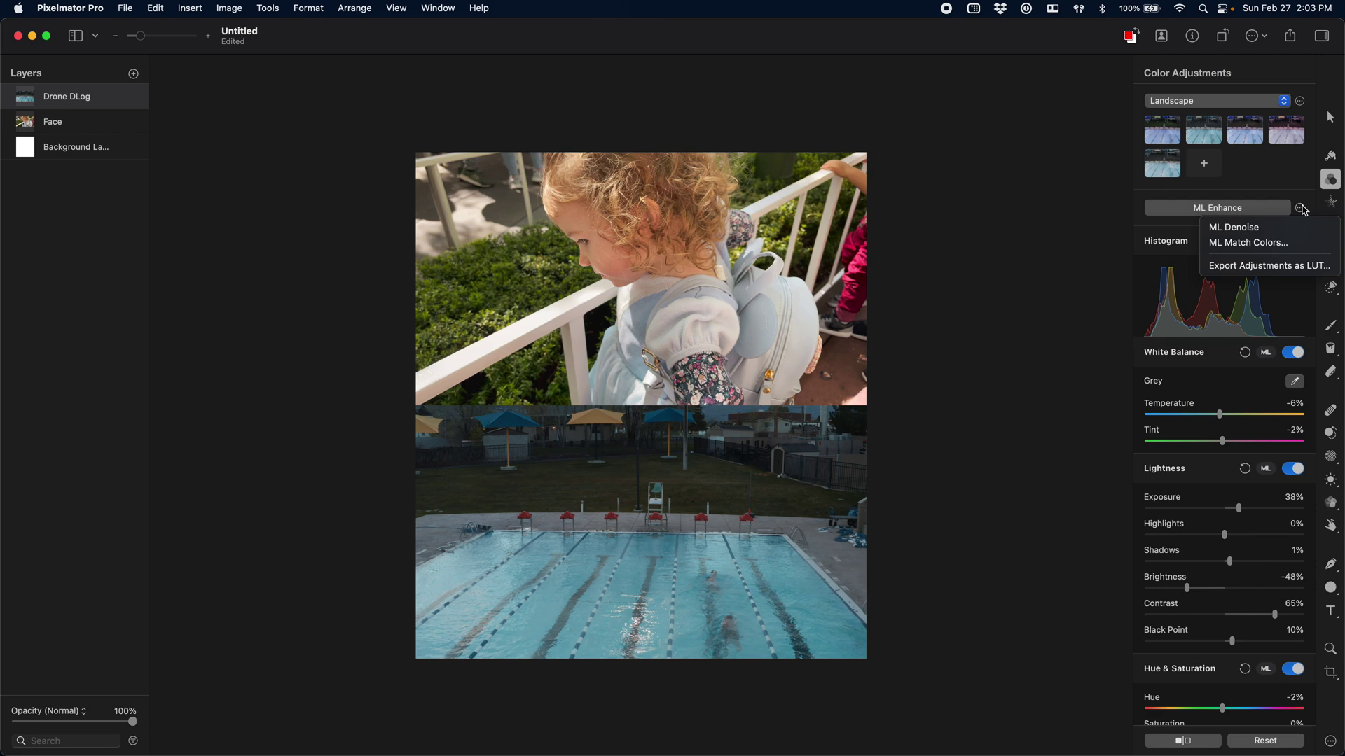
{"action": "left_click", "coordinate": [1269, 266]}
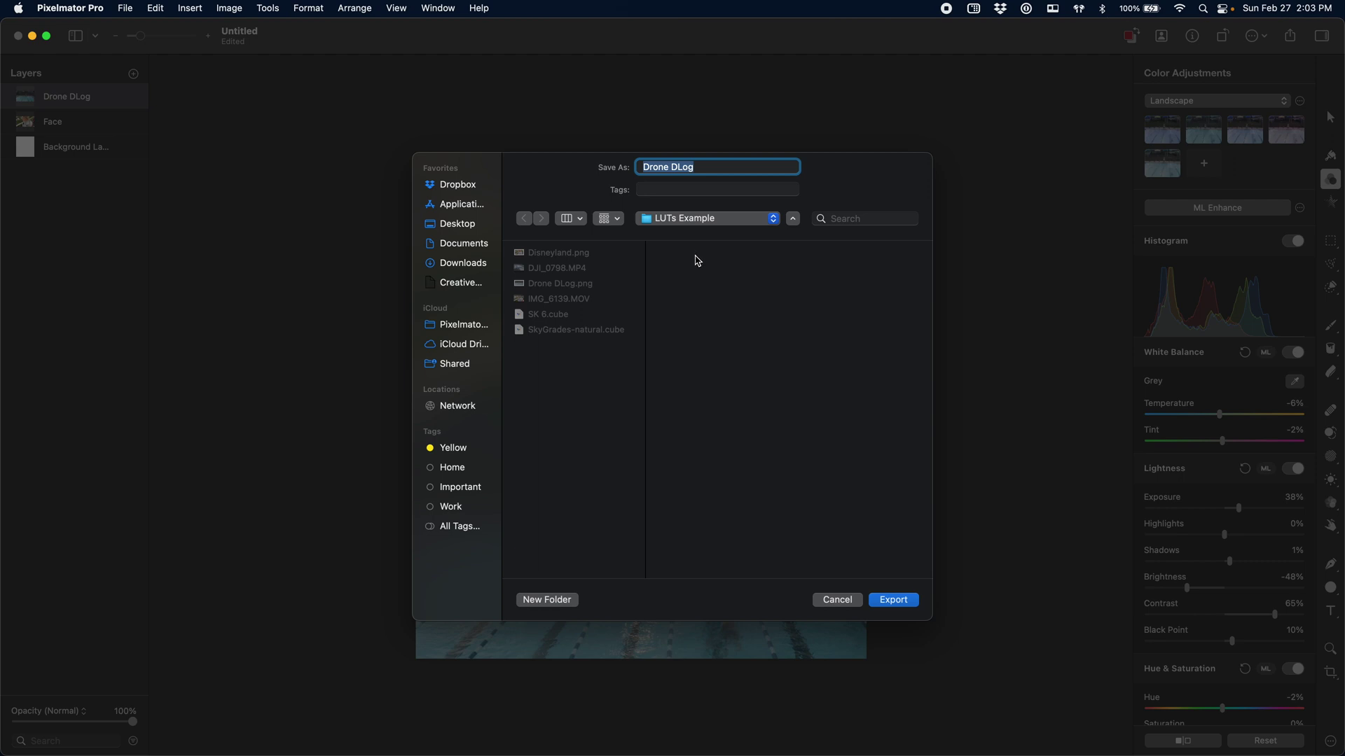
{"action": "type", "text": "SkyGrades Teal and Orange"}
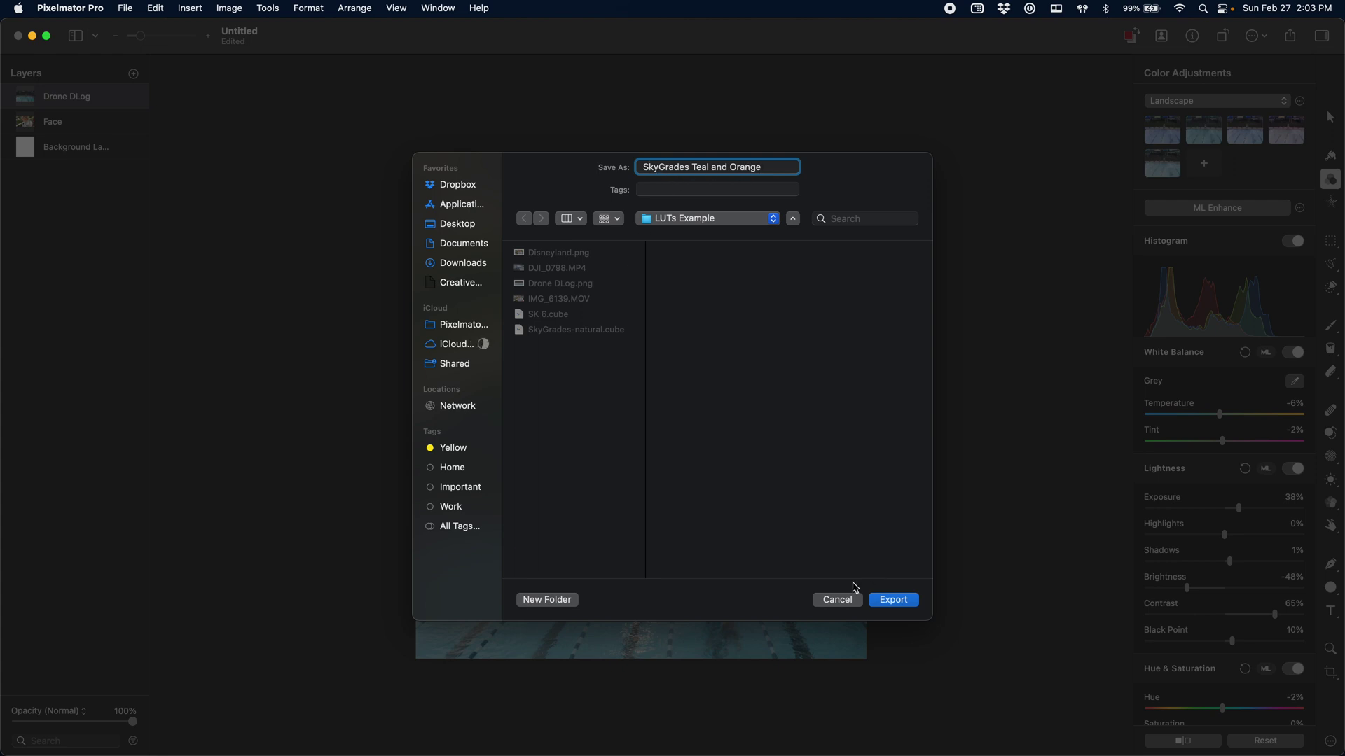
{"action": "left_click", "coordinate": [847, 600]}
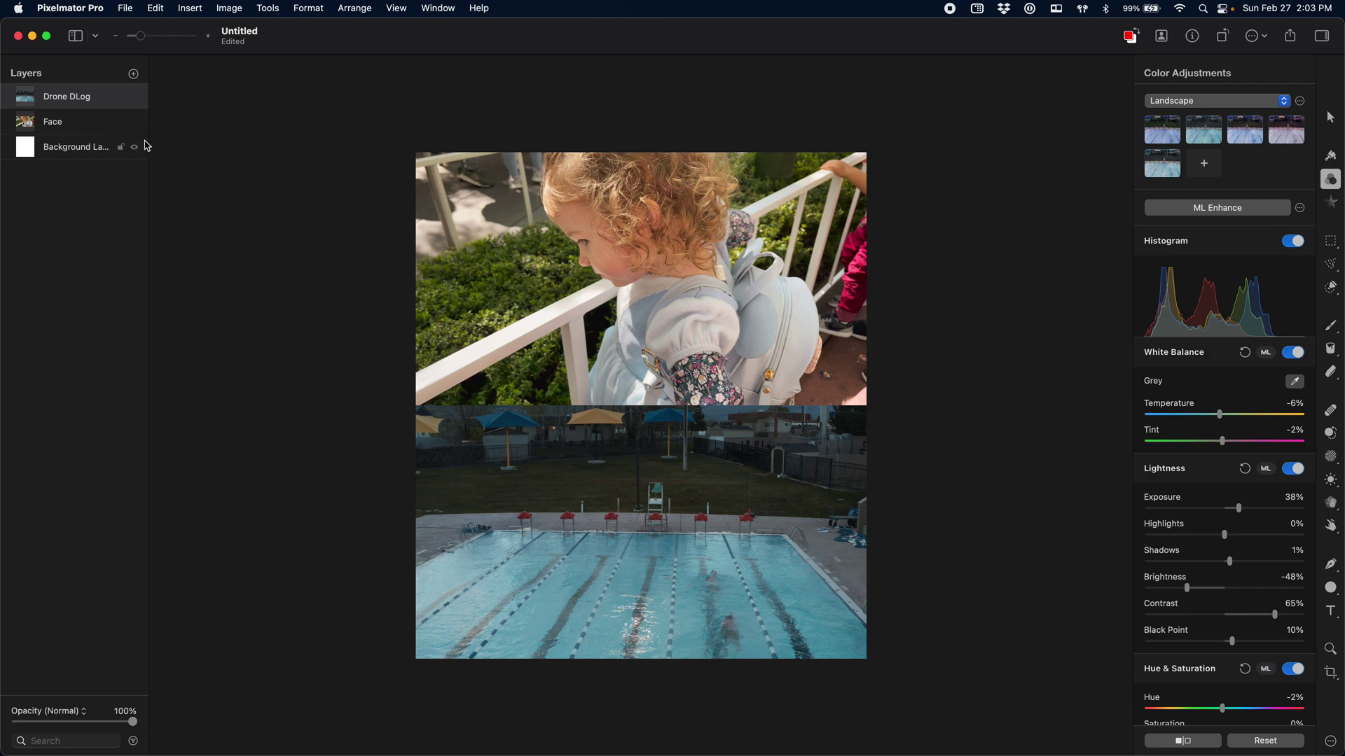
Select the Face layer and reset its colour adjustments, returning Temperature and Contrast to 0%
{"action": "left_click", "coordinate": [96, 129]}
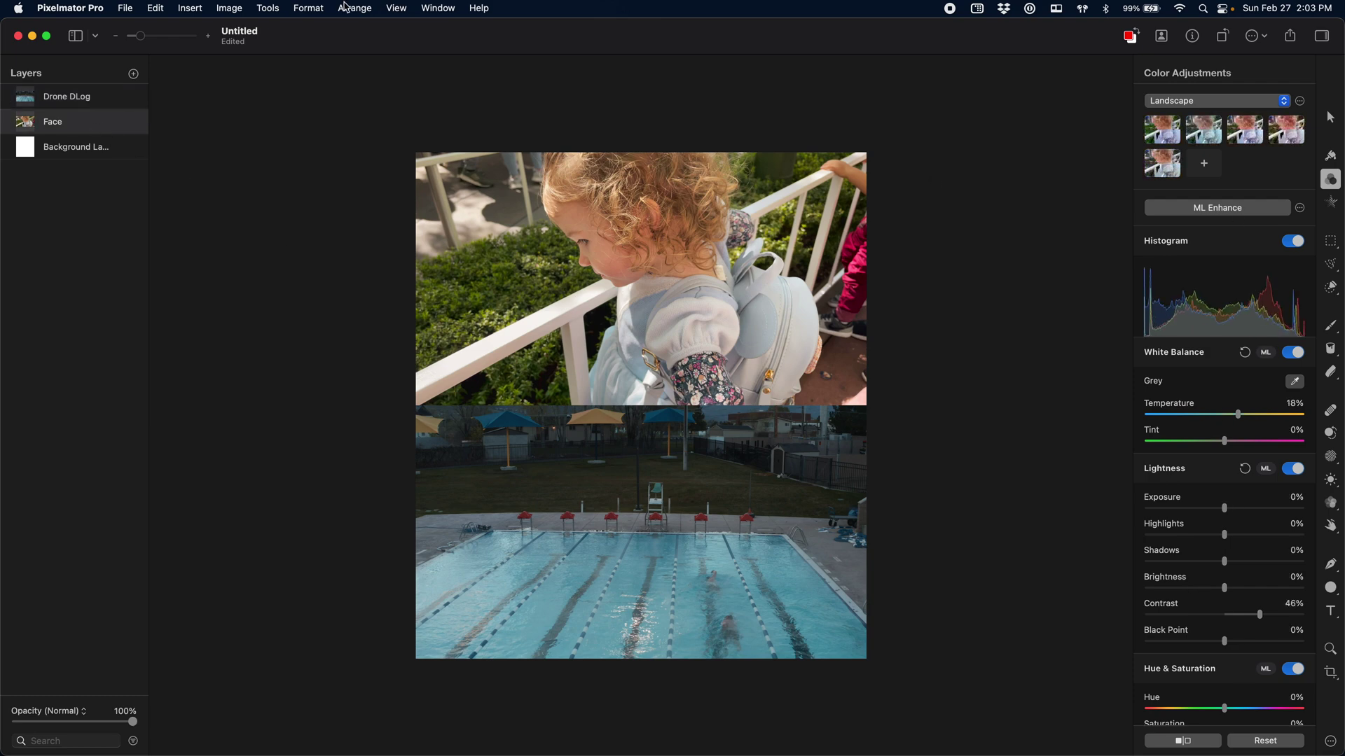
{"action": "left_click", "coordinate": [321, 9]}
{"action": "mouse_move", "coordinate": [348, 137]}
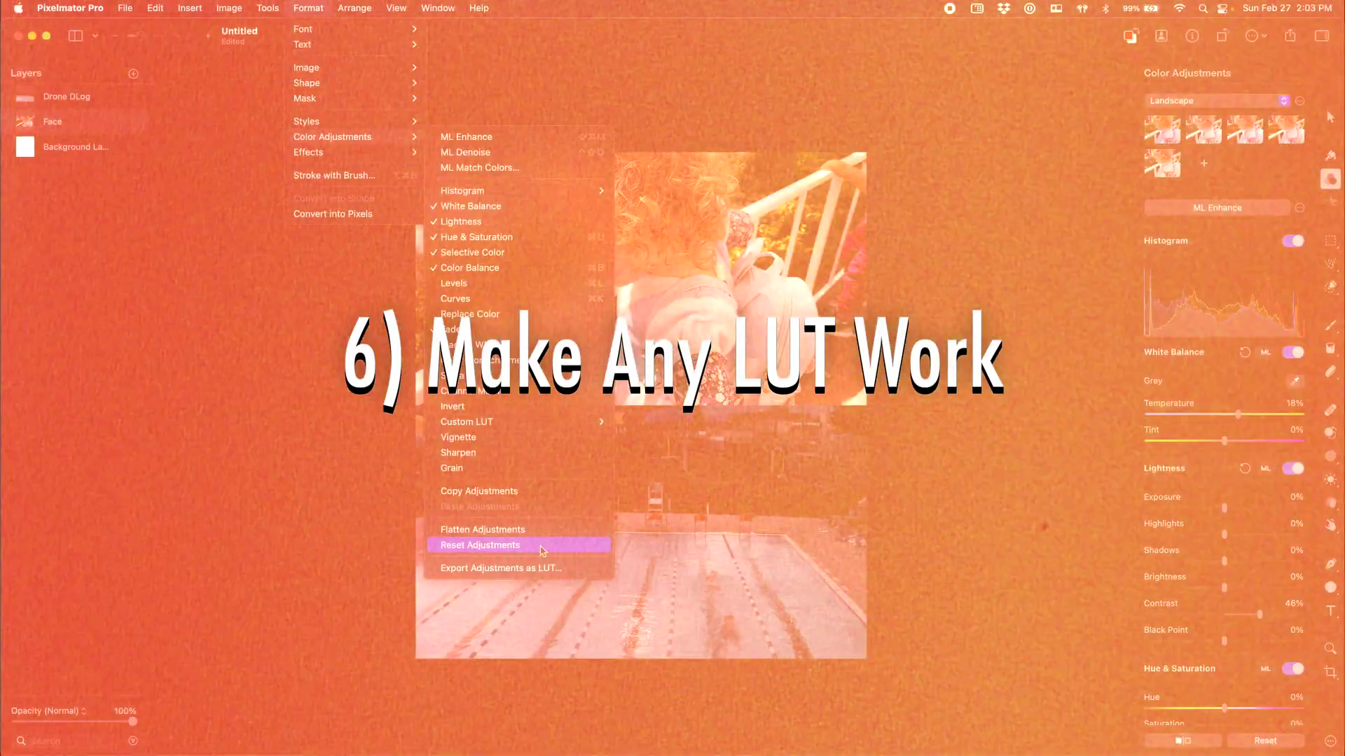
{"action": "left_click", "coordinate": [542, 546]}
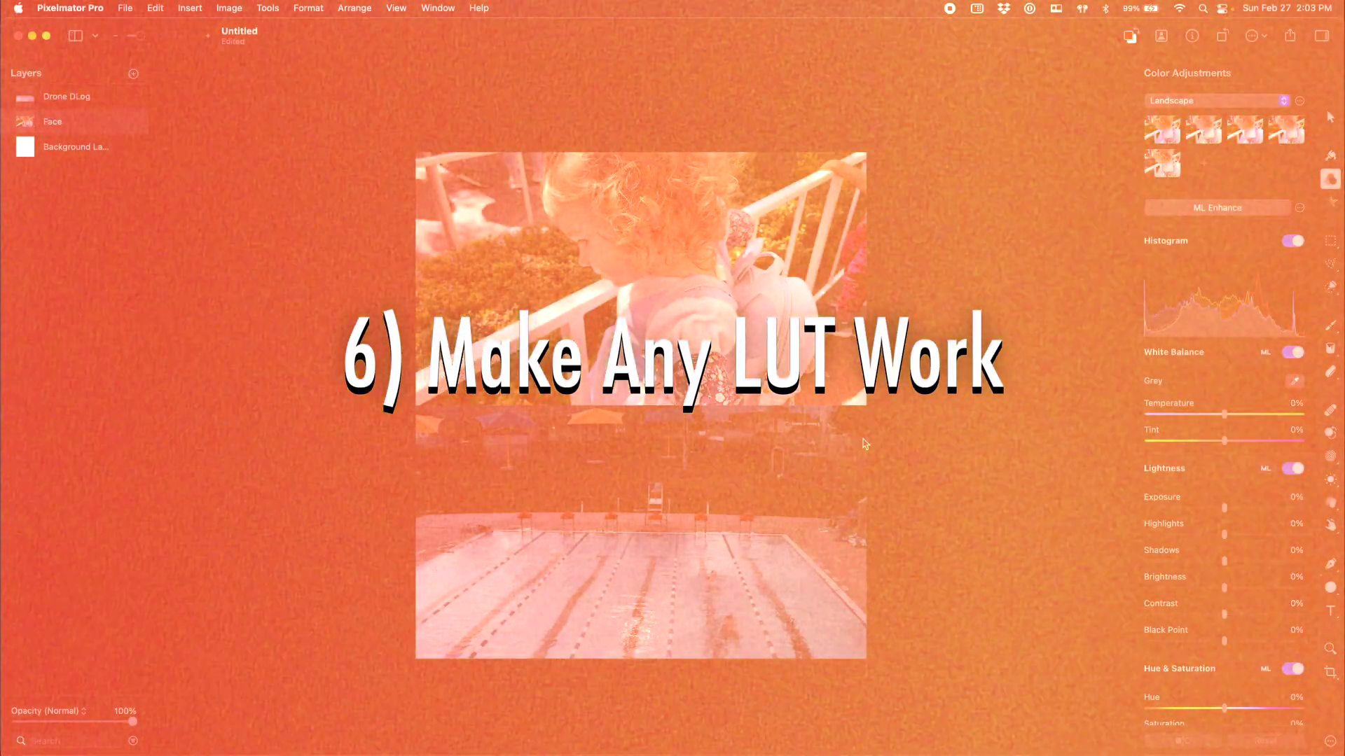
{"action": "scroll", "coordinate": [1178, 418], "scroll_direction": "down", "scroll_amount": 10}
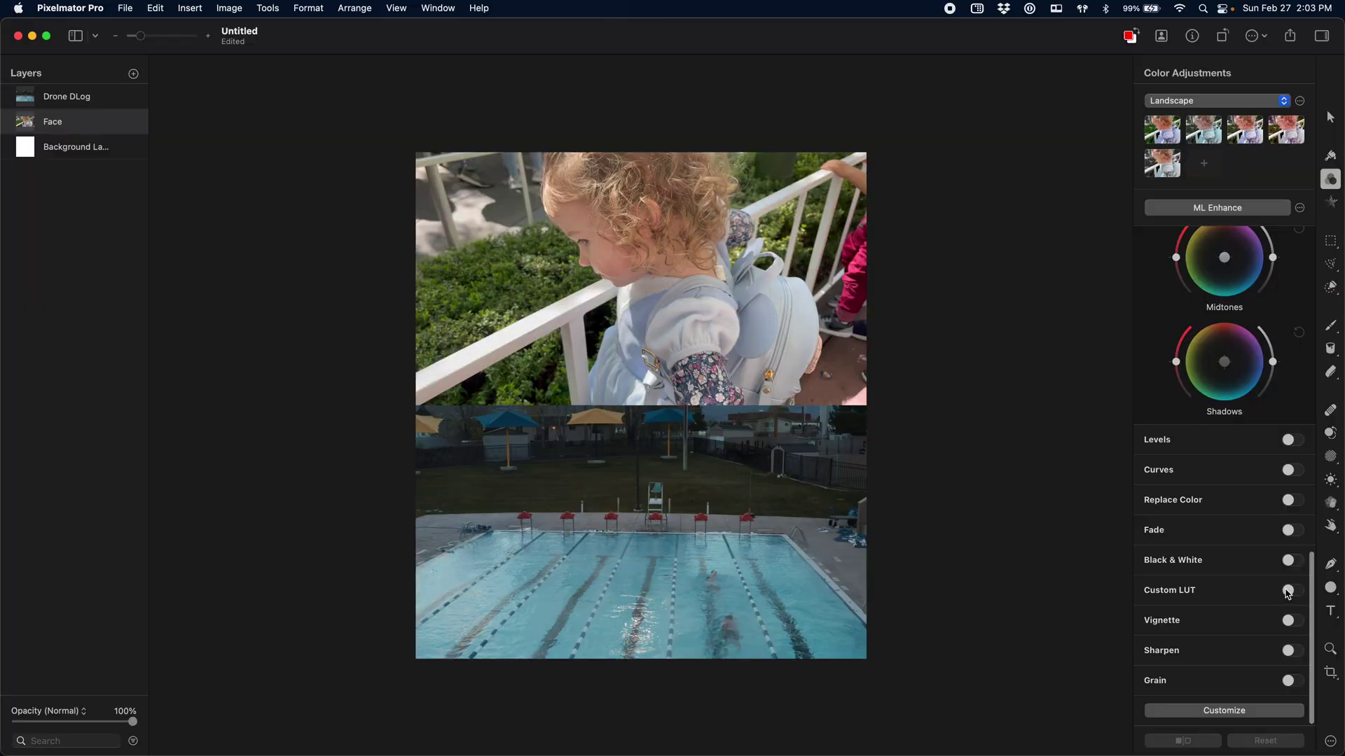
Enable Custom LUT on the Face layer and apply the SK 6 LUT at 100% intensity
{"action": "left_click", "coordinate": [1290, 590]}
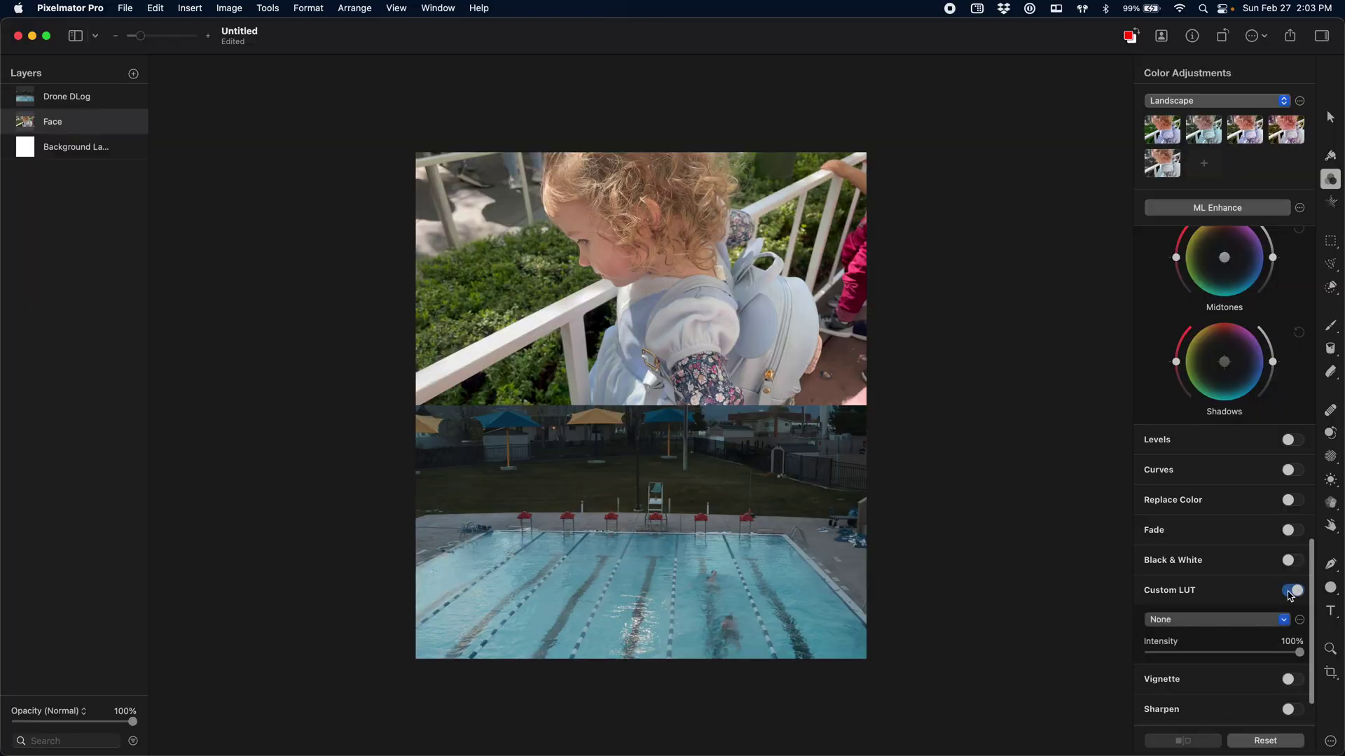
{"action": "left_click", "coordinate": [1230, 620]}
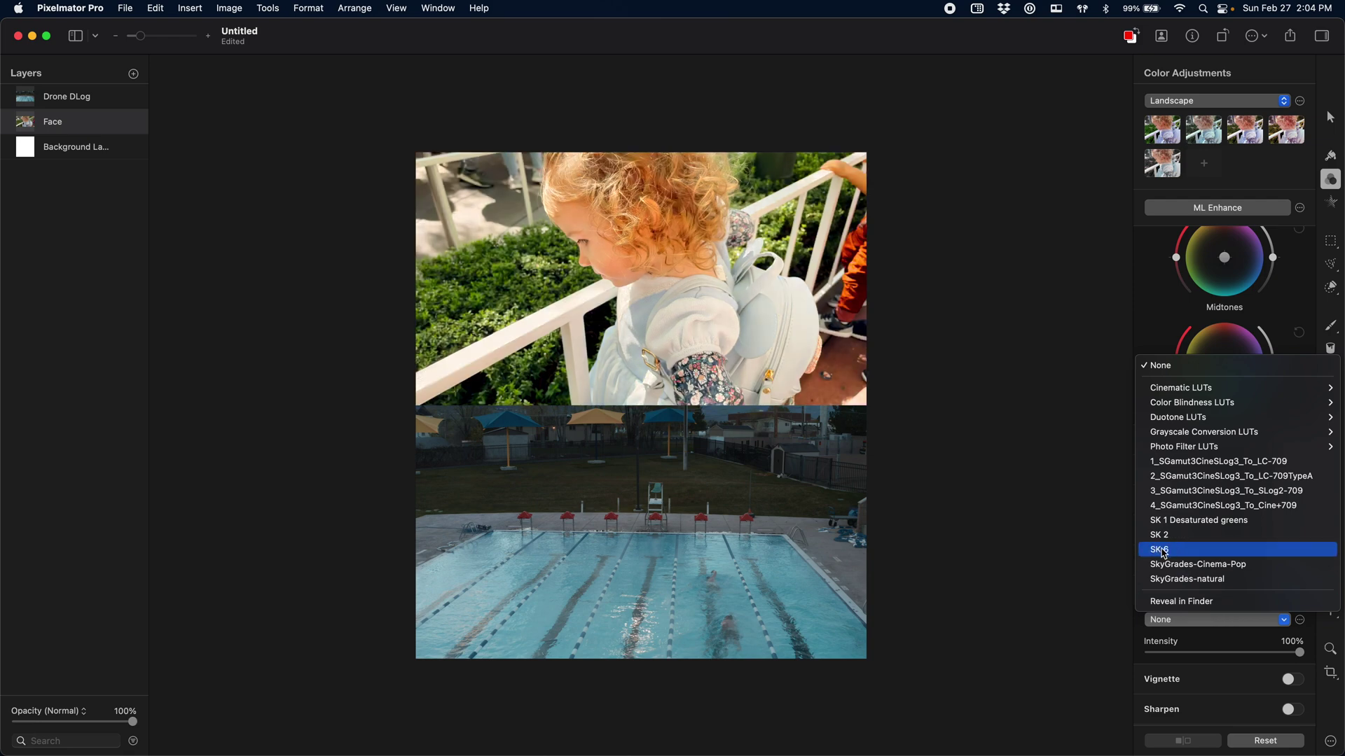
{"action": "left_click", "coordinate": [1164, 554]}
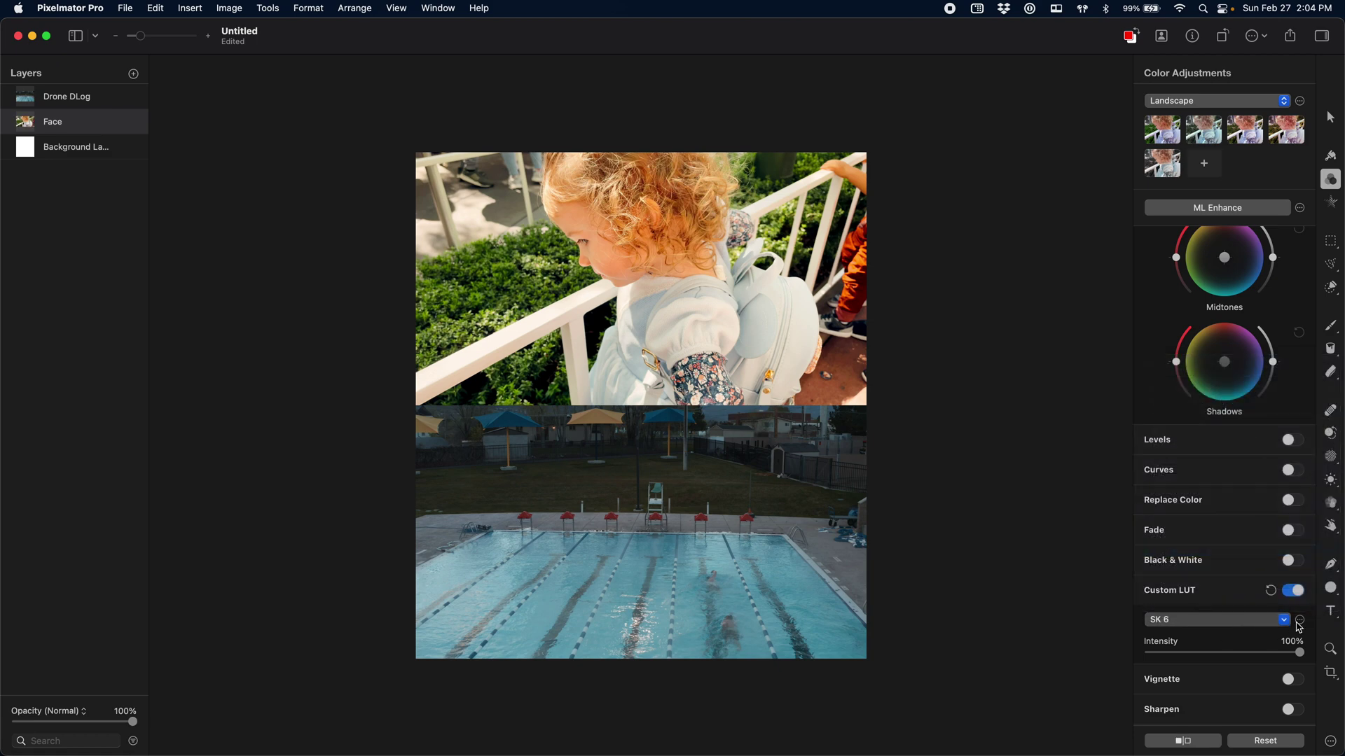
{"action": "left_click", "coordinate": [1300, 621]}
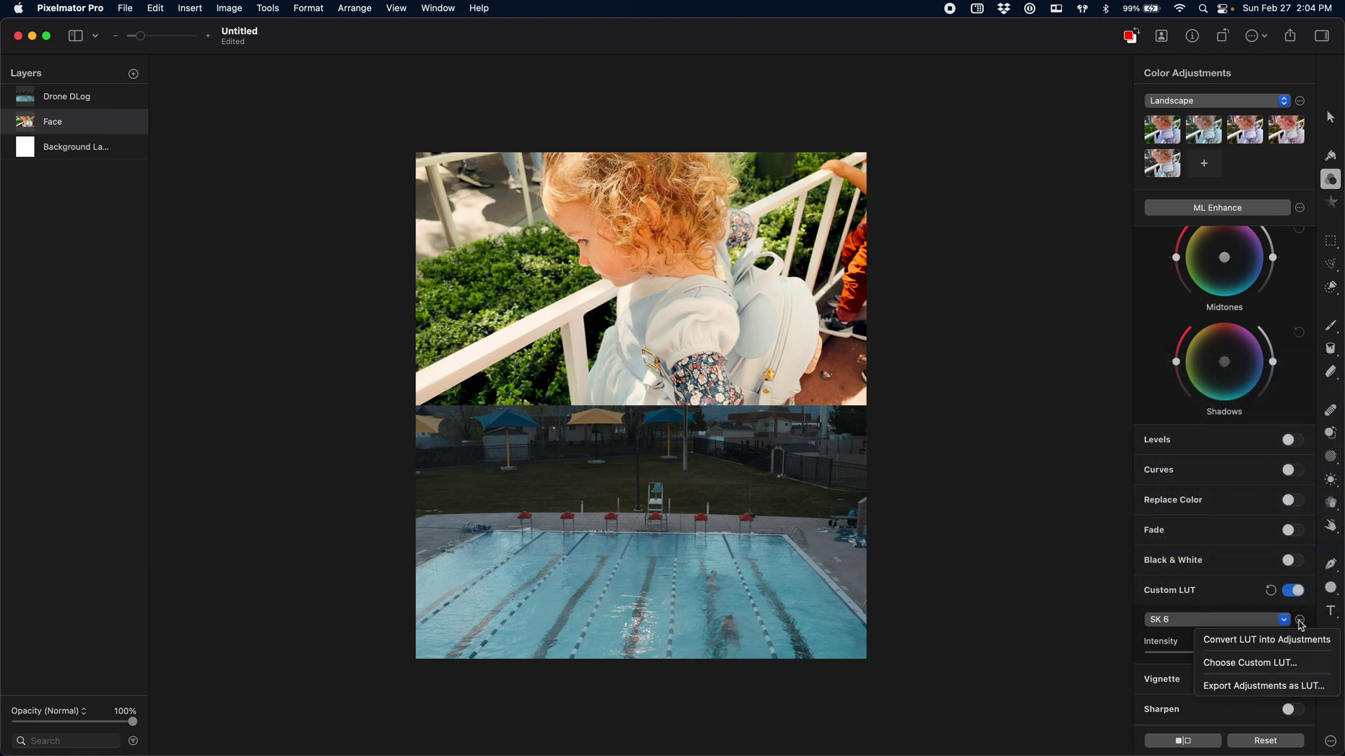
Convert the SK 6 LUT into editable adjustments and lower Lightness Highlights to -76%
{"action": "left_click", "coordinate": [1263, 641]}
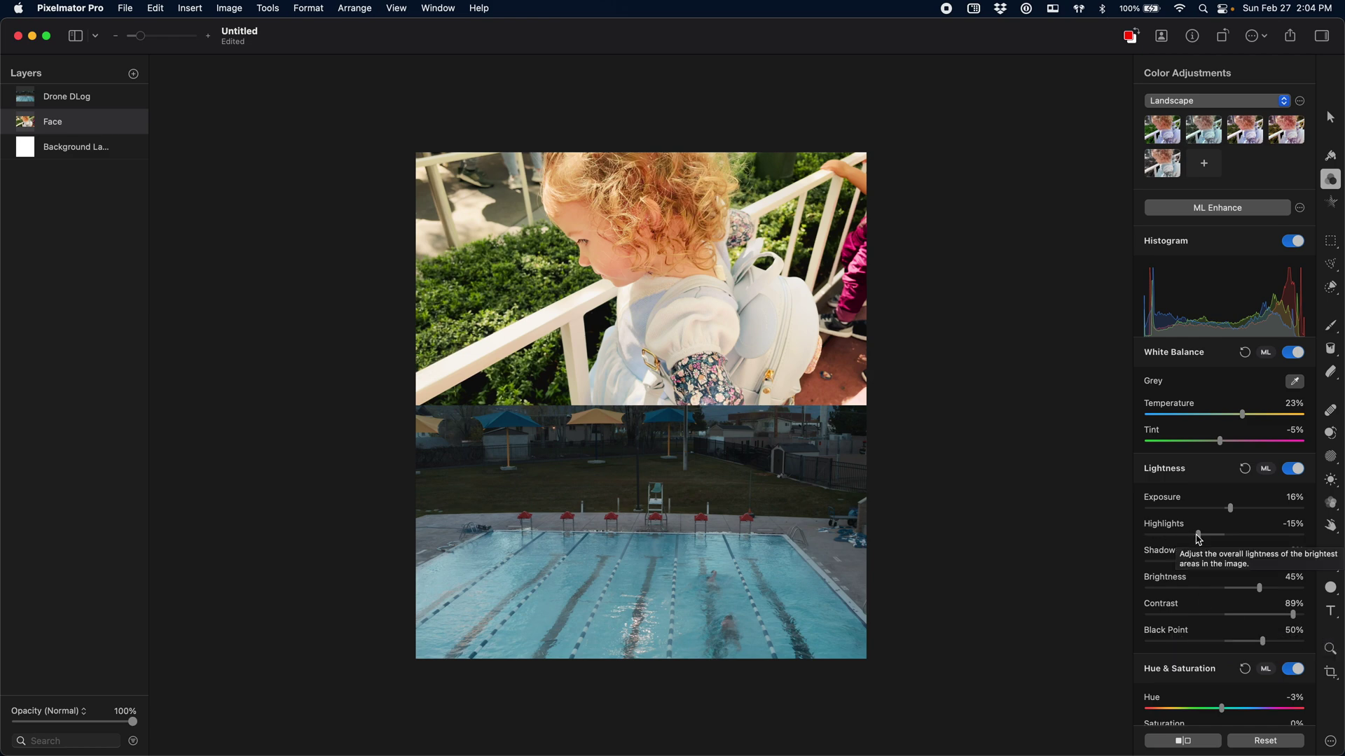
{"action": "left_click_drag", "start_coordinate": [1197, 536], "coordinate": [1157, 540]}
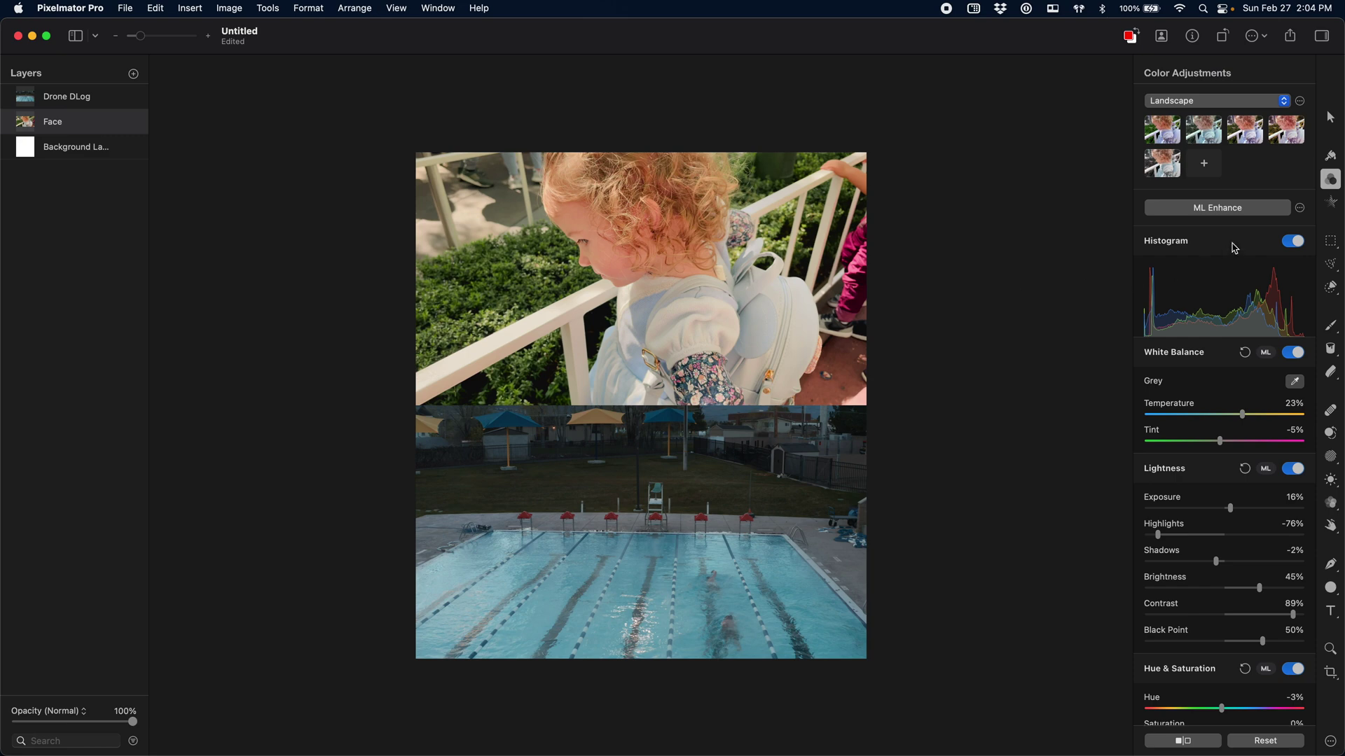
{"action": "left_click", "coordinate": [1300, 208]}
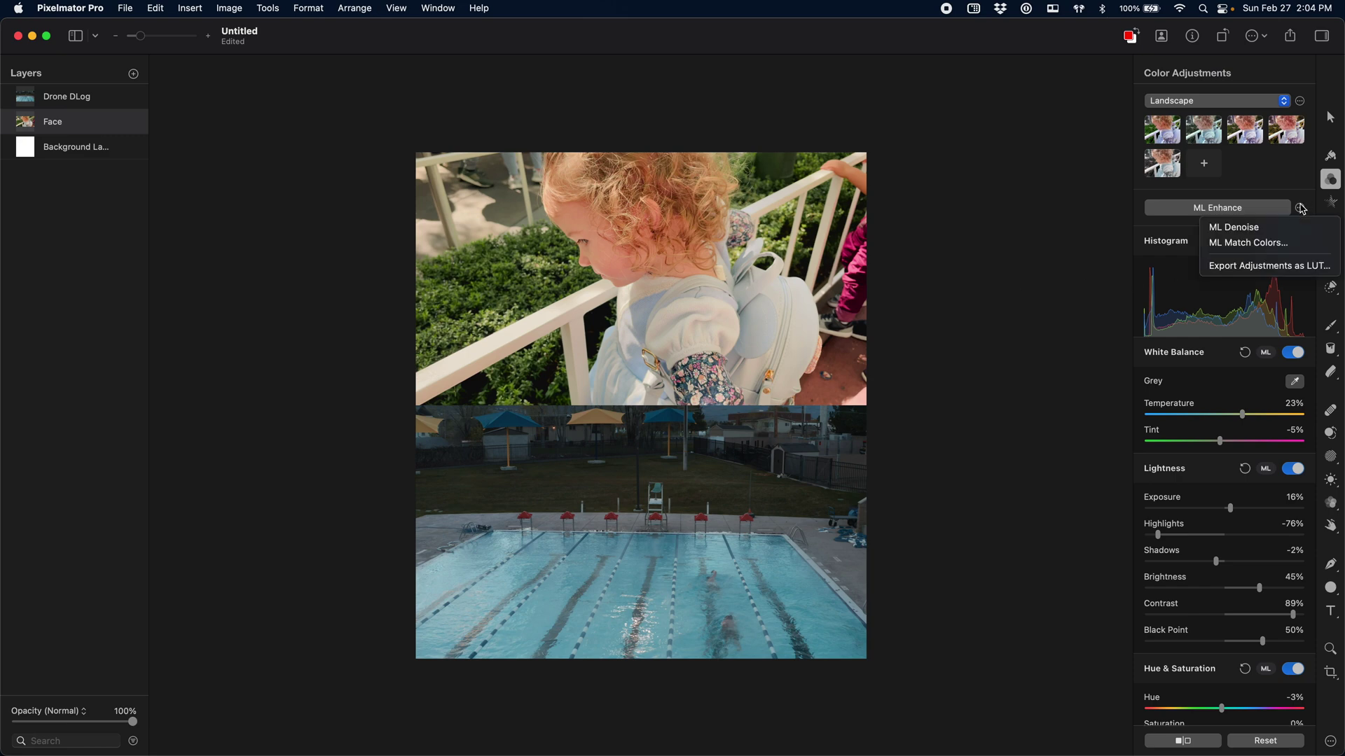
{"action": "left_click", "coordinate": [1269, 267]}
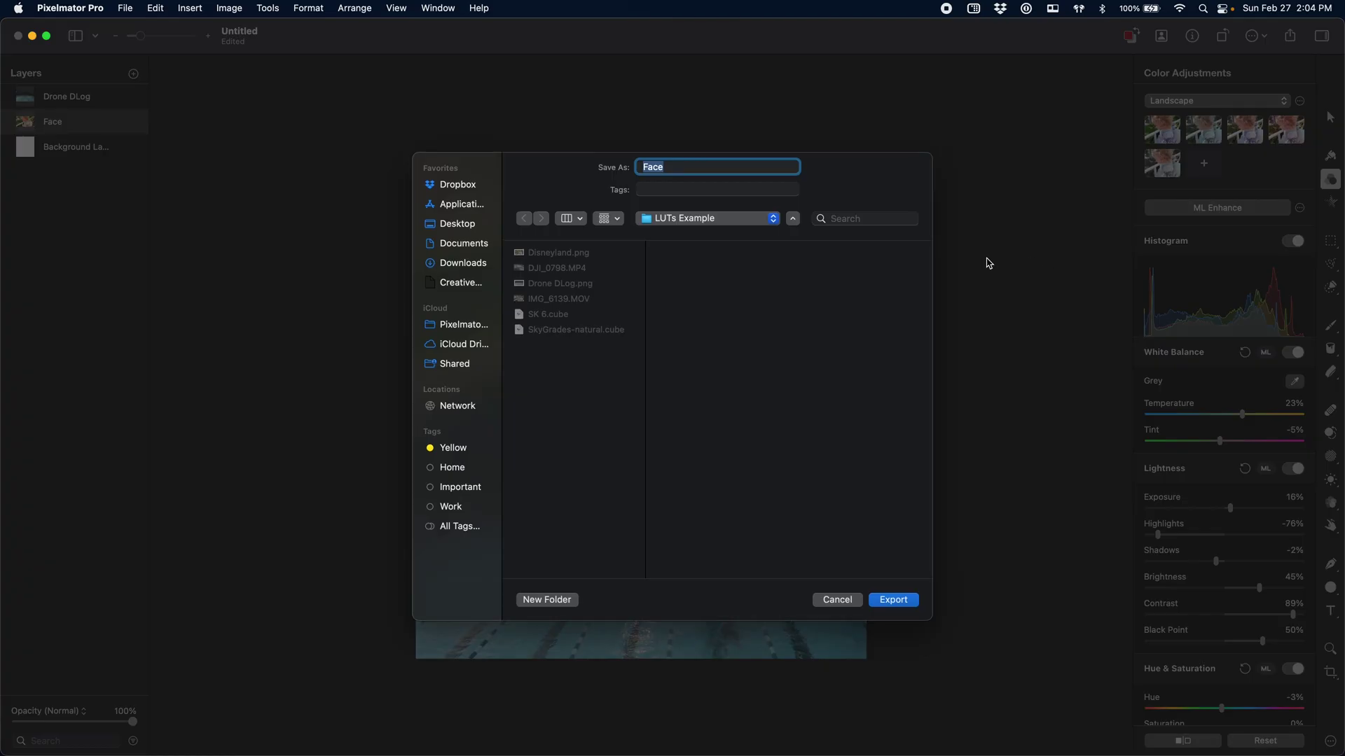
{"action": "type", "text": "Sam Kolder iPhone"}
{"action": "left_click", "coordinate": [834, 604]}
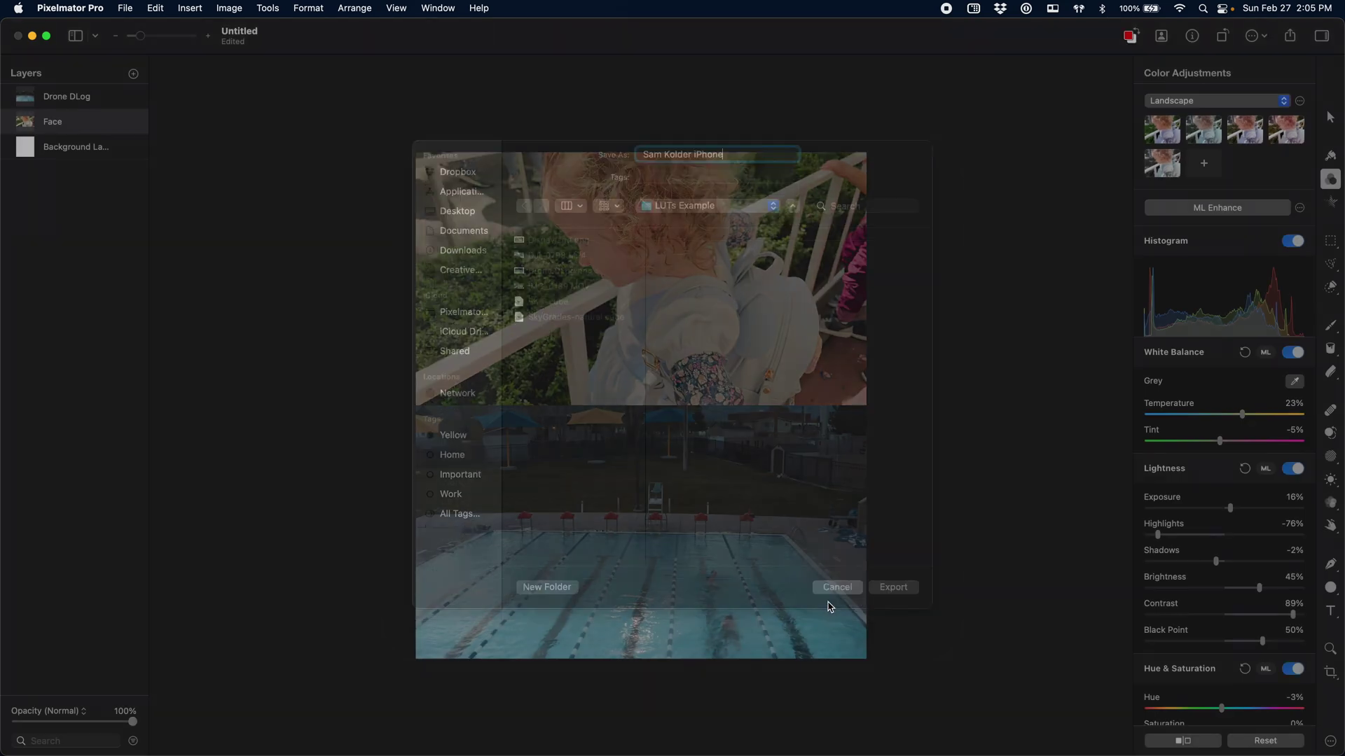